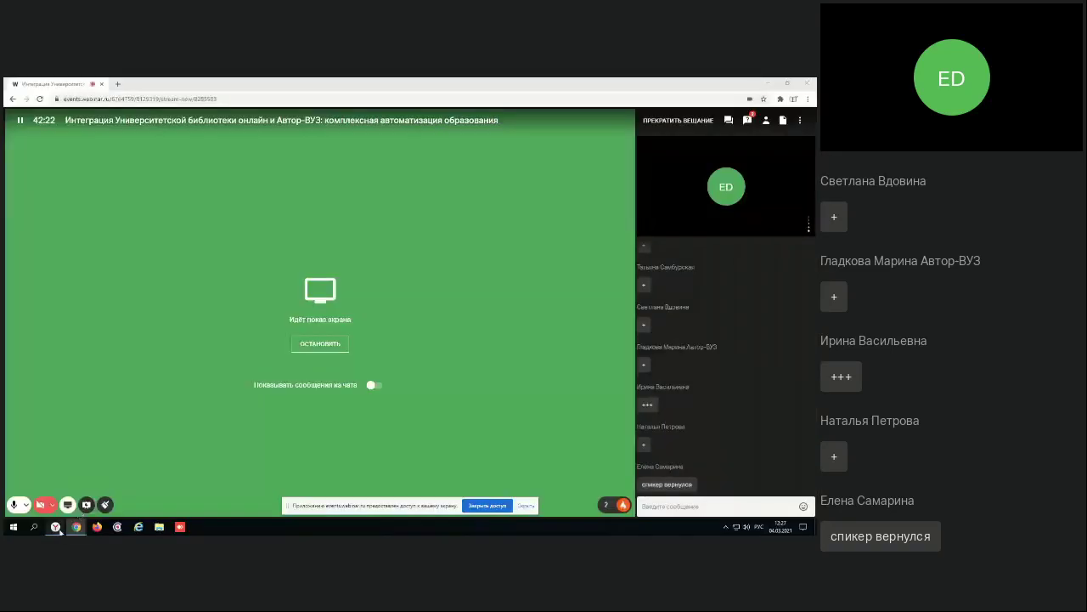
Switch to the browser window showing the administrator's Автор-ВУЗ control panel
{"action": "mouse_move", "coordinate": [56, 528]}
{"action": "left_click", "coordinate": [140, 495]}
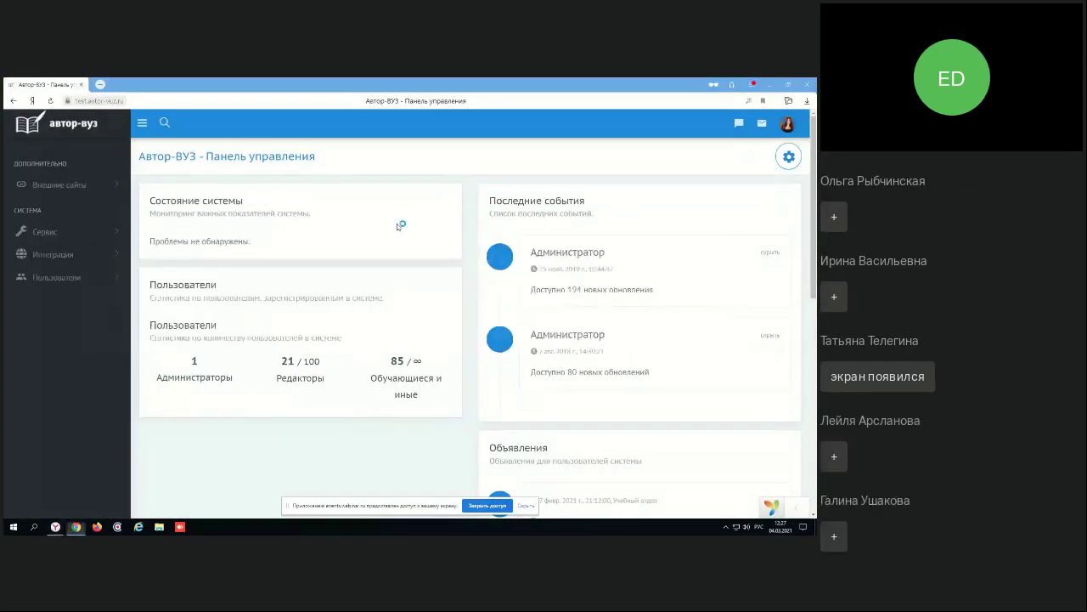
{"action": "key", "text": "alt+Tab"}
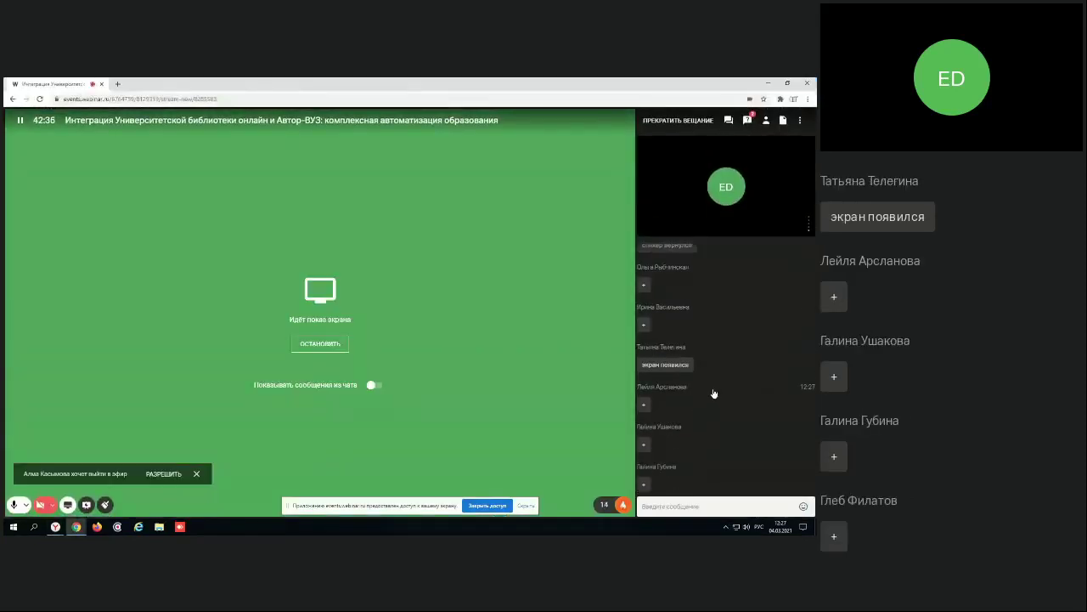
{"action": "key", "text": "alt+Tab"}
{"action": "key", "text": "alt+Tab"}
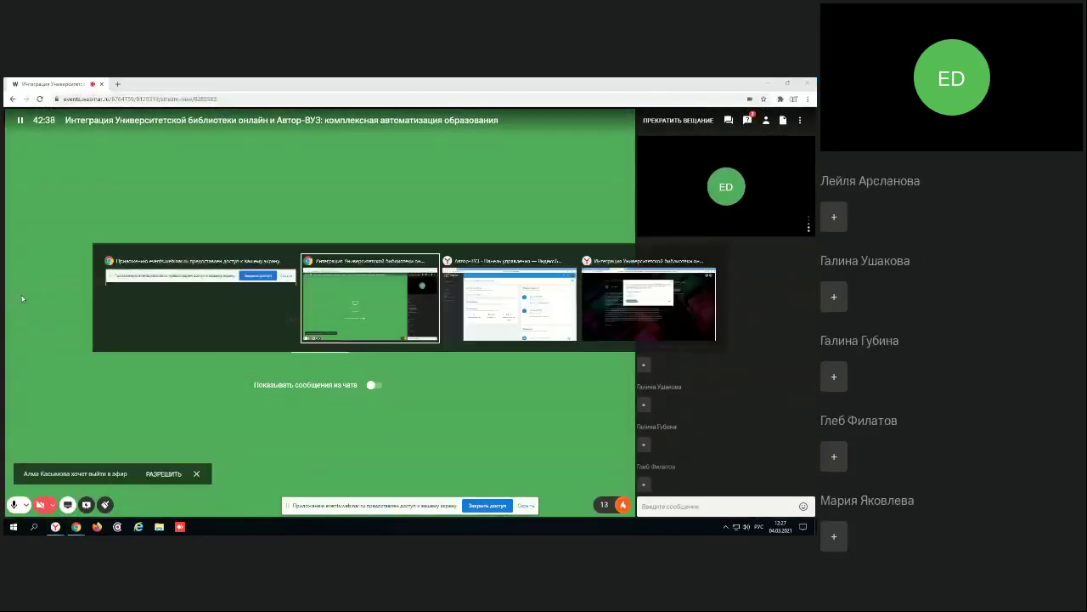
{"action": "key", "text": "alt+Tab"}
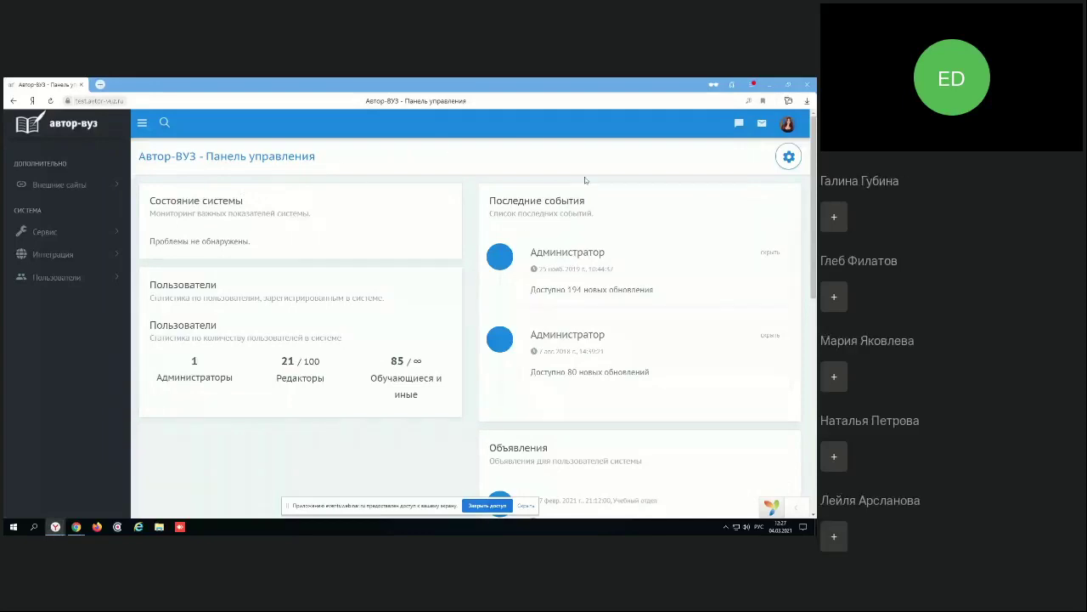
Check in the profile menu which account and role are signed in
{"action": "left_click", "coordinate": [789, 124]}
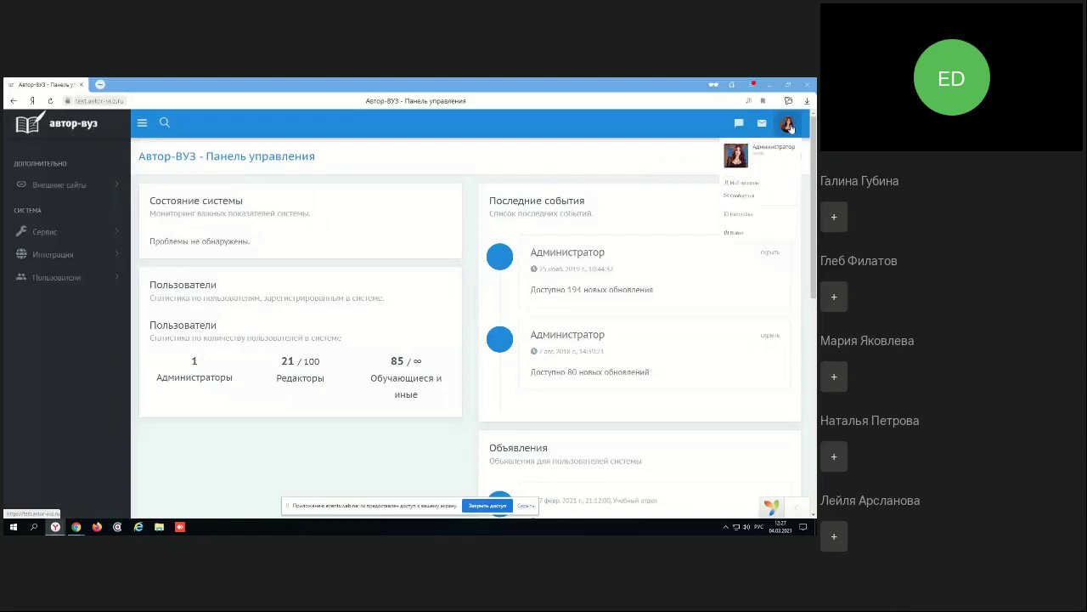
{"action": "left_click_drag", "start_coordinate": [775, 153], "coordinate": [724, 166]}
{"action": "left_click", "coordinate": [484, 170]}
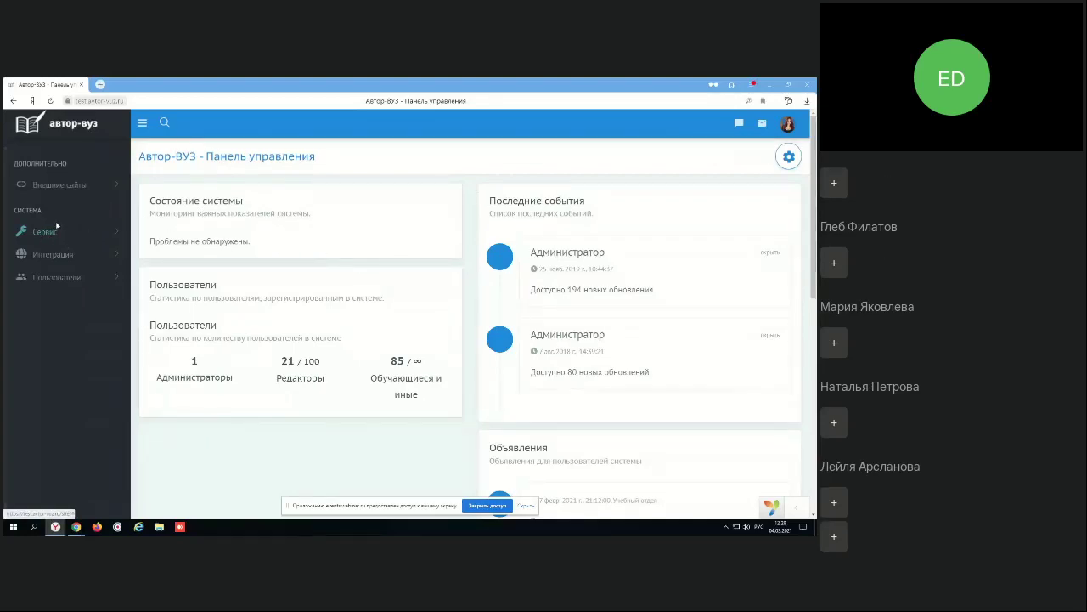
{"action": "left_click", "coordinate": [142, 122]}
{"action": "mouse_move", "coordinate": [28, 191]}
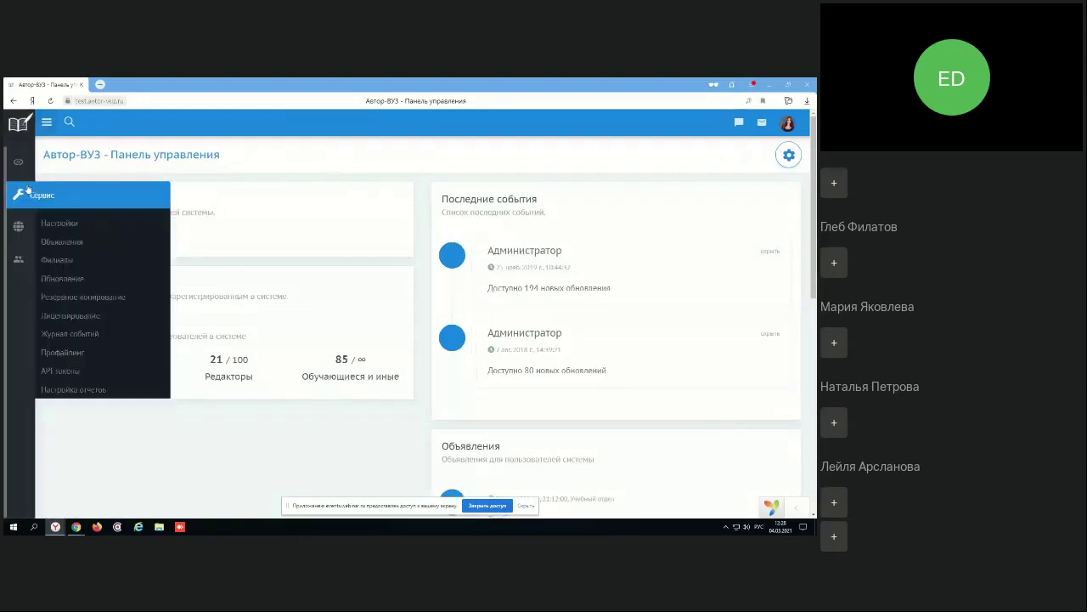
{"action": "left_click", "coordinate": [49, 124]}
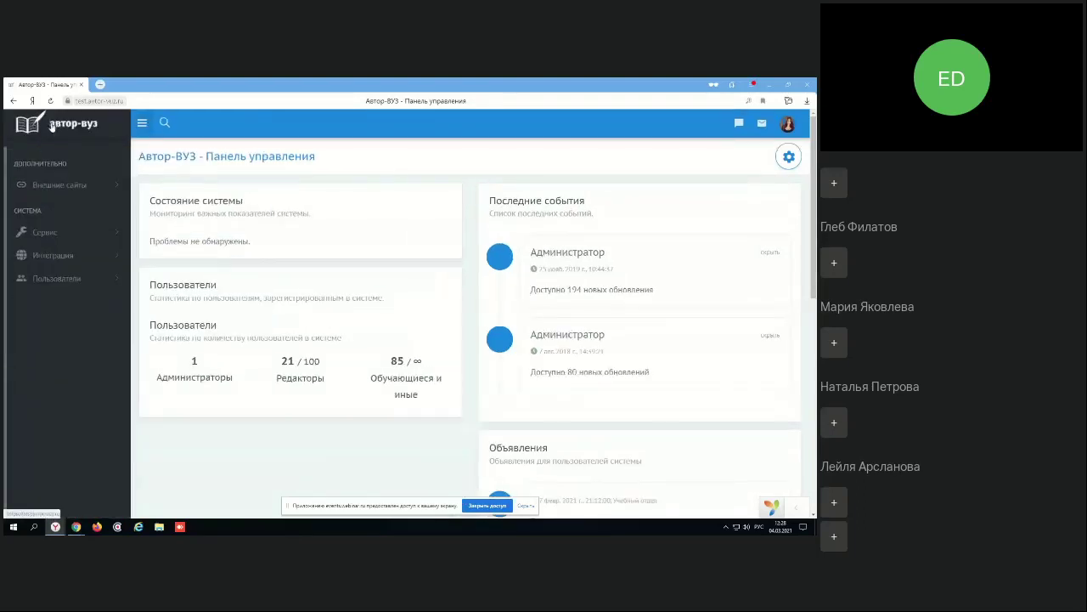
Open the Сервис settings and show the section Интеграция с ЭБС
{"action": "left_click", "coordinate": [40, 233]}
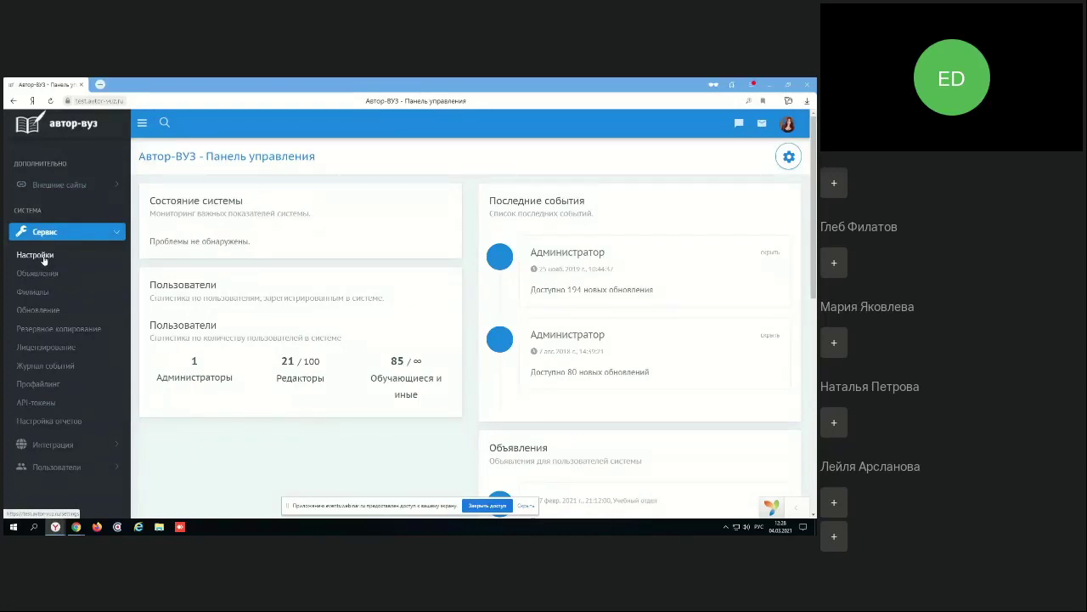
{"action": "left_click", "coordinate": [35, 255]}
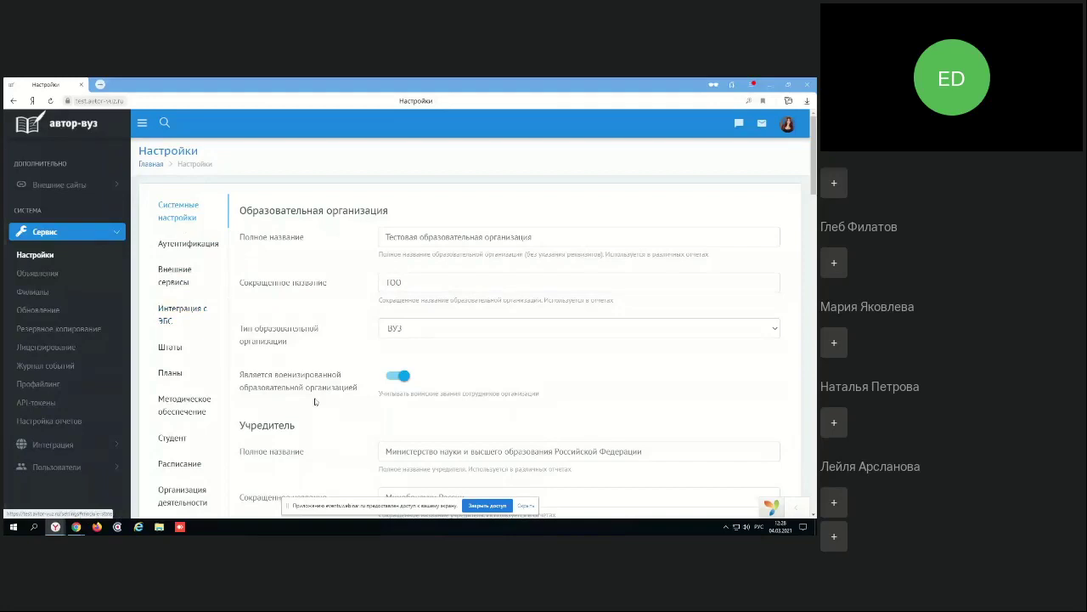
{"action": "left_click", "coordinate": [192, 314]}
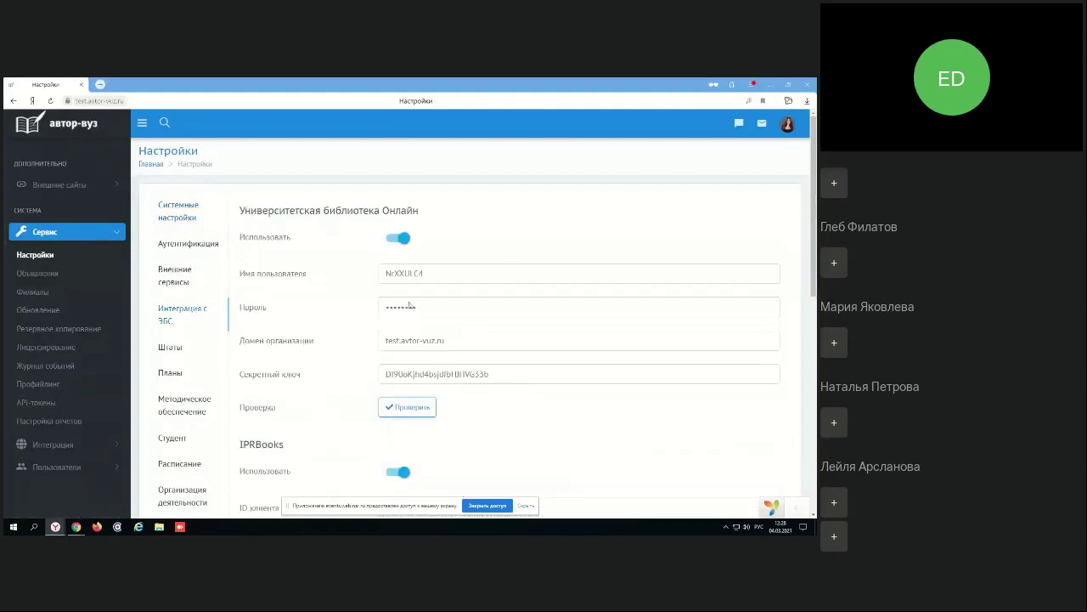
Examine the Университетская библиотека Онлайн integration settings, including its usage switch, credential fields and connection check
{"action": "left_click", "coordinate": [397, 237]}
{"action": "left_click", "coordinate": [396, 238]}
{"action": "left_click_drag", "start_coordinate": [260, 210], "coordinate": [410, 224]}
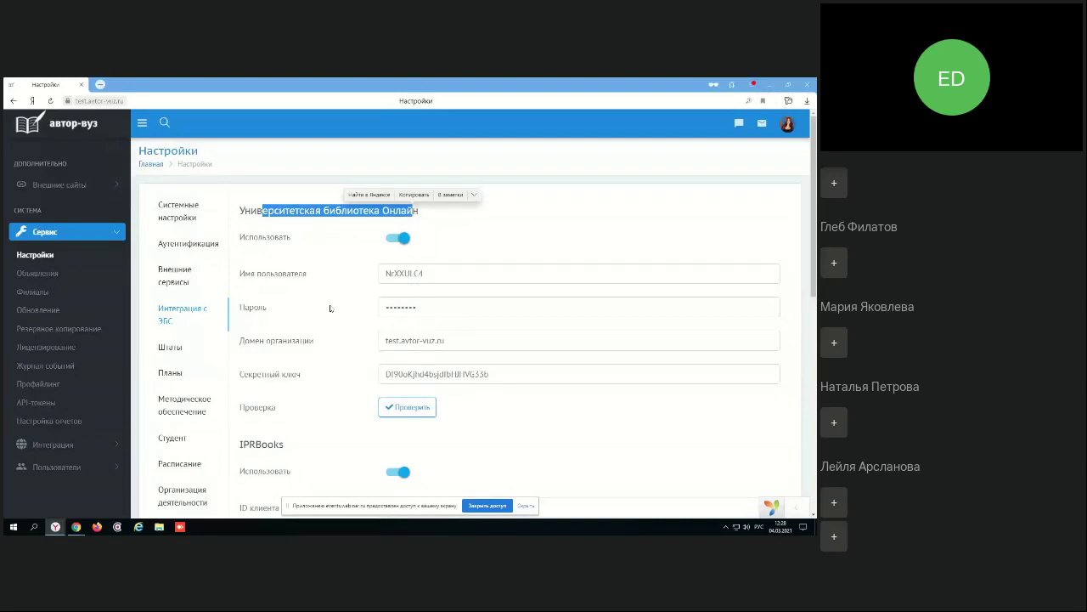
{"action": "left_click", "coordinate": [267, 207]}
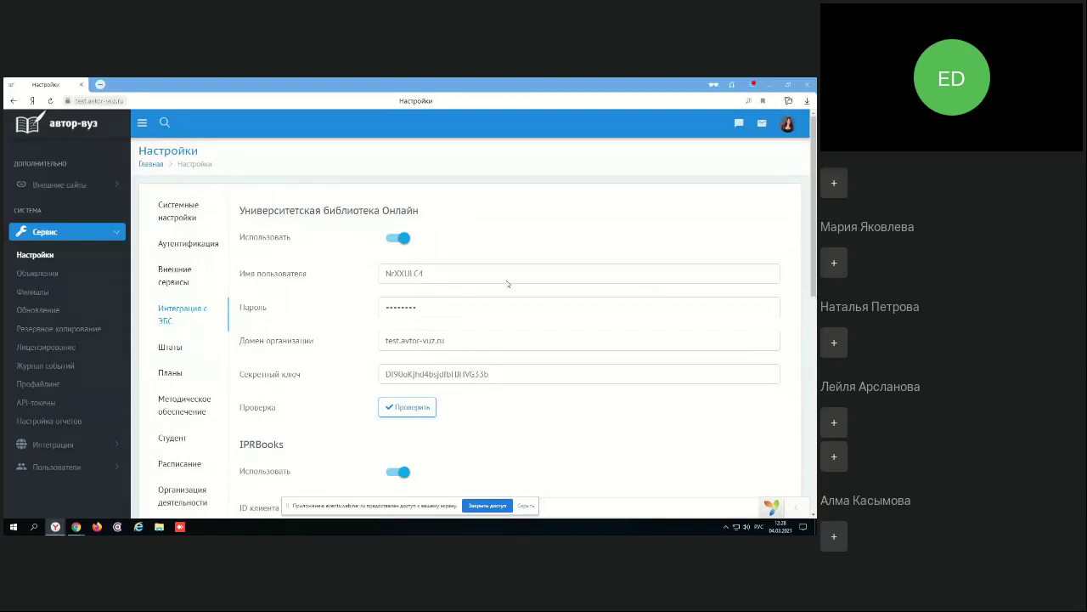
{"action": "left_click", "coordinate": [409, 406]}
{"action": "left_click_drag", "start_coordinate": [248, 212], "coordinate": [414, 211]}
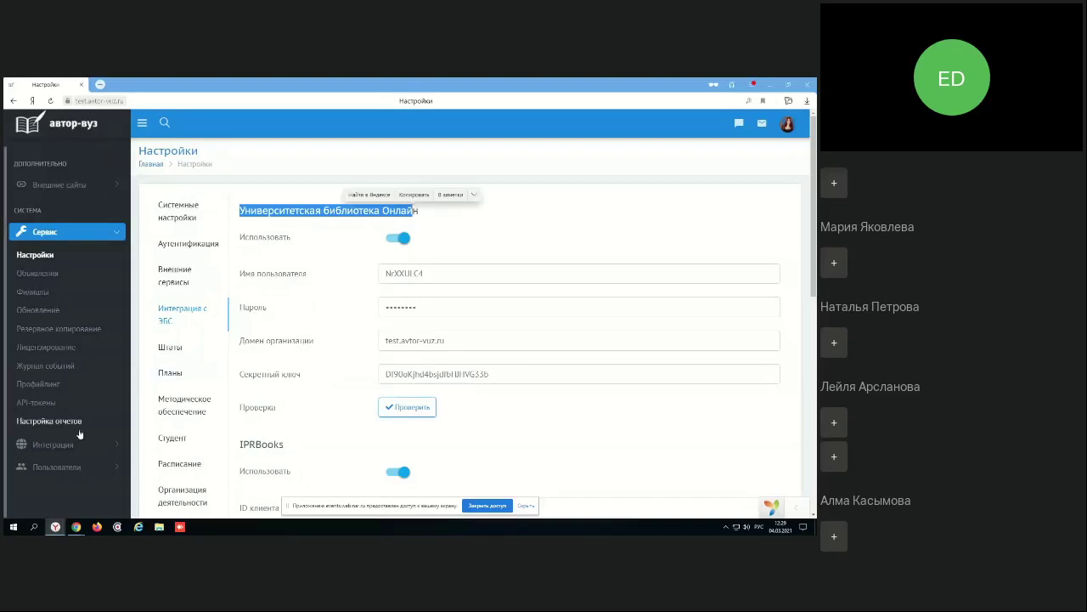
Open the Методист+Планер user group and examine its Методическое обеспечение rights, including Библиотека viewing
{"action": "left_click", "coordinate": [74, 466]}
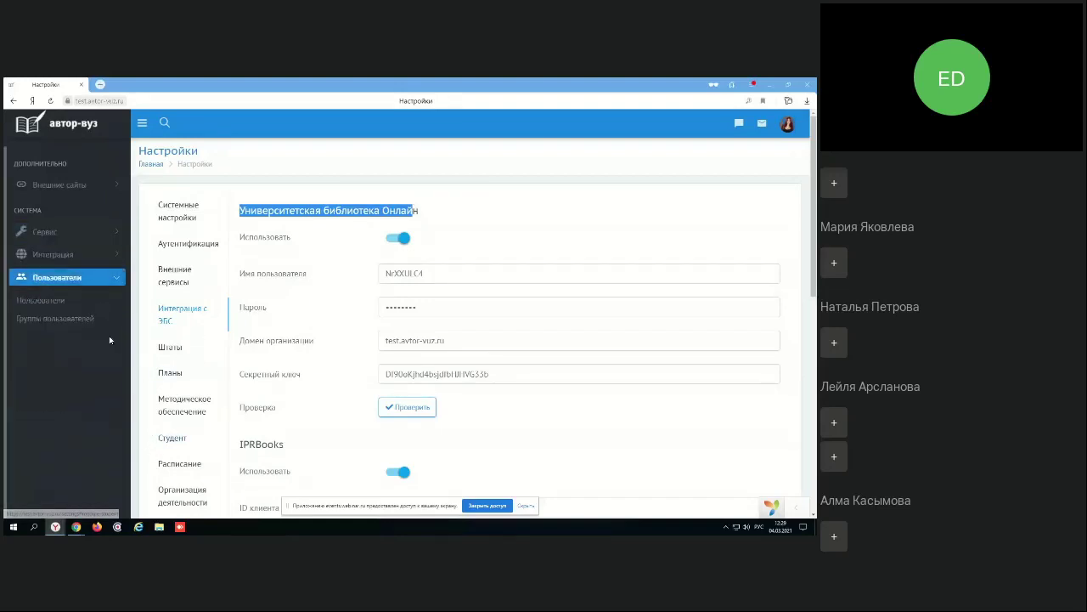
{"action": "left_click", "coordinate": [58, 321]}
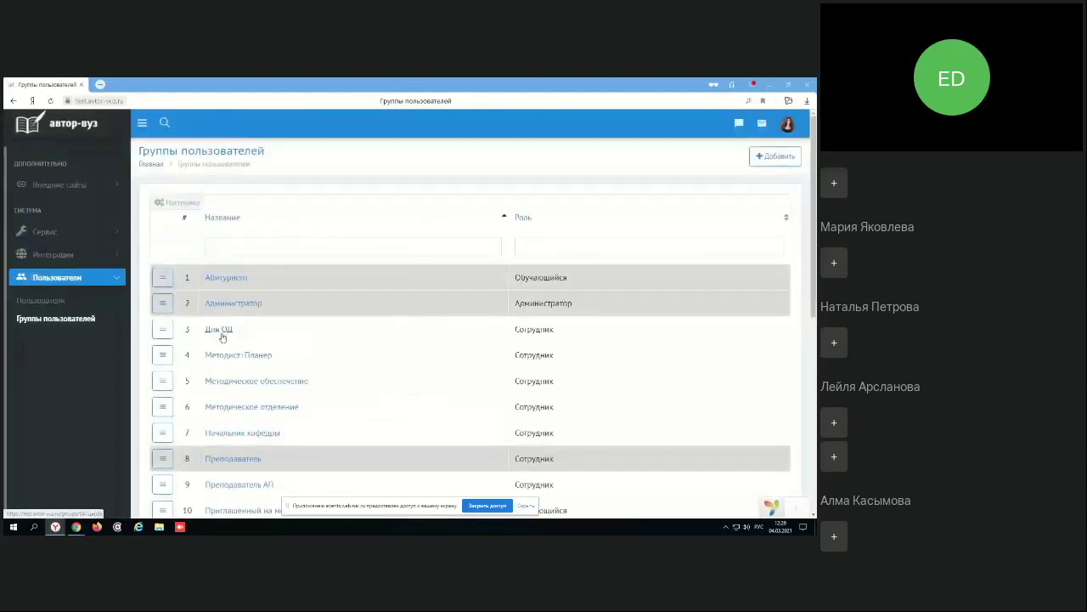
{"action": "left_click", "coordinate": [243, 354]}
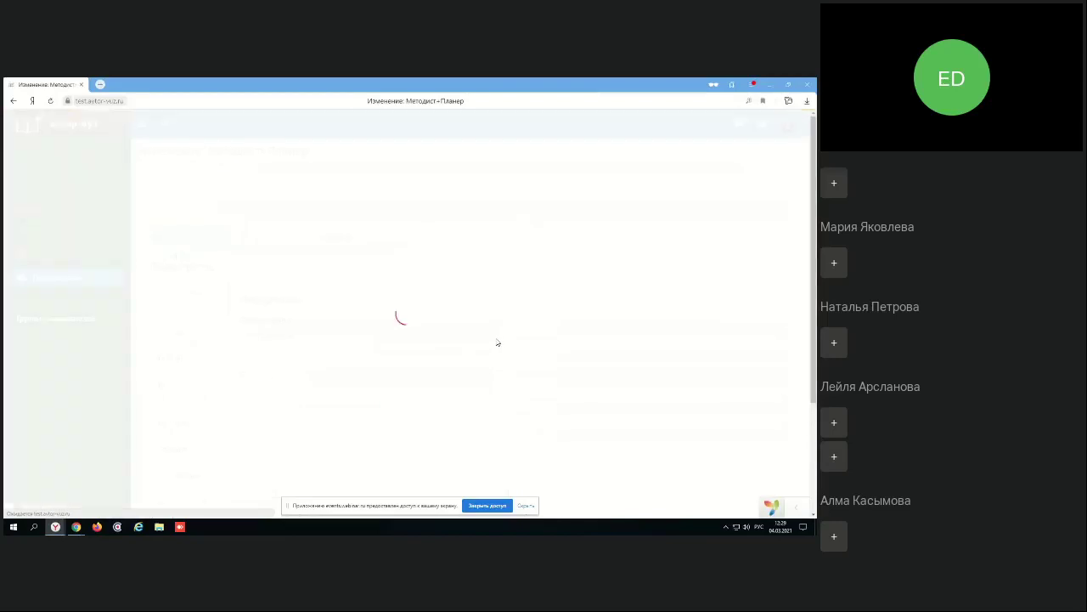
{"action": "left_click", "coordinate": [174, 388]}
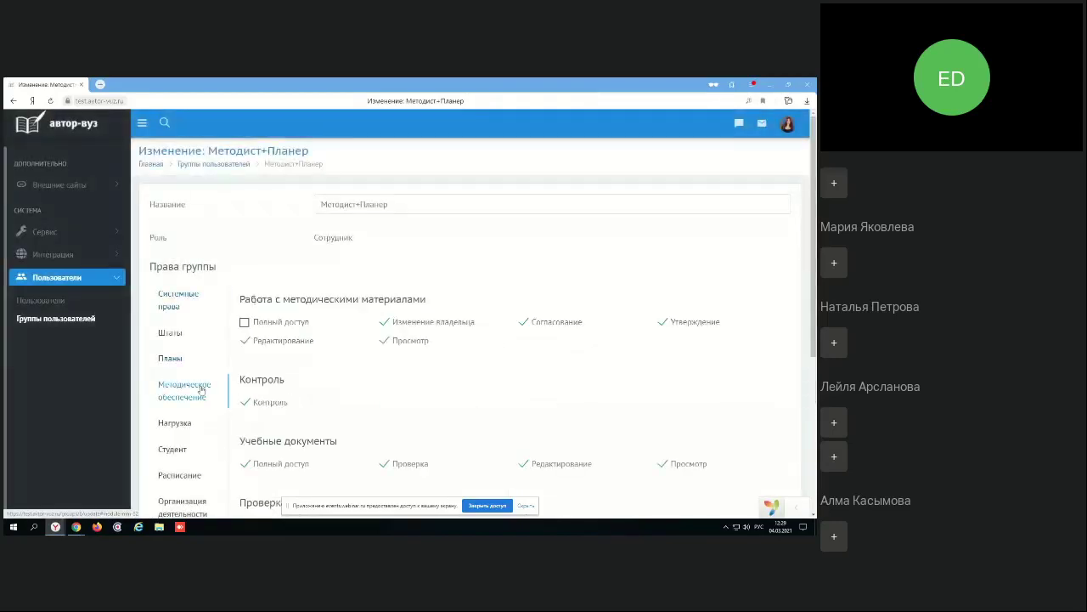
{"action": "scroll", "coordinate": [399, 390], "scroll_direction": "down", "scroll_amount": 3}
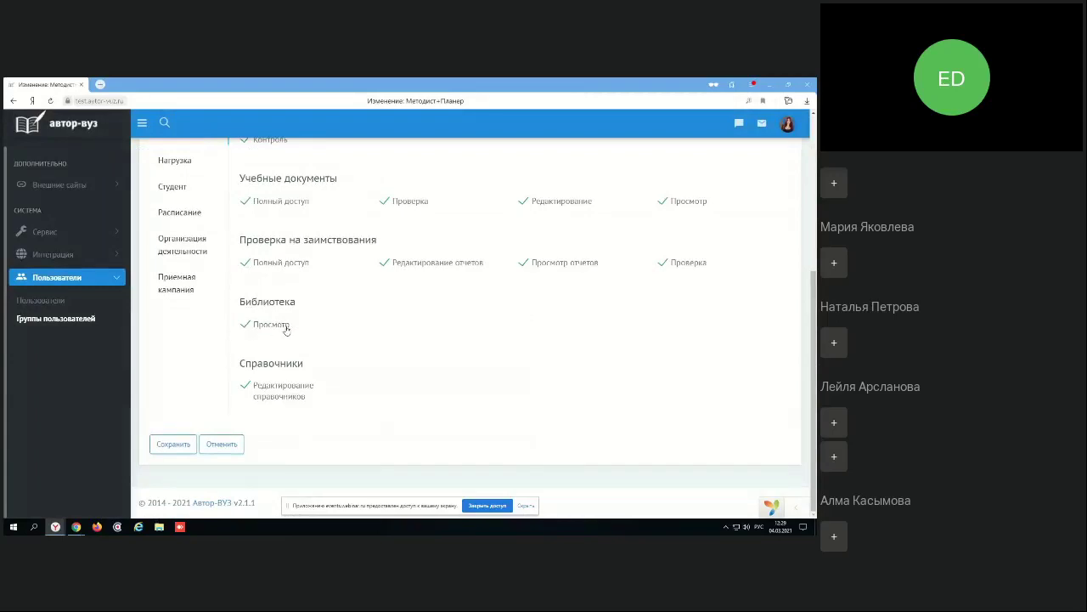
{"action": "scroll", "coordinate": [287, 330], "scroll_direction": "up", "scroll_amount": 2}
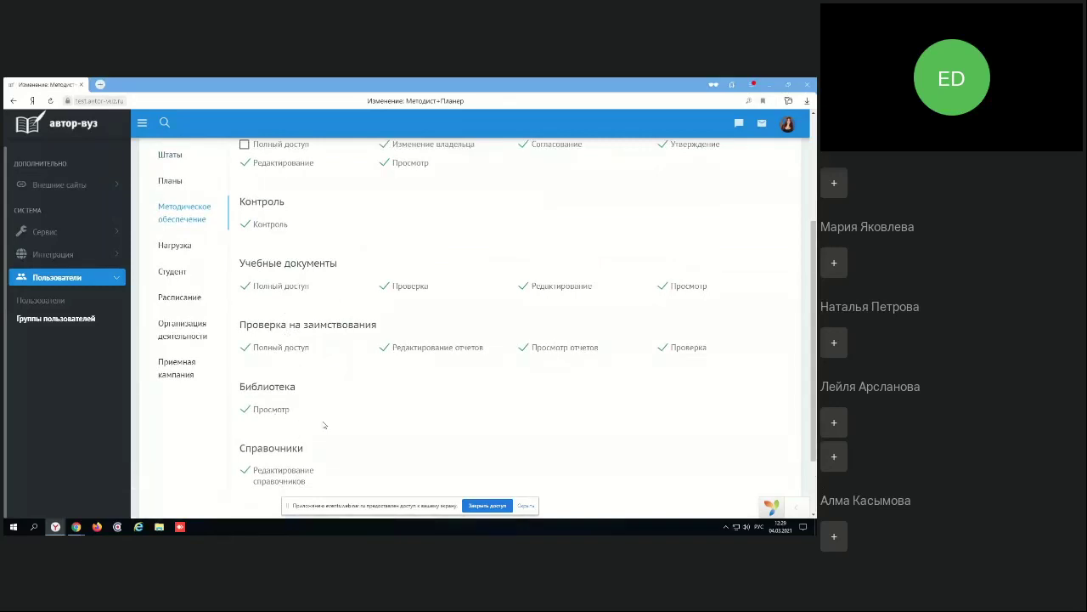
{"action": "scroll", "coordinate": [328, 401], "scroll_direction": "up", "scroll_amount": 4}
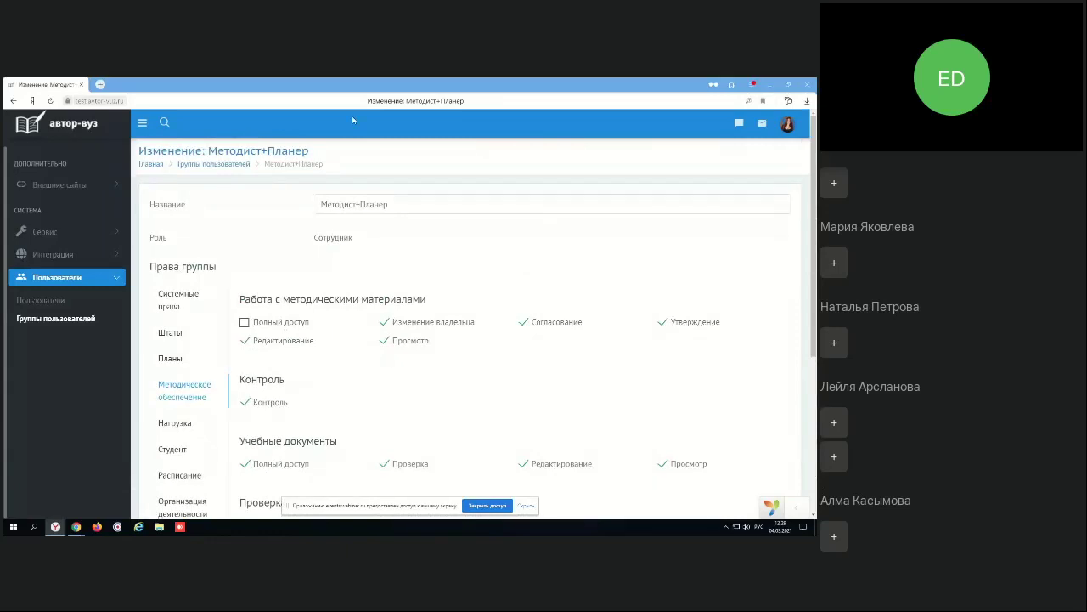
Close the webinar and mail tabs in the other browser window and check which Автор-ВУЗ account is signed in there
{"action": "mouse_move", "coordinate": [56, 529]}
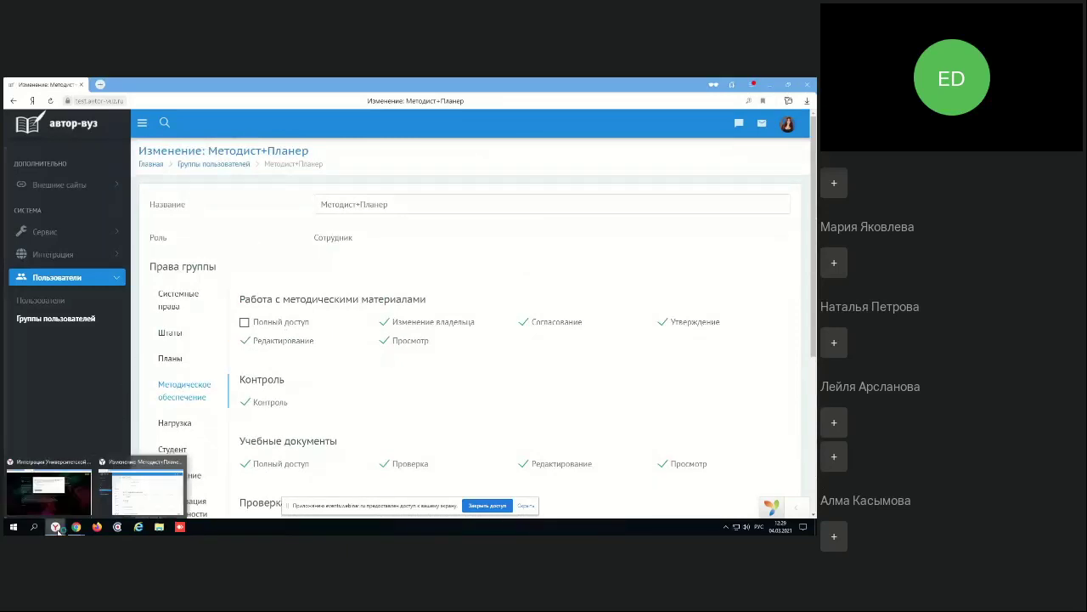
{"action": "left_click", "coordinate": [62, 497]}
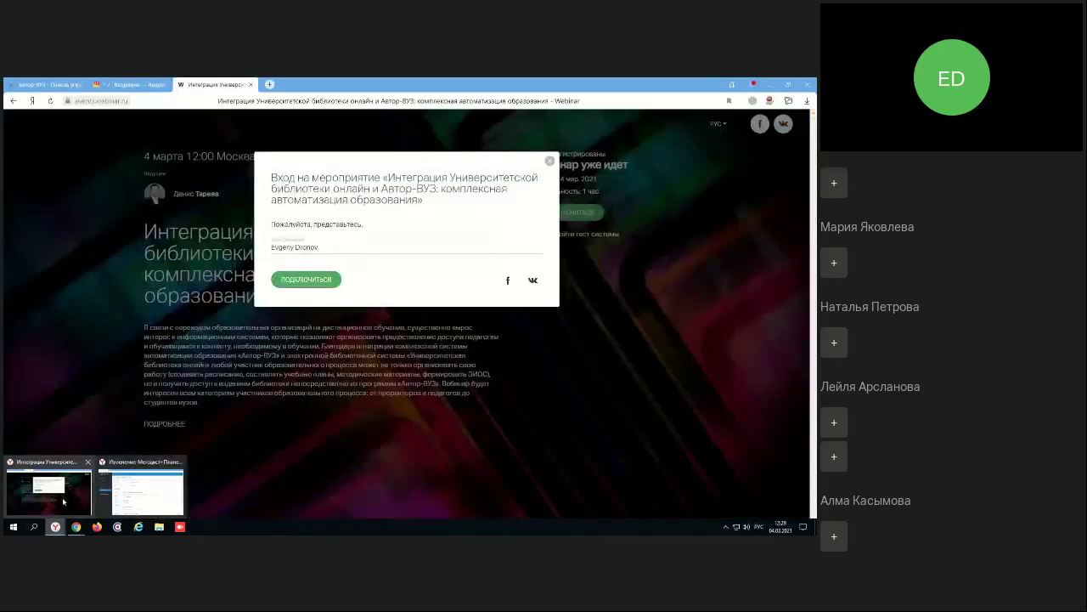
{"action": "left_click", "coordinate": [251, 84]}
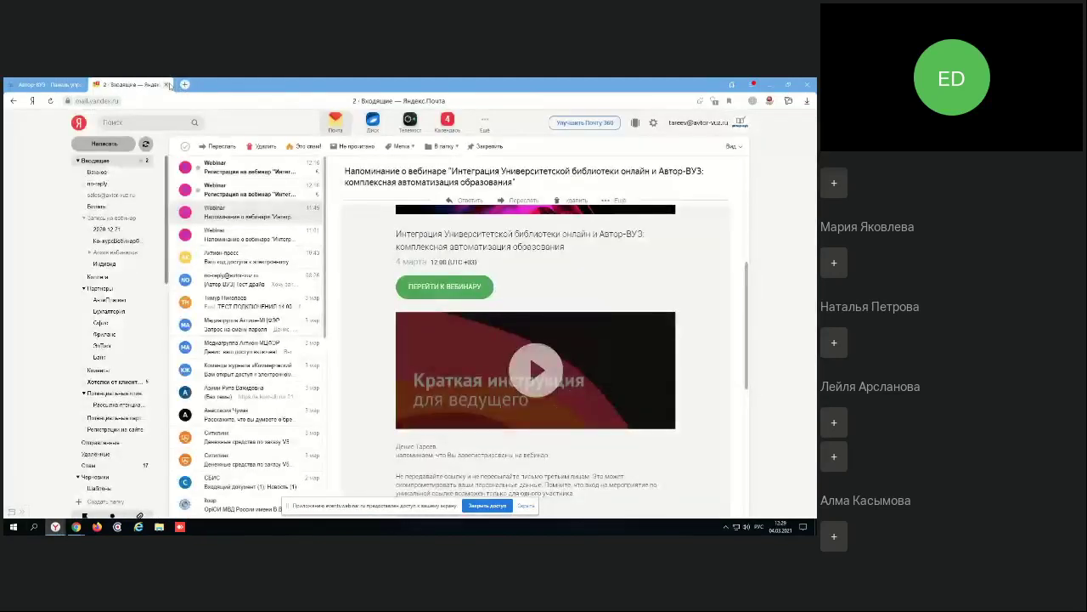
{"action": "left_click", "coordinate": [168, 85]}
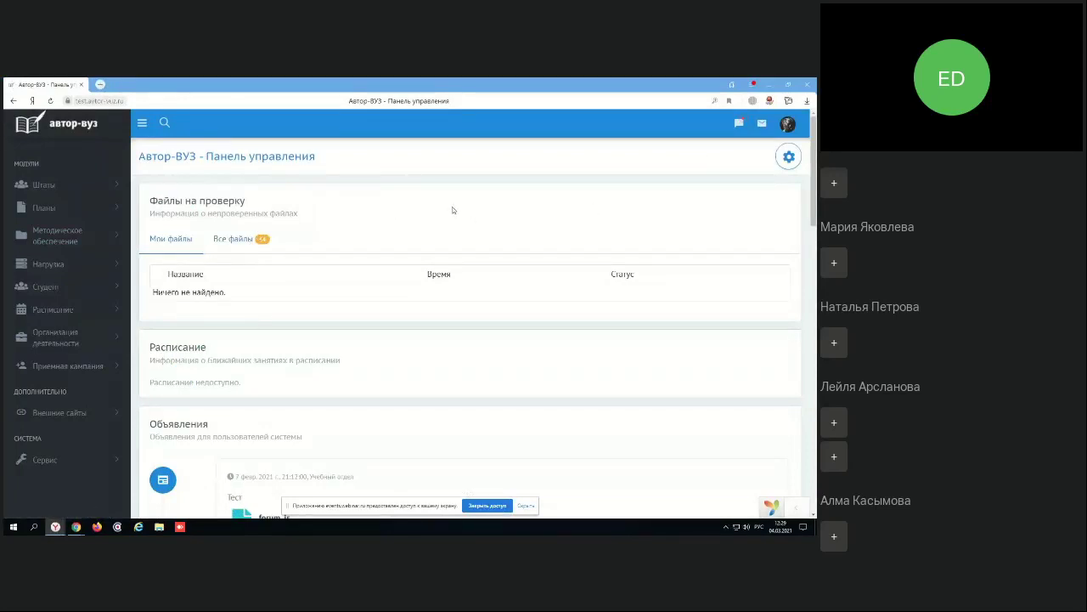
{"action": "left_click", "coordinate": [787, 124]}
{"action": "left_click_drag", "start_coordinate": [729, 151], "coordinate": [759, 166]}
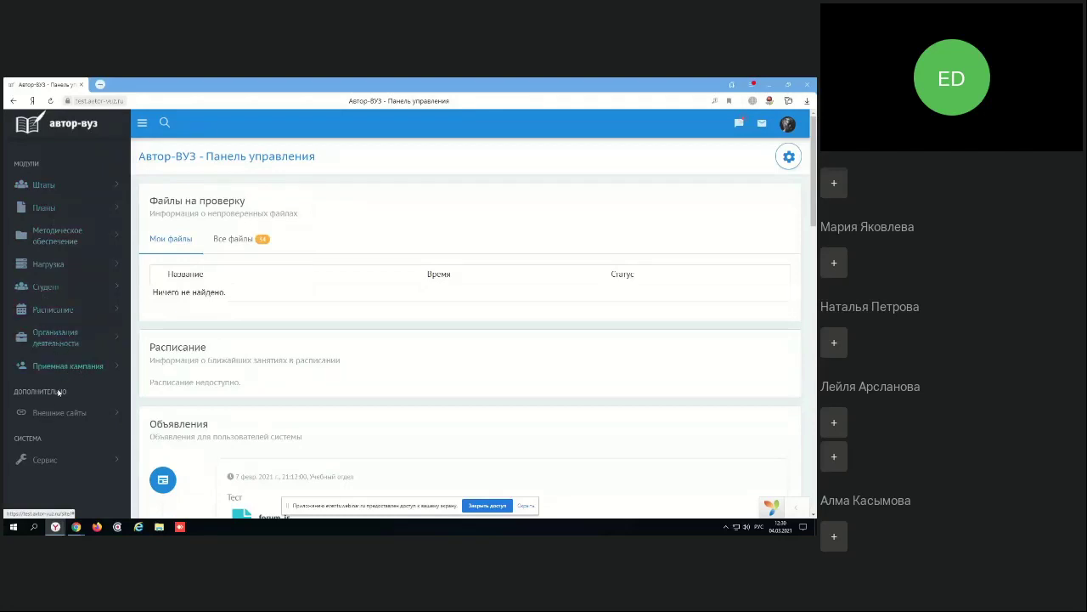
Enlarge the page display and open Электронная библиотека within Методическое обеспечение
{"action": "left_click", "coordinate": [58, 236]}
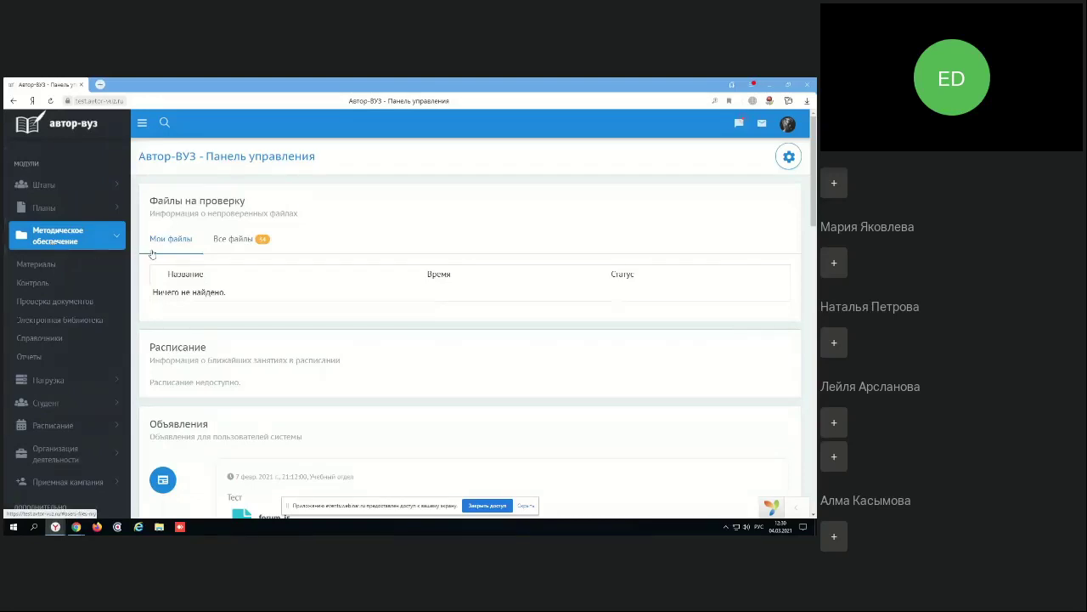
{"action": "key", "text": "ctrl+plus"}
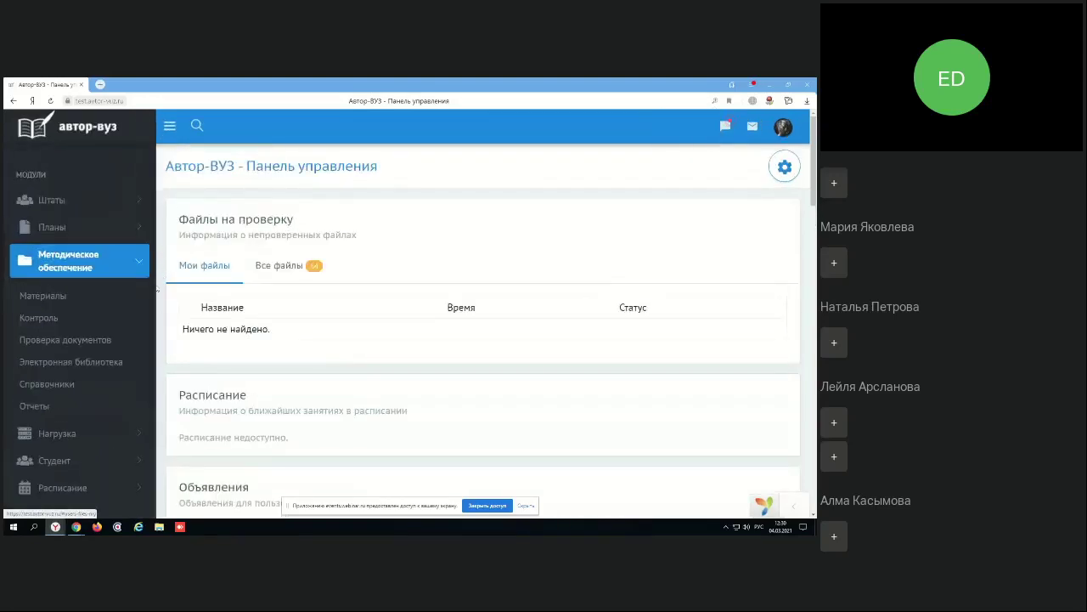
{"action": "left_click", "coordinate": [84, 364]}
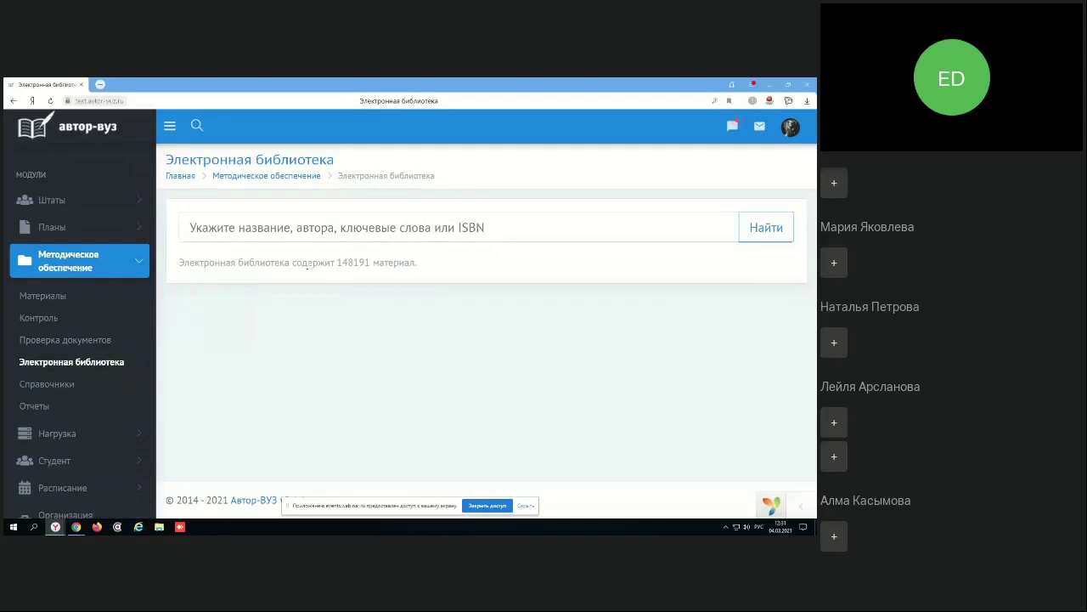
Examine the number of materials contained in the electronic library
{"action": "left_click_drag", "start_coordinate": [338, 264], "coordinate": [366, 264]}
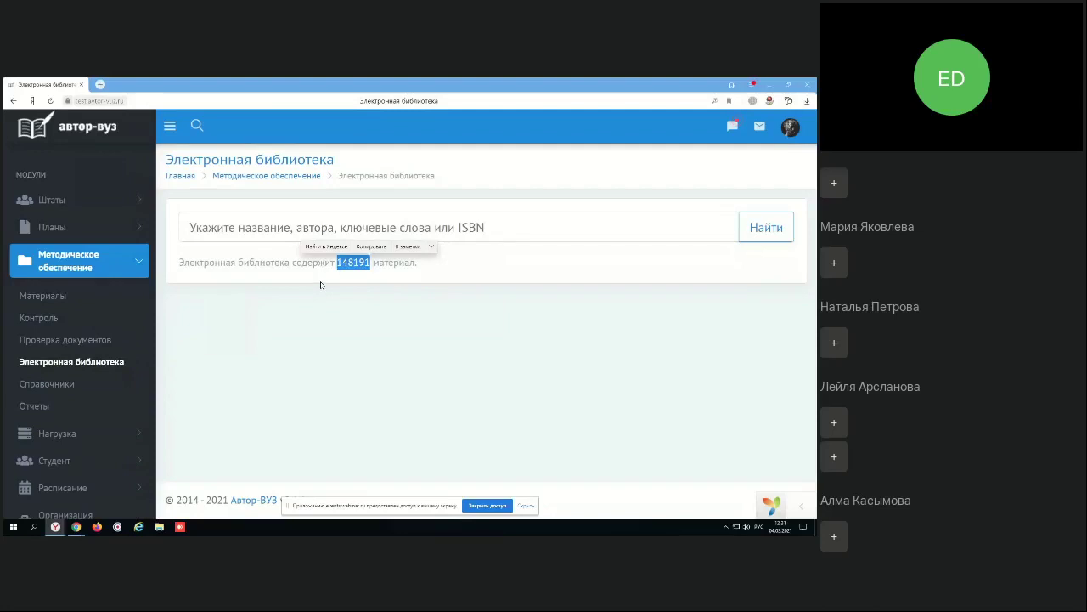
{"action": "left_click", "coordinate": [349, 267]}
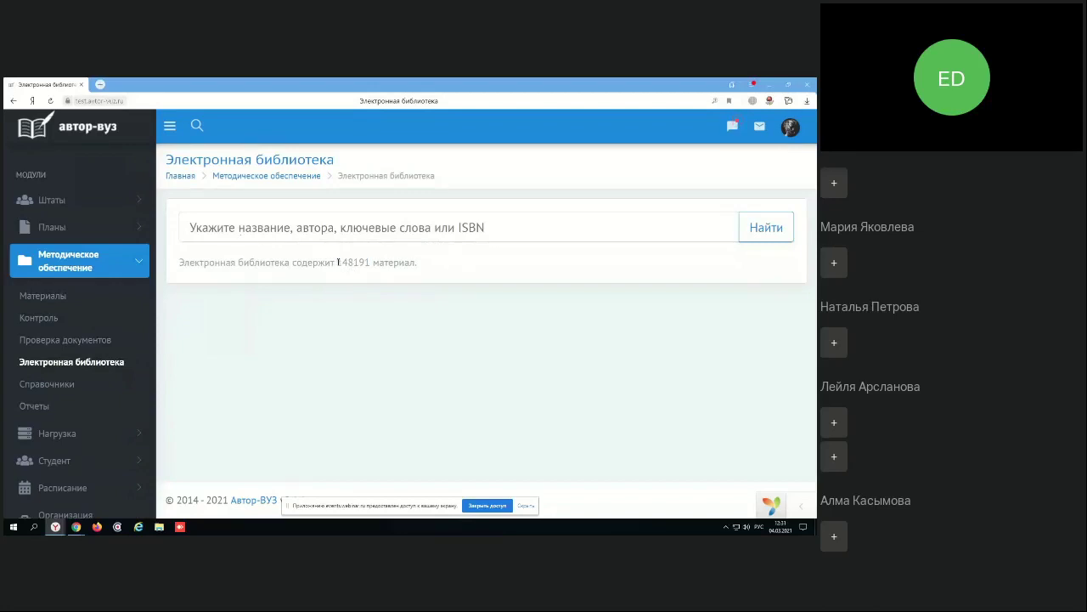
{"action": "left_click_drag", "start_coordinate": [338, 263], "coordinate": [354, 263]}
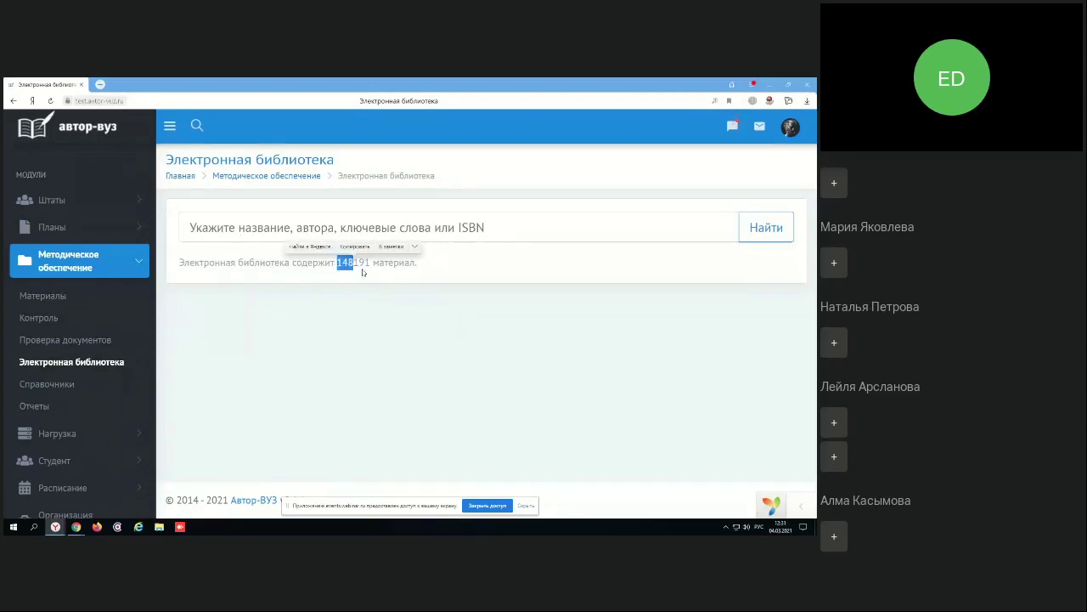
{"action": "left_click", "coordinate": [362, 271]}
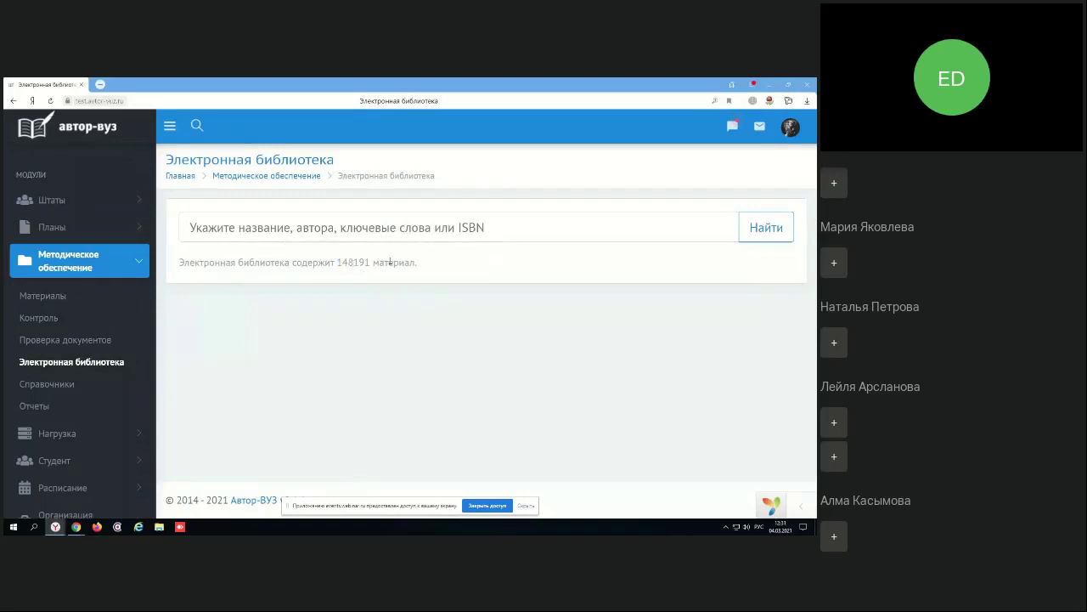
Search the electronic library for "Стилистика текста" and check which library the first book found comes from
{"action": "left_click", "coordinate": [247, 226]}
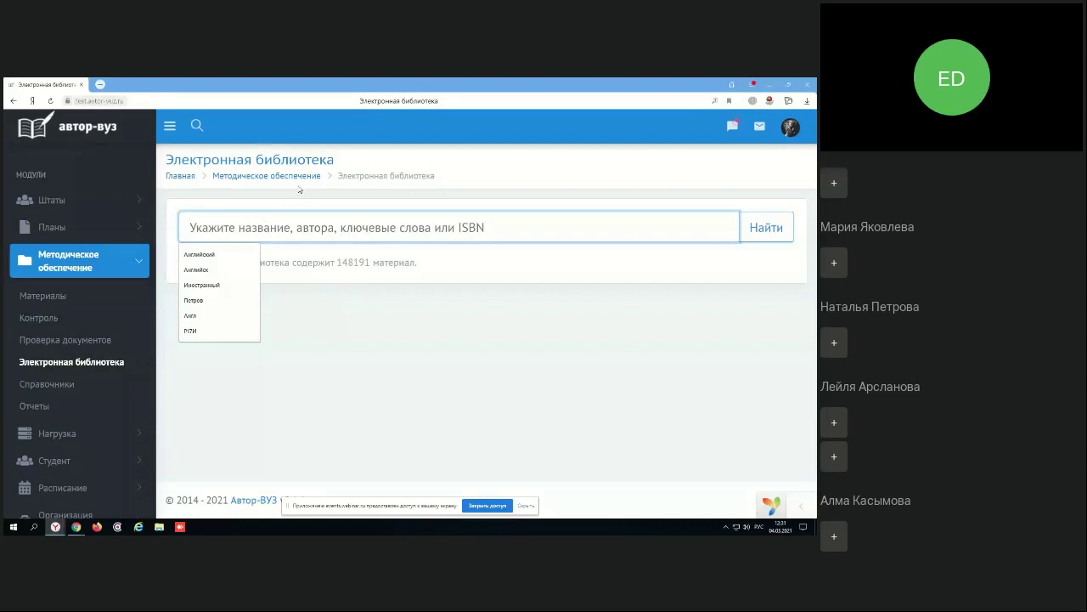
{"action": "type", "text": "Ст"}
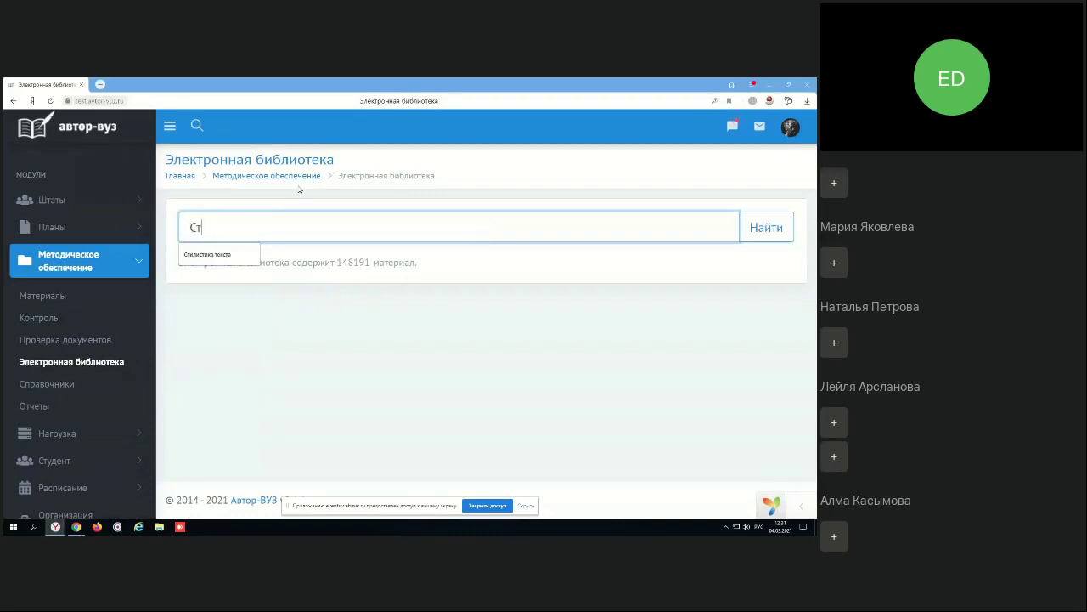
{"action": "type", "text": "илистика текста"}
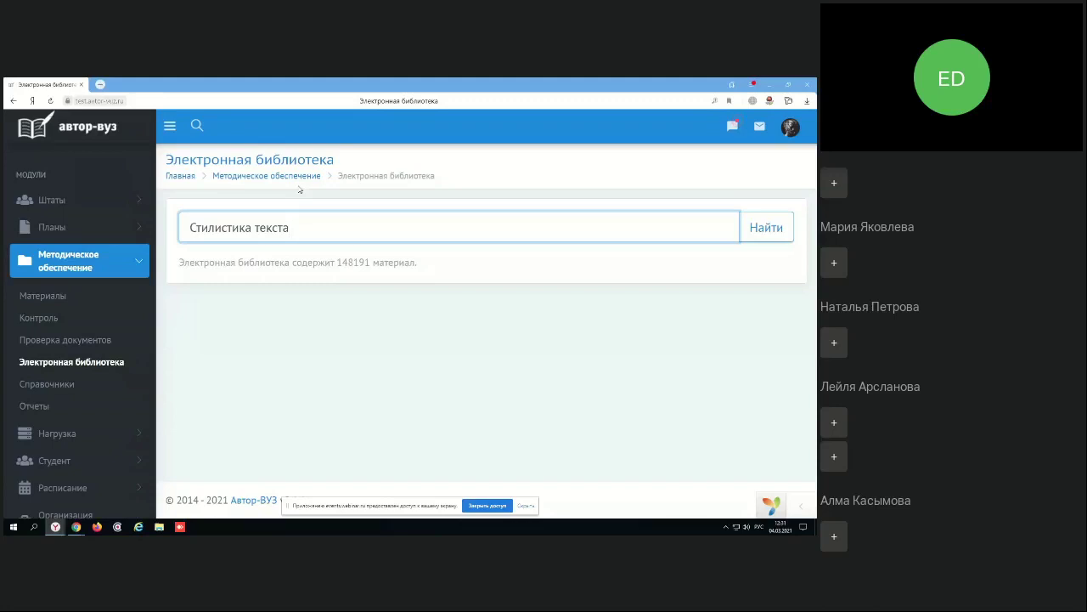
{"action": "key", "text": "Return"}
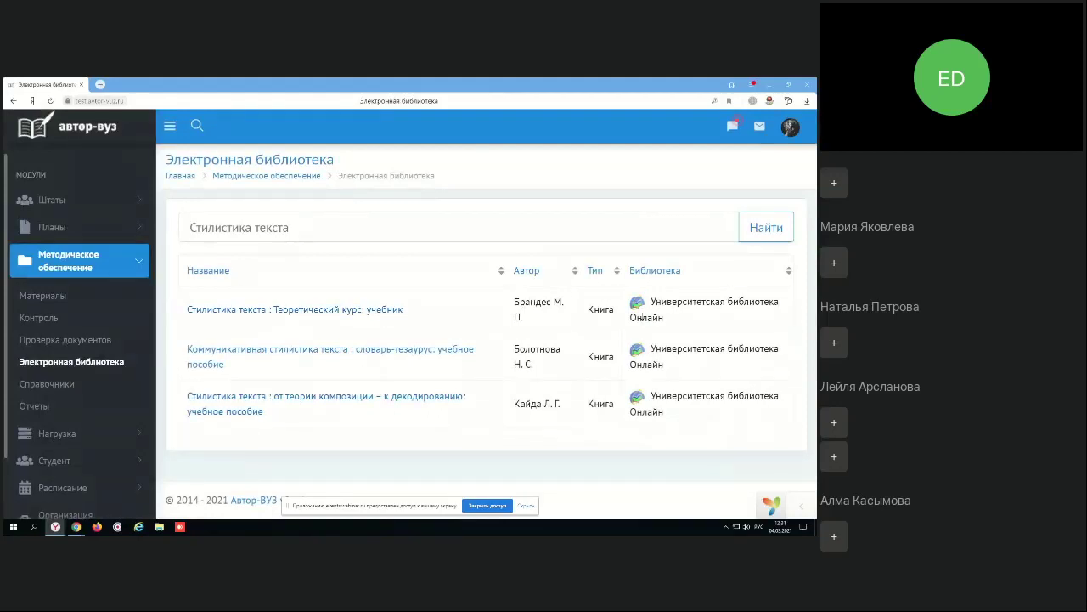
{"action": "left_click_drag", "start_coordinate": [655, 301], "coordinate": [673, 318]}
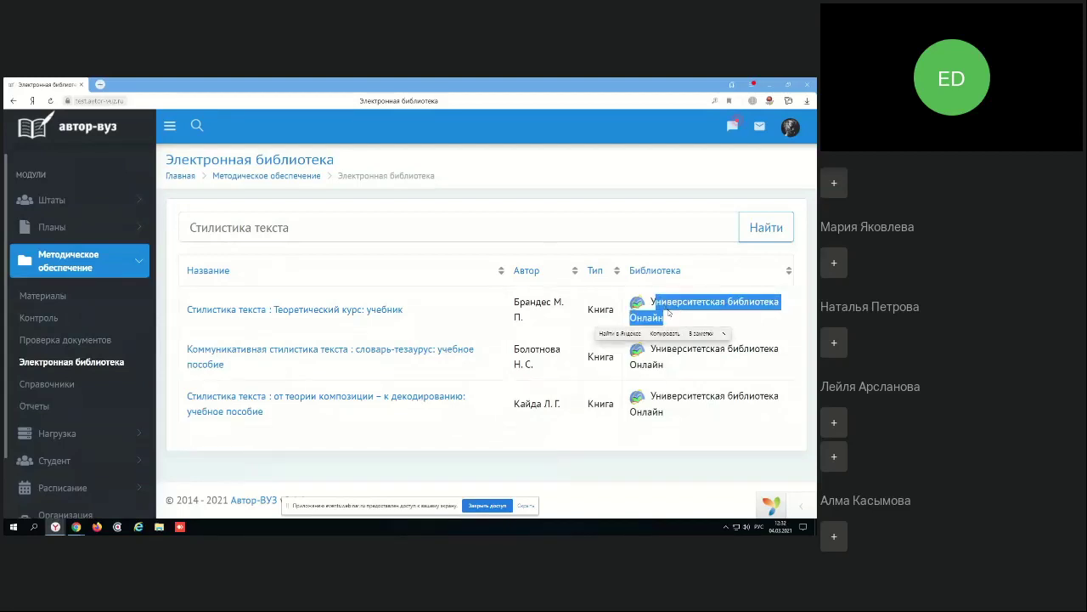
{"action": "left_click", "coordinate": [670, 311]}
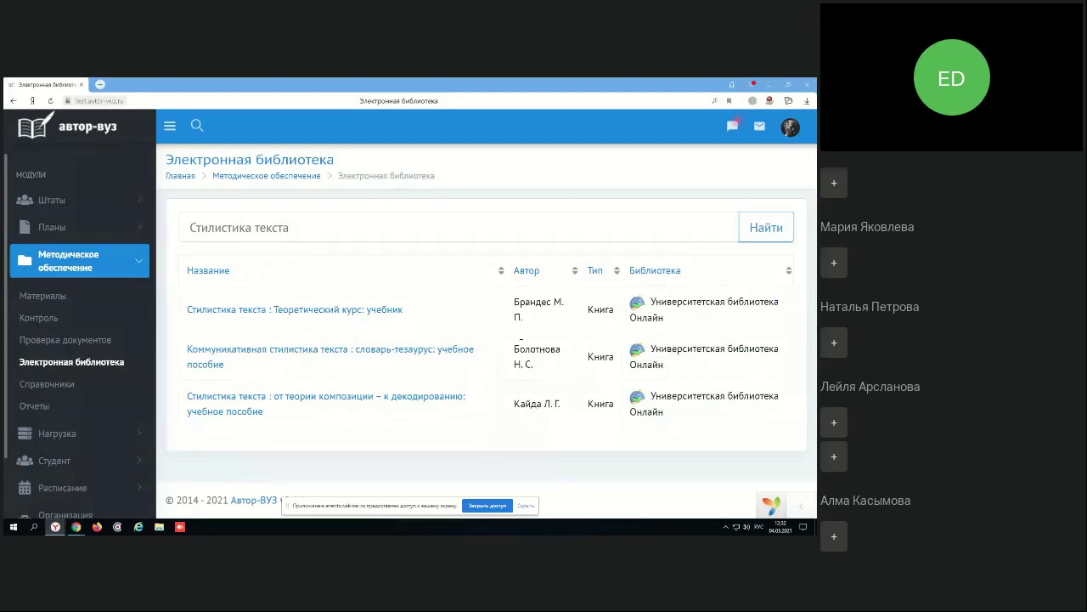
Search the electronic library by the author surname "Брандес" and look through the list of books found
{"action": "left_click_drag", "start_coordinate": [306, 227], "coordinate": [189, 227]}
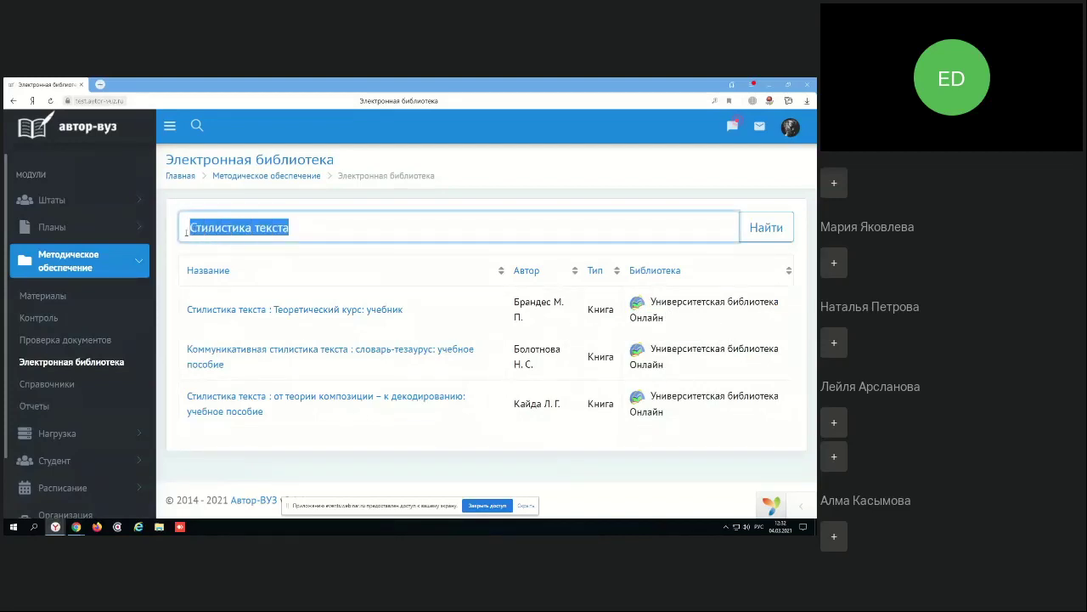
{"action": "type", "text": "Б"}
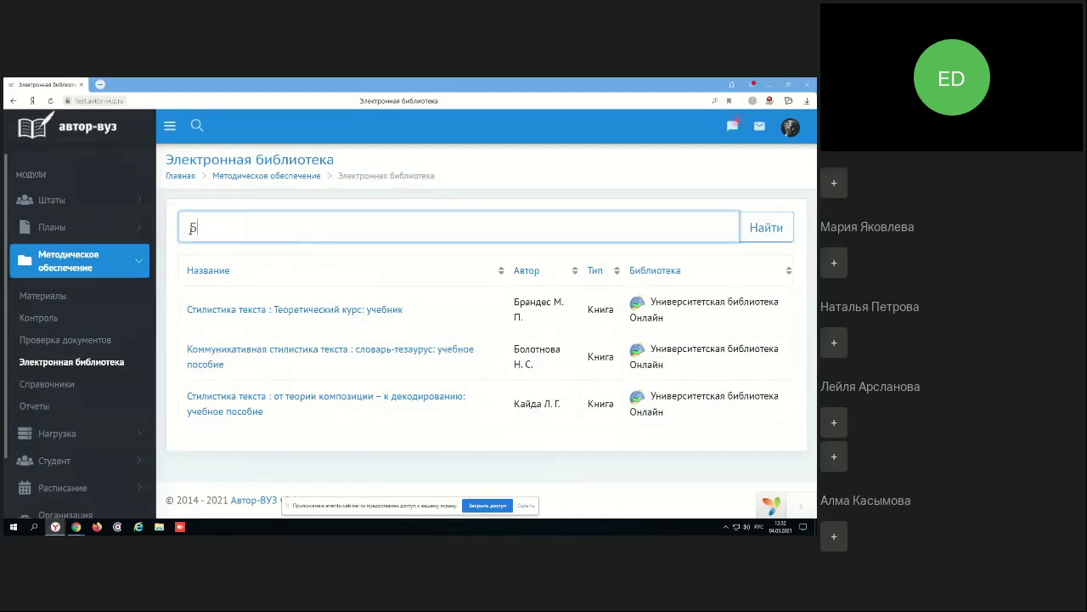
{"action": "type", "text": "рандес"}
{"action": "left_click", "coordinate": [756, 227]}
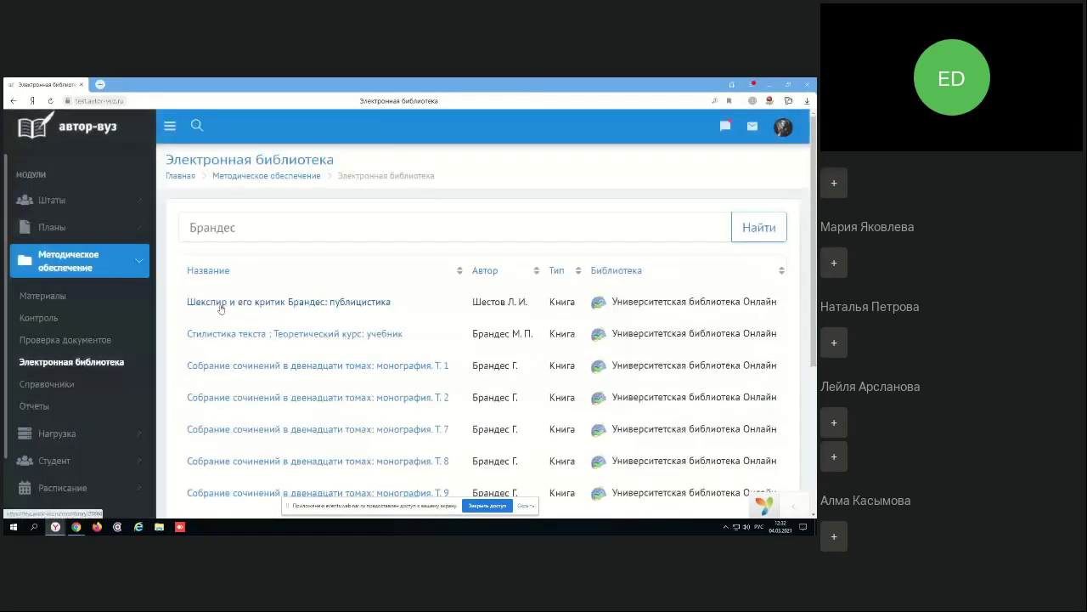
{"action": "scroll", "coordinate": [224, 310], "scroll_direction": "down", "scroll_amount": 3}
{"action": "scroll", "coordinate": [223, 310], "scroll_direction": "up", "scroll_amount": 3}
{"action": "scroll", "coordinate": [366, 322], "scroll_direction": "down", "scroll_amount": 3}
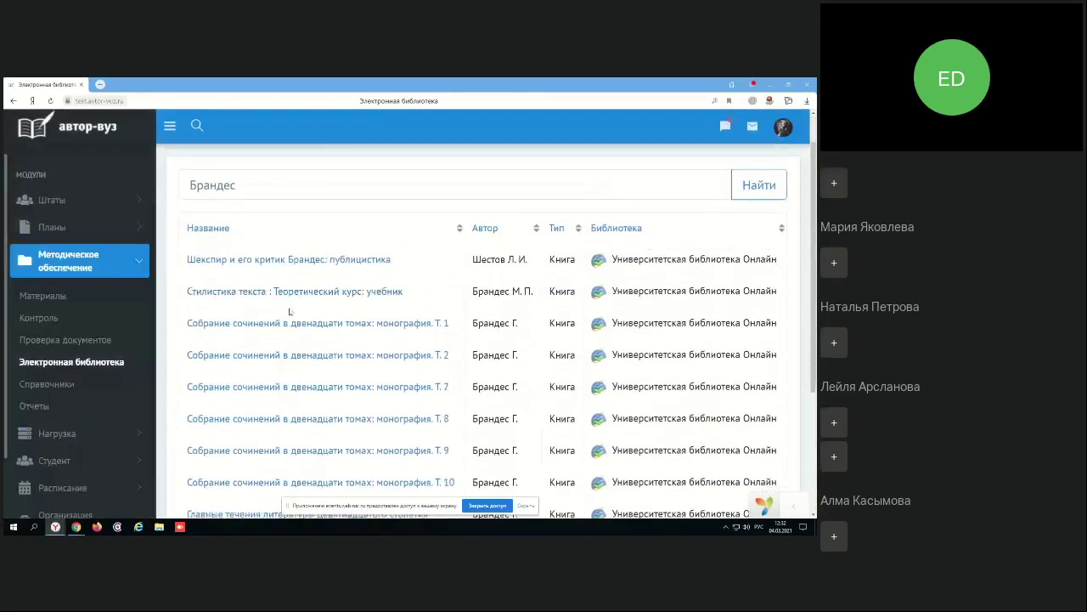
{"action": "scroll", "coordinate": [324, 420], "scroll_direction": "up", "scroll_amount": 5}
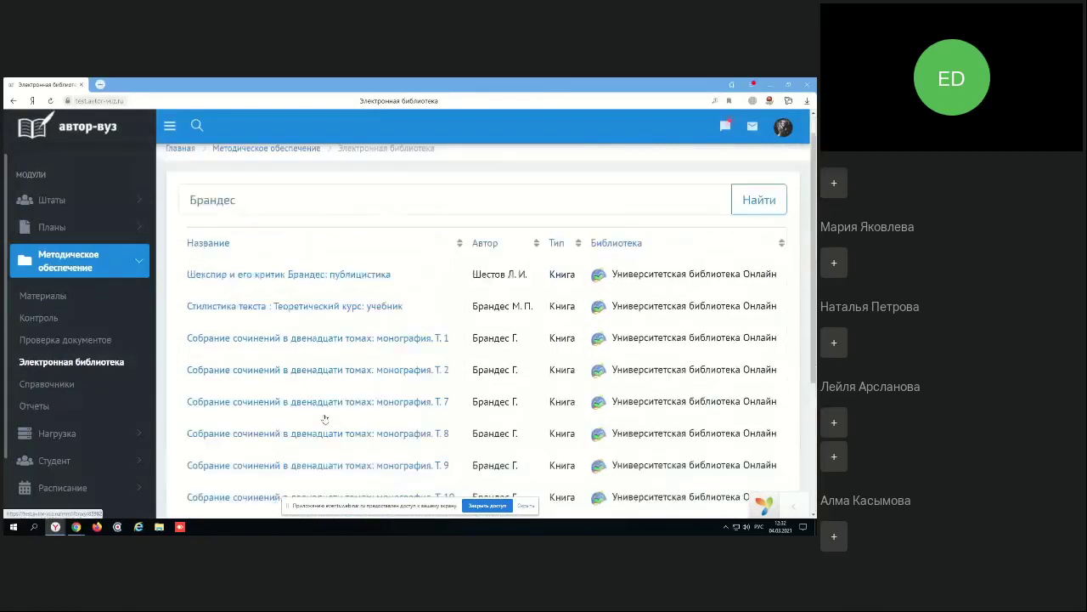
{"action": "scroll", "coordinate": [324, 416], "scroll_direction": "down", "scroll_amount": 1}
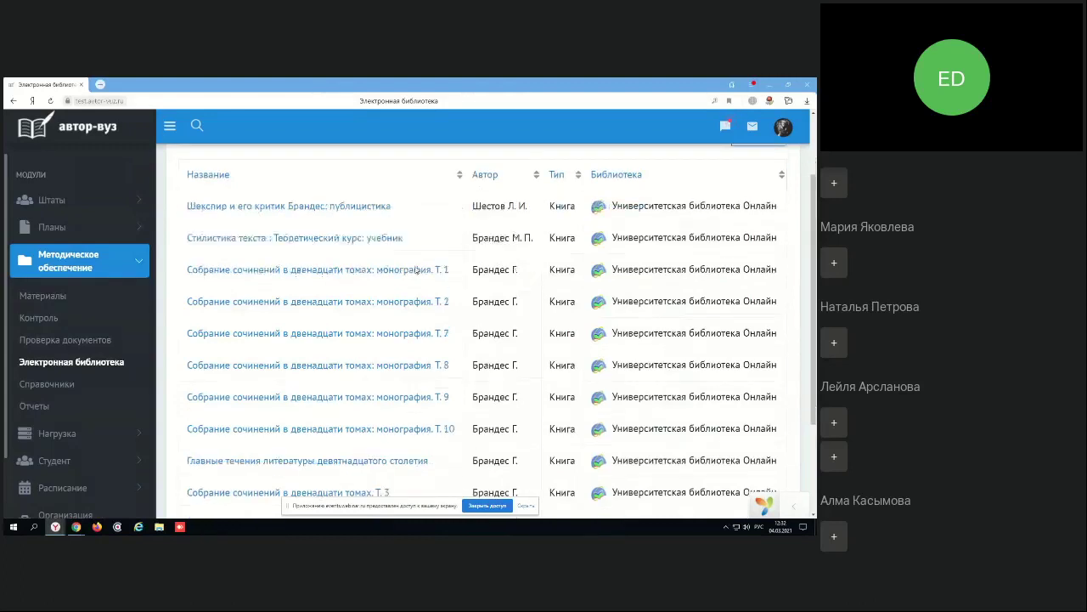
{"action": "scroll", "coordinate": [416, 270], "scroll_direction": "down", "scroll_amount": 3}
{"action": "scroll", "coordinate": [415, 270], "scroll_direction": "up", "scroll_amount": 4}
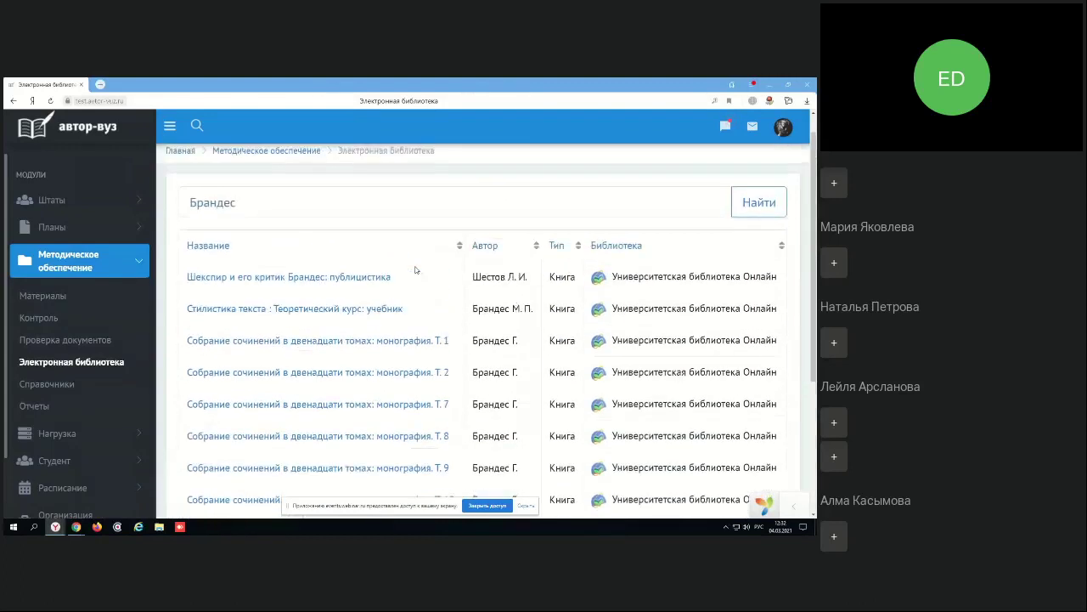
Open "Шекспир и его критик Брандес: публицистика" for online reading, view its first pages, and return to the list of found books
{"action": "left_click", "coordinate": [274, 281]}
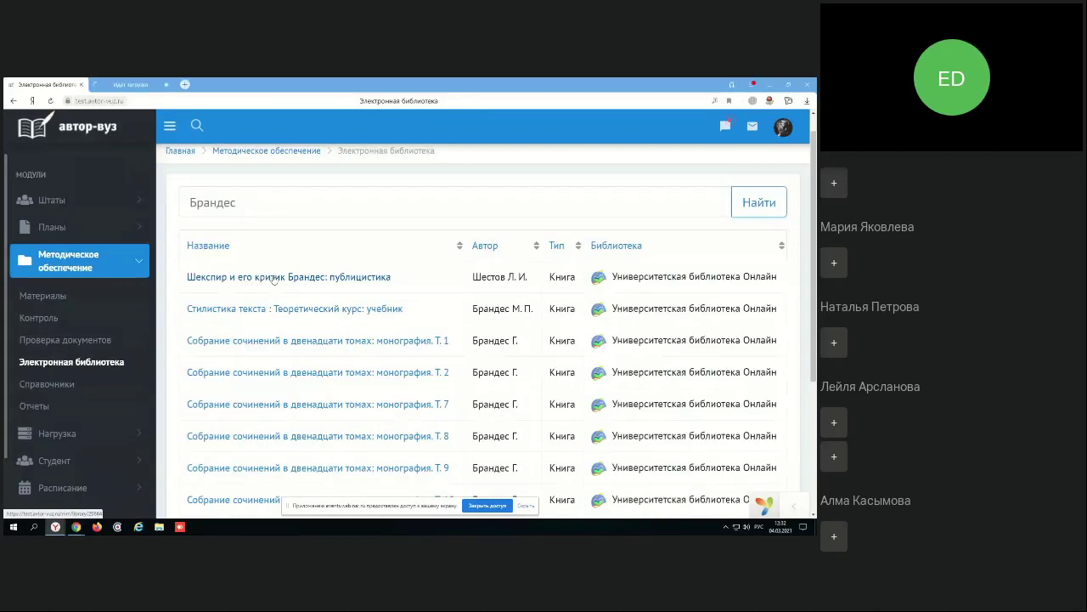
{"action": "left_click", "coordinate": [134, 86]}
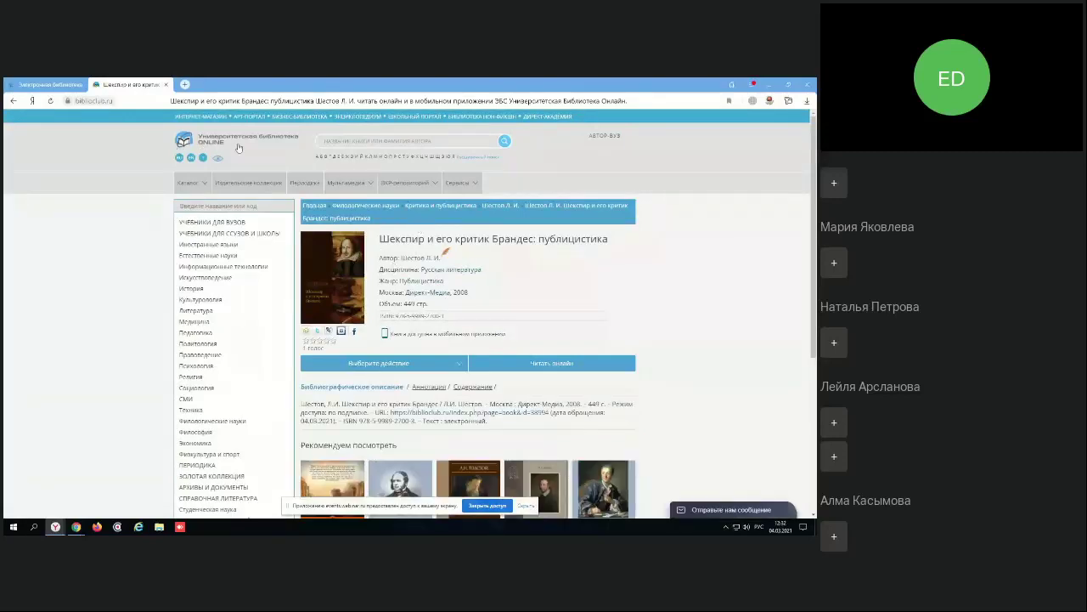
{"action": "left_click", "coordinate": [545, 367]}
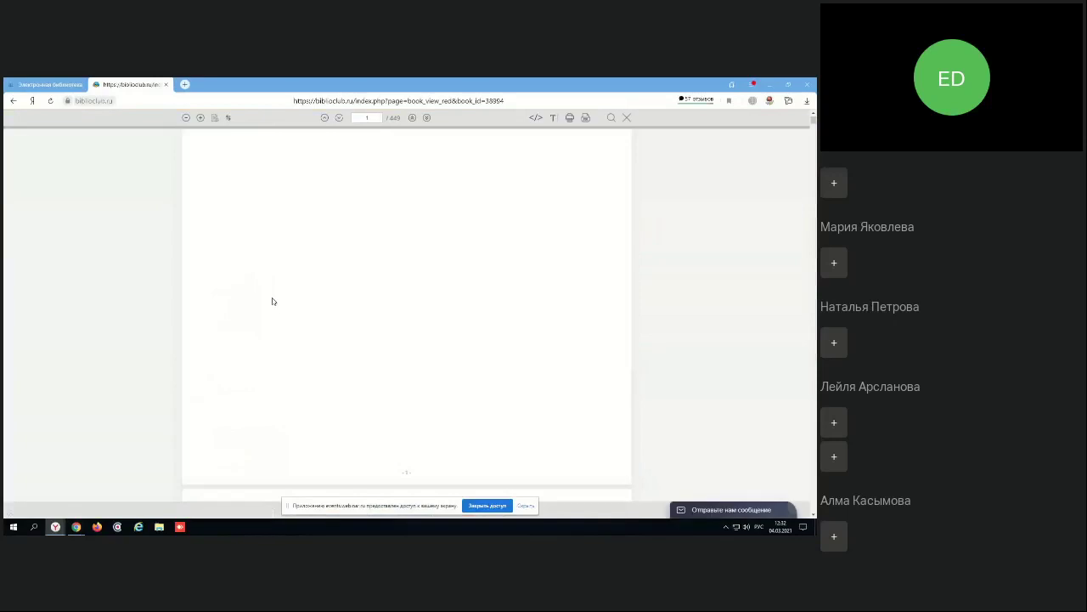
{"action": "left_click", "coordinate": [526, 506]}
{"action": "scroll", "coordinate": [353, 363], "scroll_direction": "down", "scroll_amount": 10}
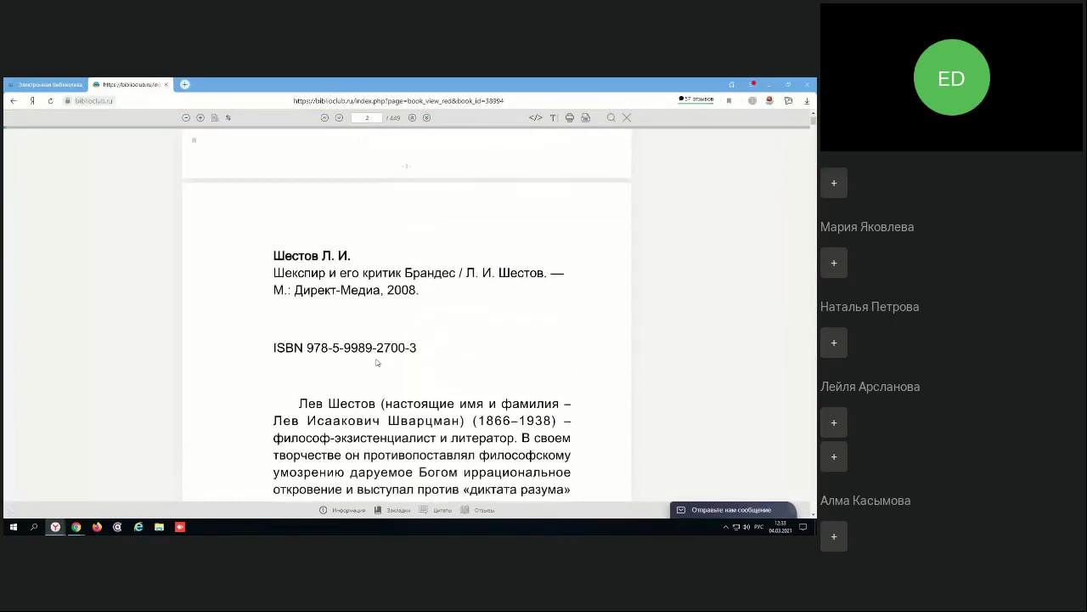
{"action": "scroll", "coordinate": [378, 363], "scroll_direction": "up", "scroll_amount": 10}
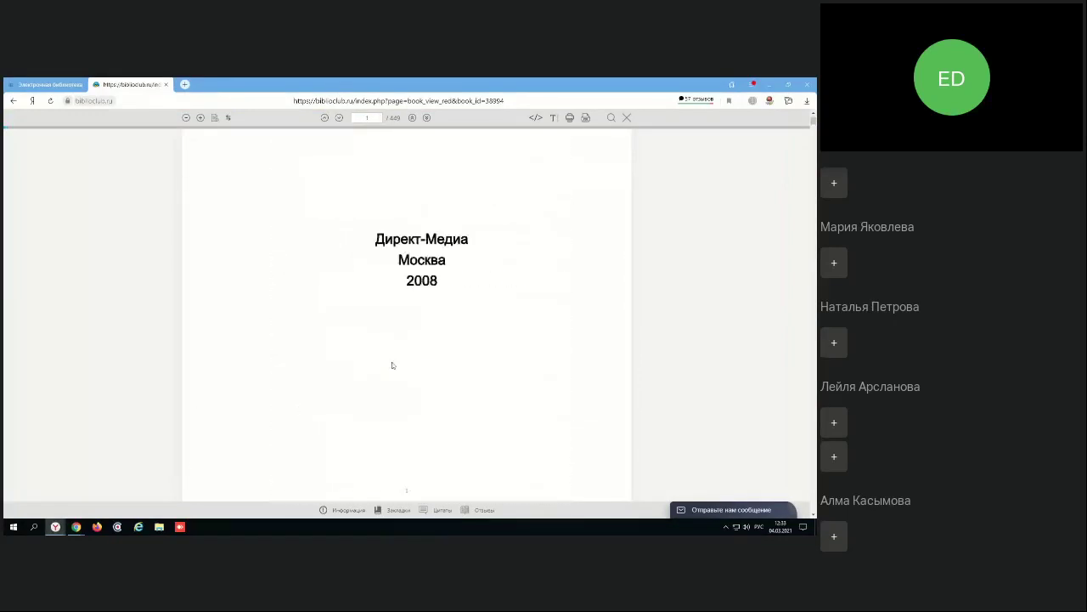
{"action": "left_click", "coordinate": [166, 85]}
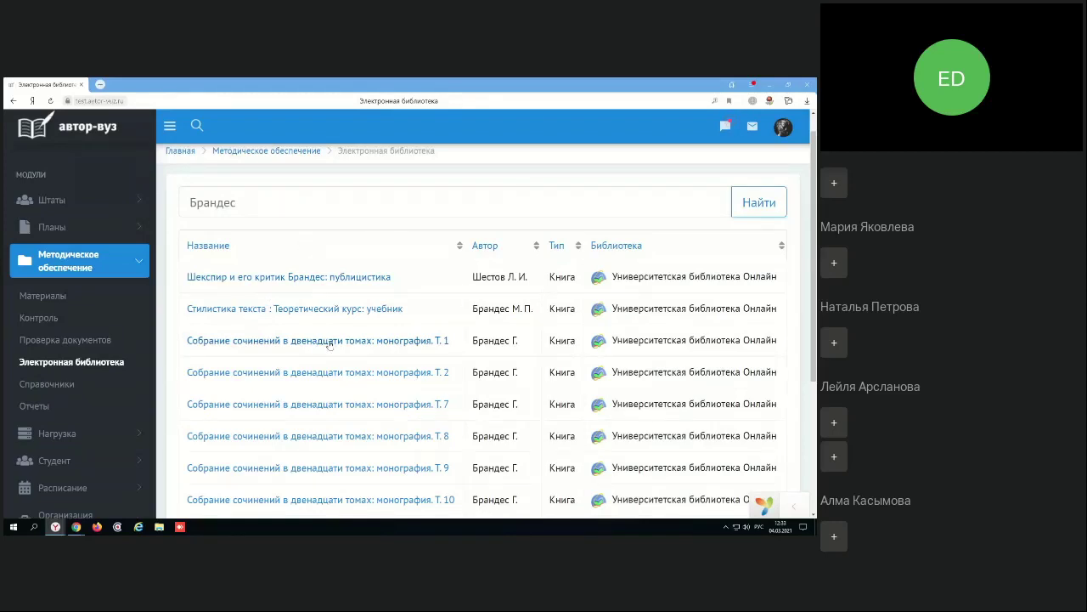
{"action": "scroll", "coordinate": [299, 331], "scroll_direction": "down", "scroll_amount": 4}
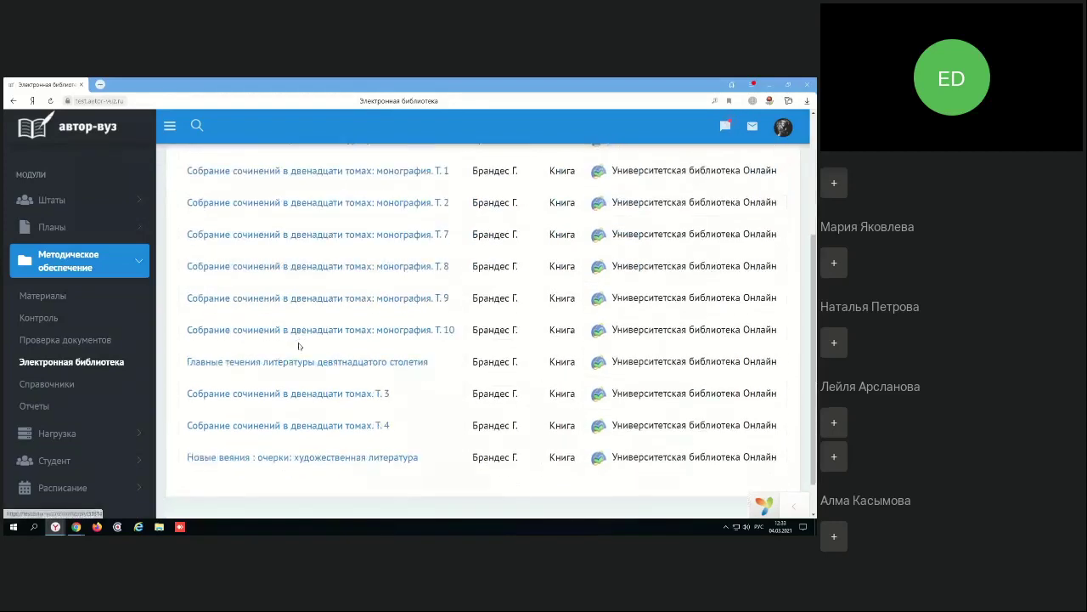
{"action": "scroll", "coordinate": [299, 346], "scroll_direction": "up", "scroll_amount": 4}
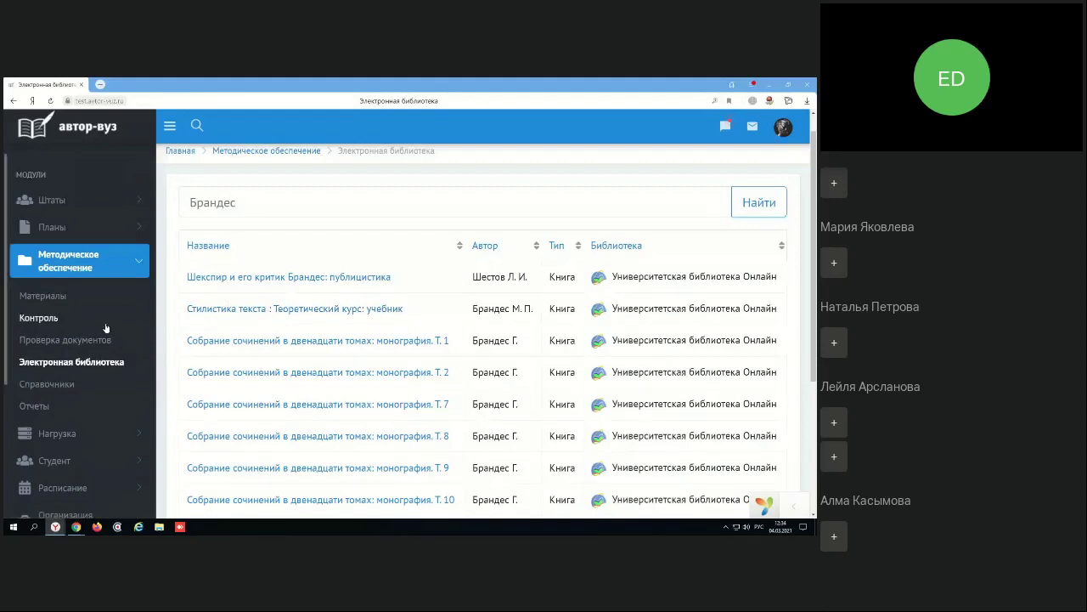
Open Материалы in Методическое обеспечение, expand Тестовая образовательная организация and look through the disciplines of the Кафедра 1 with assigned materials, including Дисциплина2
{"action": "left_click", "coordinate": [50, 299]}
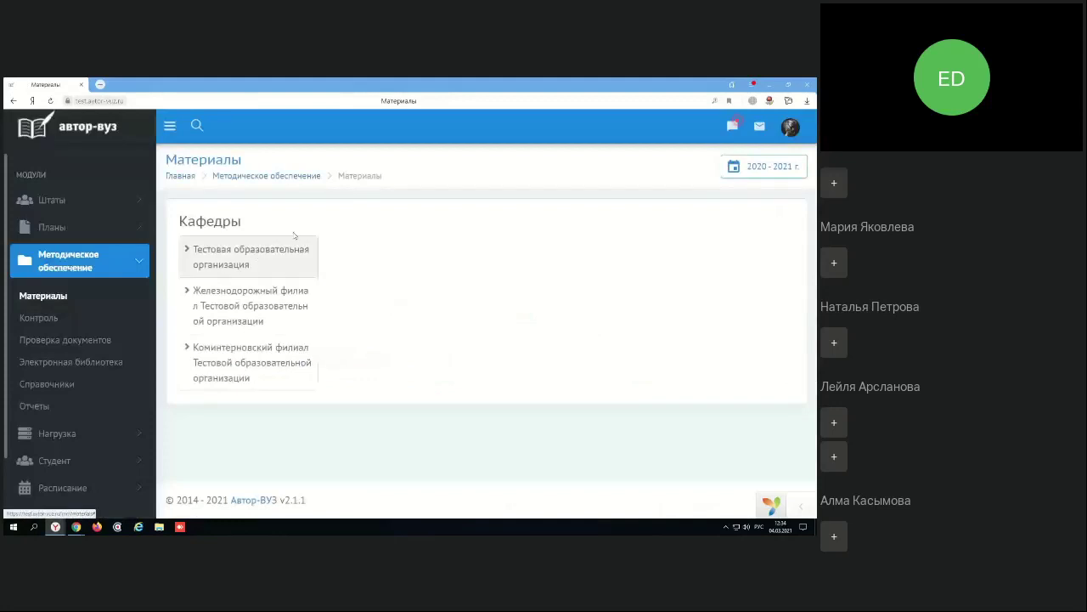
{"action": "left_click", "coordinate": [262, 256]}
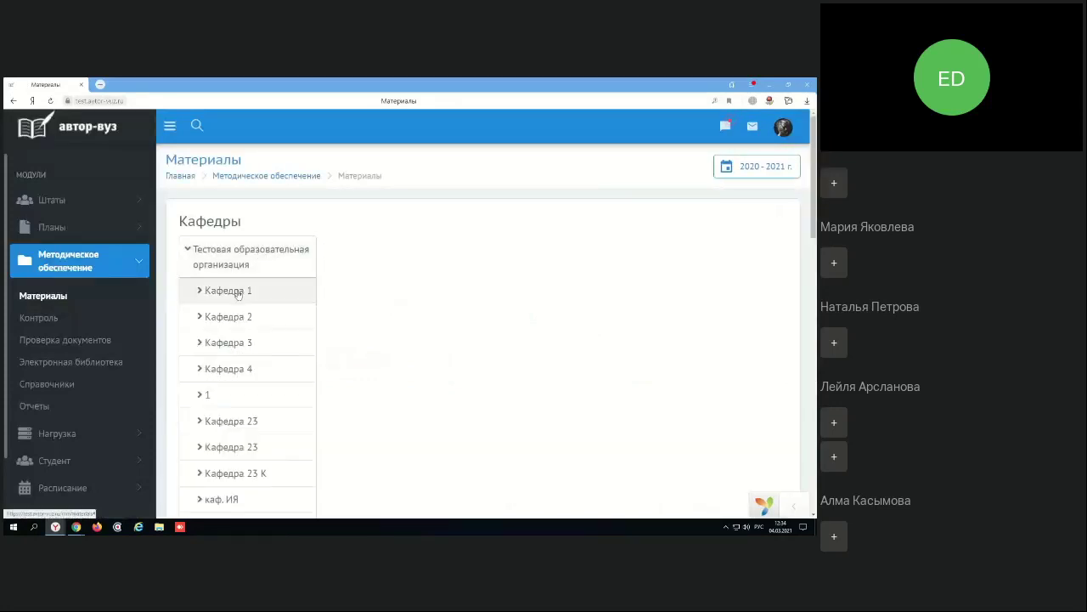
{"action": "scroll", "coordinate": [238, 294], "scroll_direction": "down", "scroll_amount": 2}
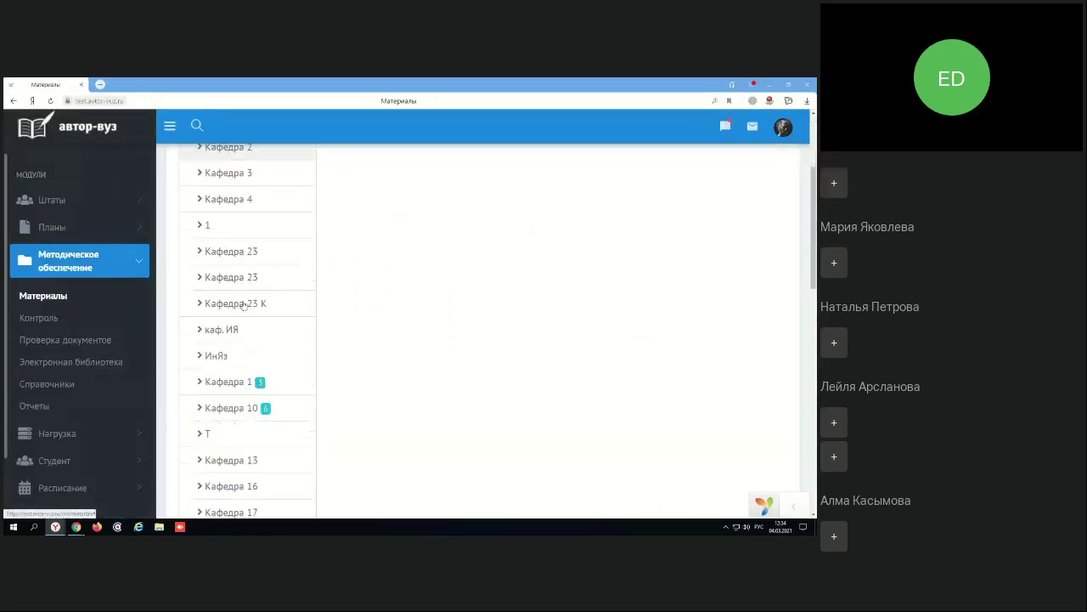
{"action": "left_click", "coordinate": [219, 383]}
{"action": "scroll", "coordinate": [252, 319], "scroll_direction": "down", "scroll_amount": 3}
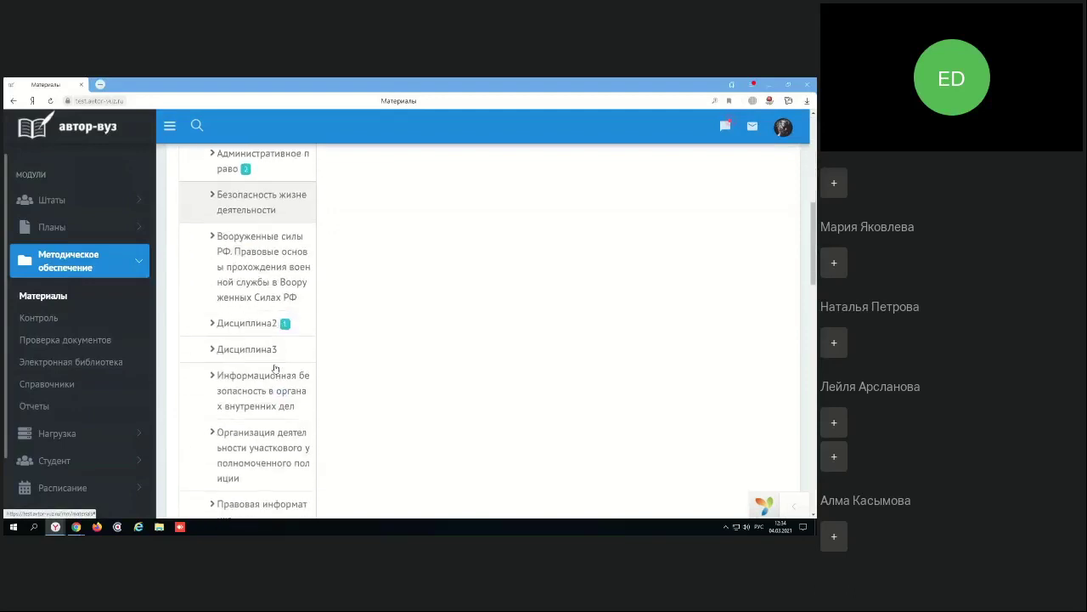
{"action": "left_click", "coordinate": [253, 322]}
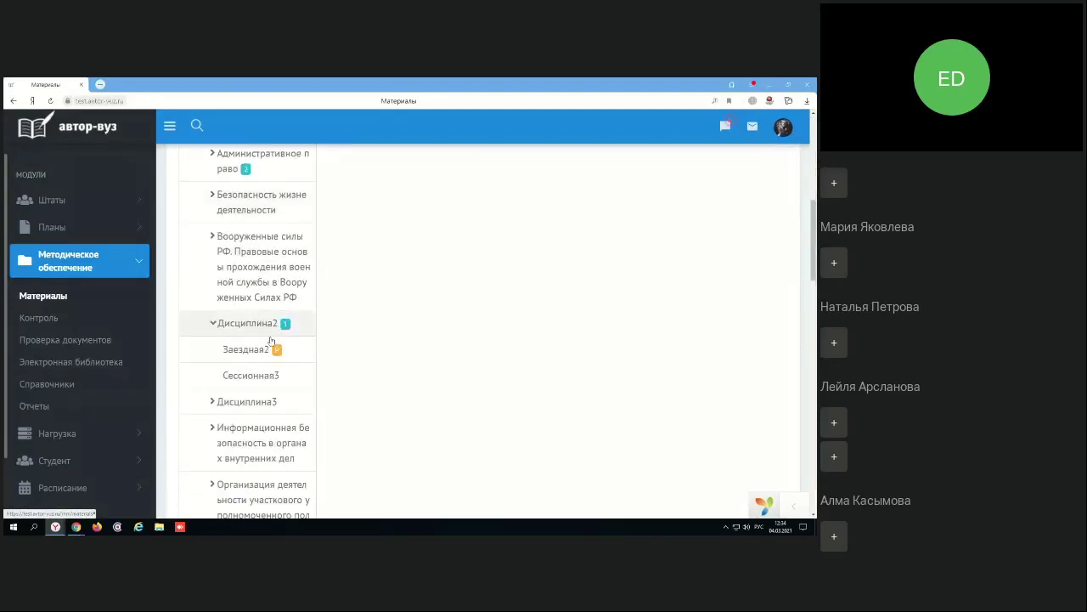
{"action": "scroll", "coordinate": [245, 350], "scroll_direction": "down", "scroll_amount": 6}
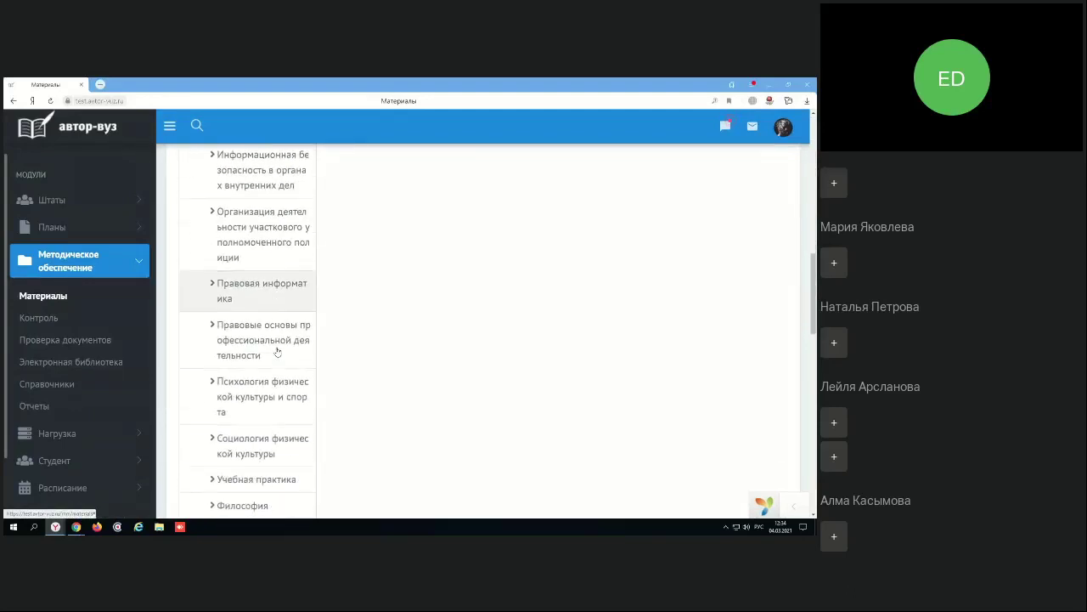
{"action": "scroll", "coordinate": [272, 349], "scroll_direction": "down", "scroll_amount": 1}
Expand Кафедра 10 and its discipline Иностранный язык, and open the materials of plan 40.05.02_Правоохранительная_деятельность_2018
{"action": "left_click", "coordinate": [243, 279]}
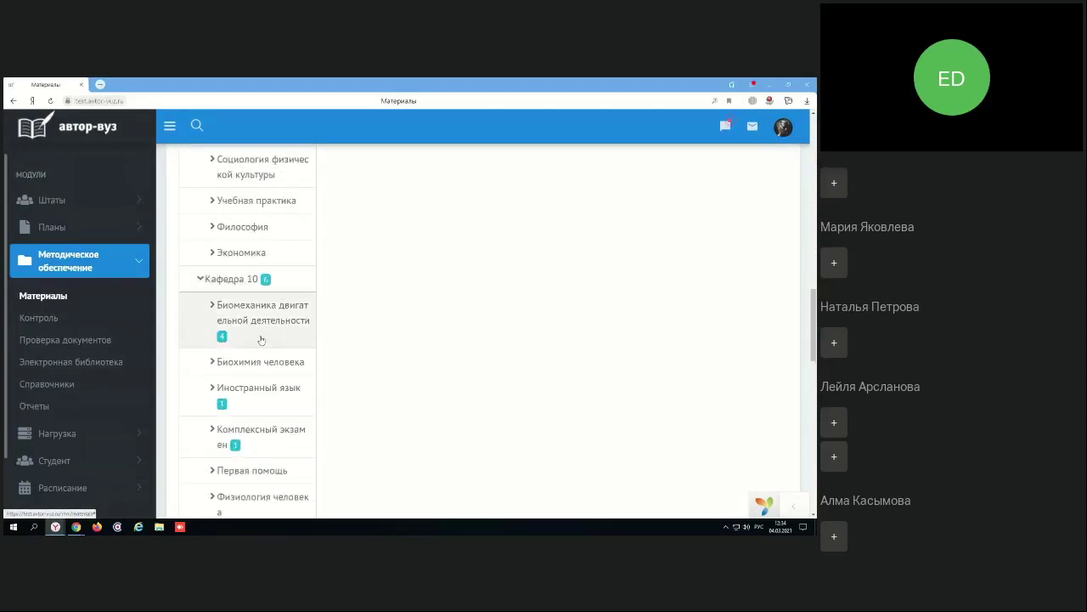
{"action": "scroll", "coordinate": [257, 342], "scroll_direction": "down", "scroll_amount": 1}
{"action": "scroll", "coordinate": [257, 342], "scroll_direction": "down", "scroll_amount": 1}
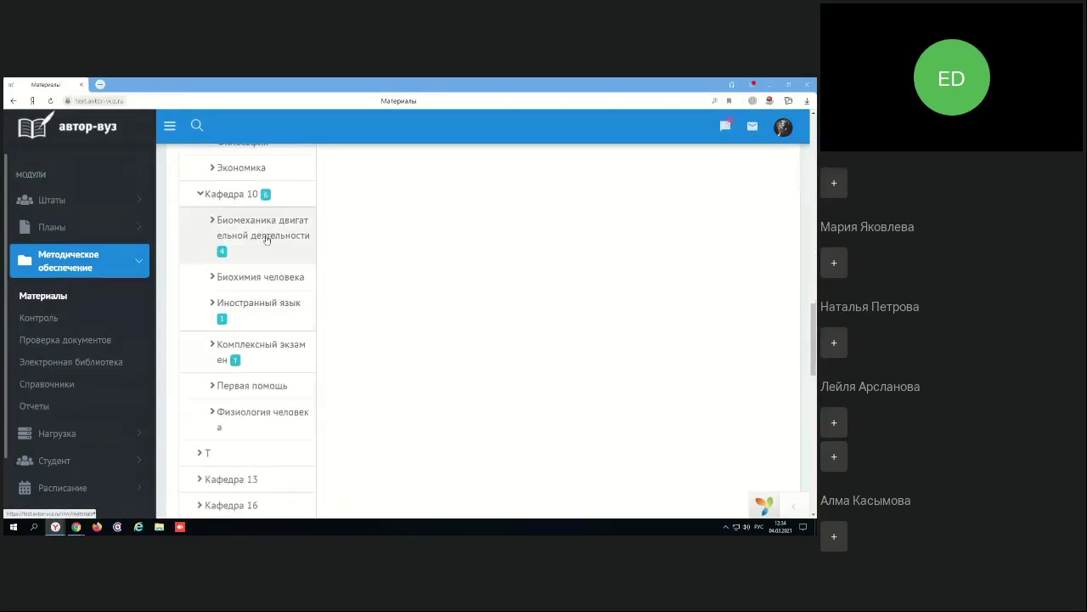
{"action": "left_click", "coordinate": [262, 306]}
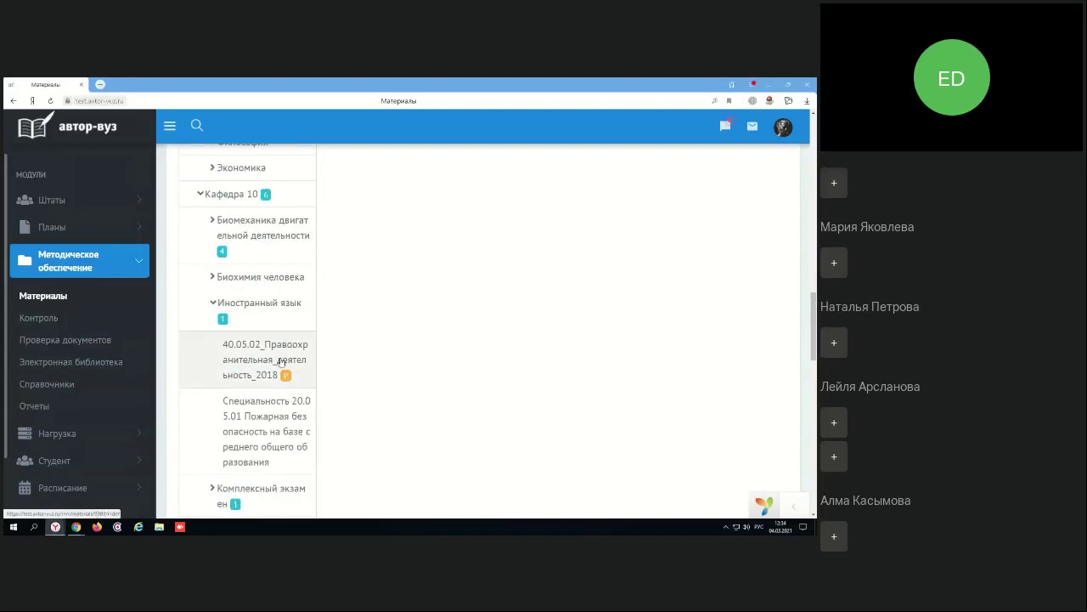
{"action": "left_click", "coordinate": [262, 361]}
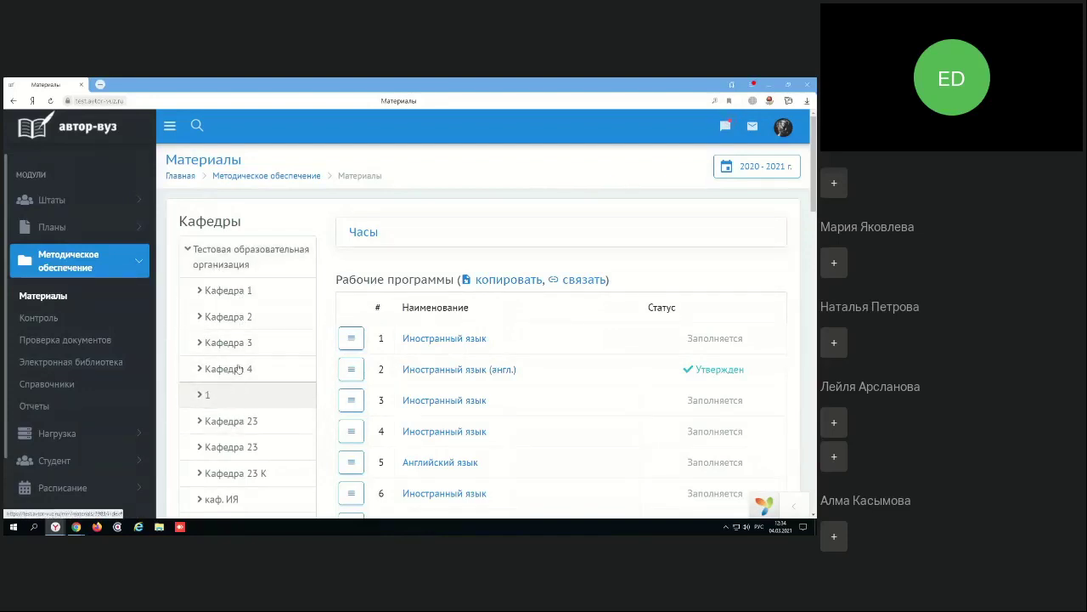
Collapse the module navigation to icons and look over the work programmes and methodical materials of Иностранный язык
{"action": "scroll", "coordinate": [234, 379], "scroll_direction": "down", "scroll_amount": 3}
{"action": "scroll", "coordinate": [237, 357], "scroll_direction": "up", "scroll_amount": 1}
{"action": "scroll", "coordinate": [237, 357], "scroll_direction": "up", "scroll_amount": 2}
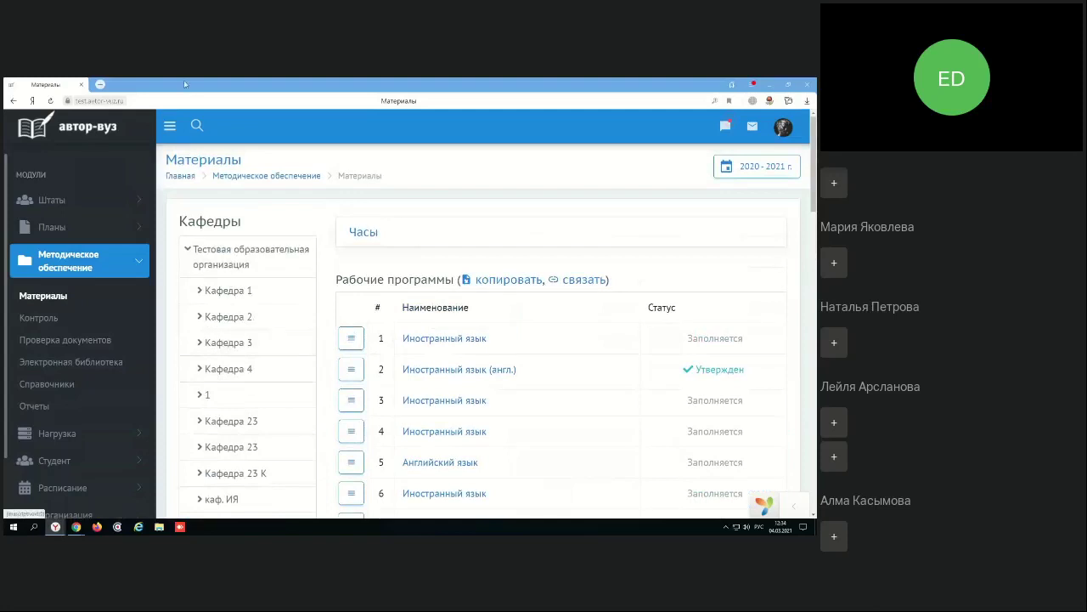
{"action": "left_click", "coordinate": [165, 125]}
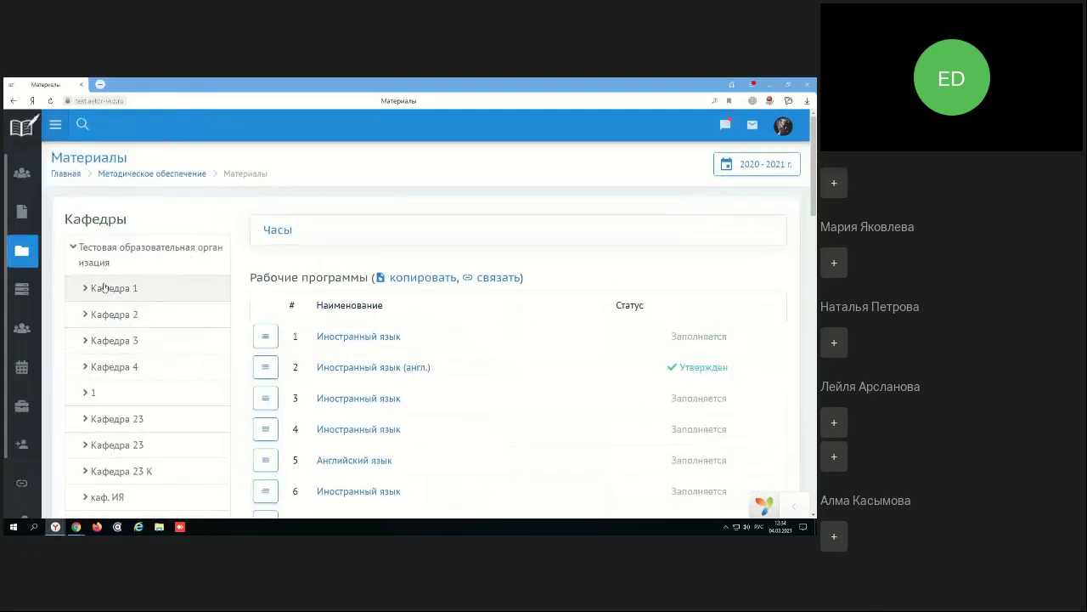
{"action": "mouse_move", "coordinate": [28, 429]}
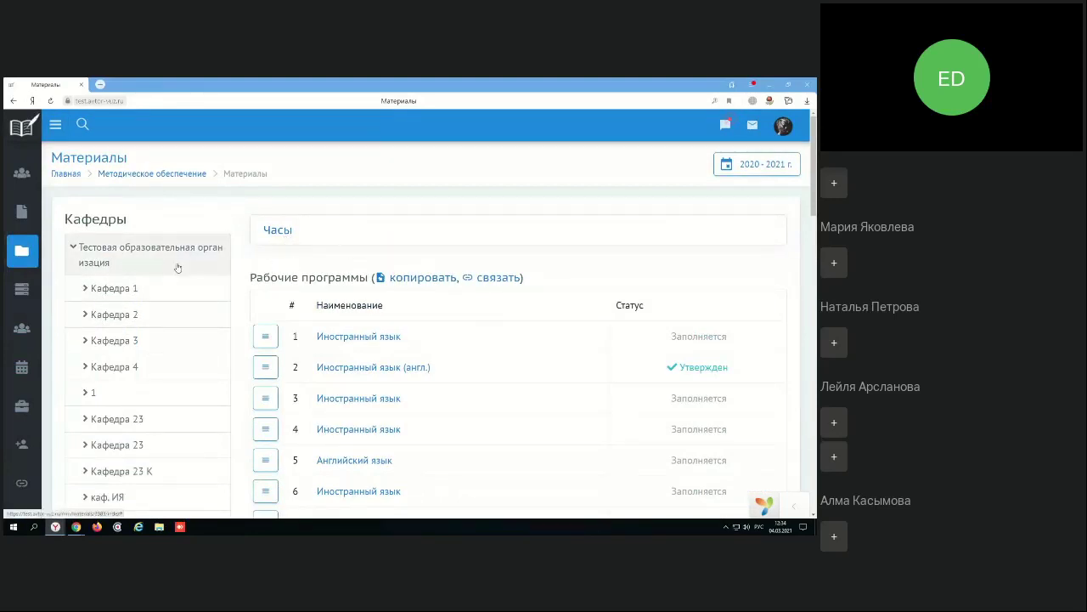
{"action": "scroll", "coordinate": [182, 270], "scroll_direction": "down", "scroll_amount": 5}
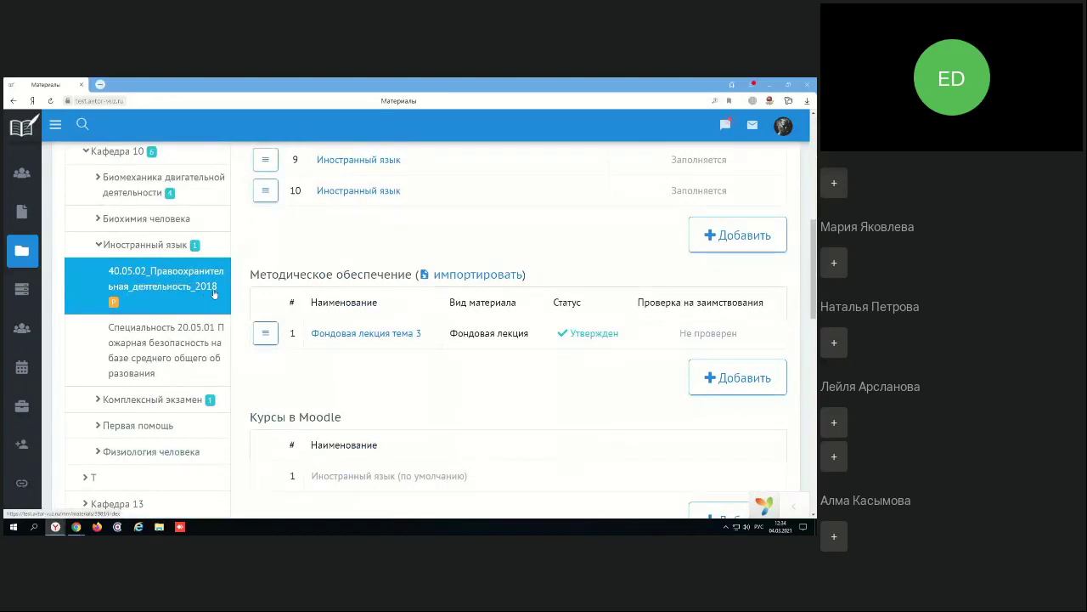
Review the Рабочие программы, Методическое обеспечение and Курсы в Moodle sections for plan 40.05.02_Правоохранительная_деятельность_2018
{"action": "scroll", "coordinate": [401, 297], "scroll_direction": "up", "scroll_amount": 5}
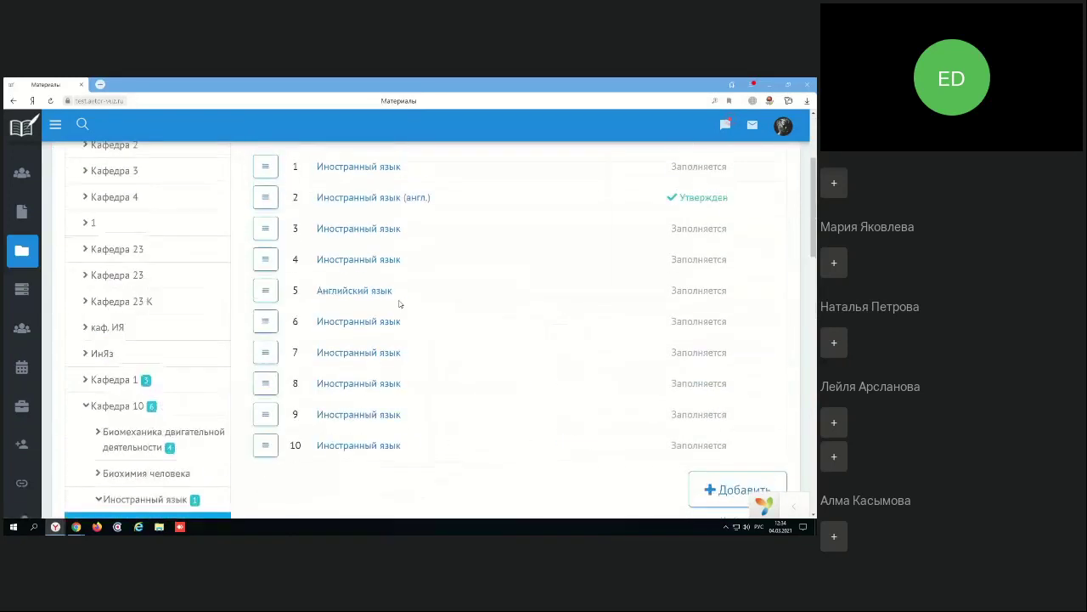
{"action": "scroll", "coordinate": [402, 344], "scroll_direction": "down", "scroll_amount": 2}
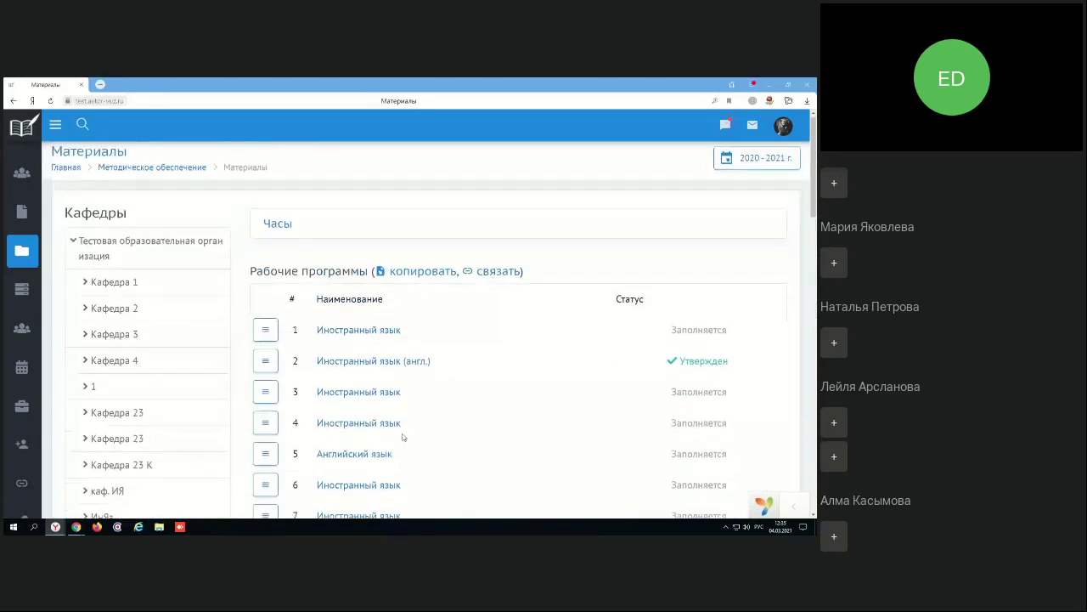
{"action": "scroll", "coordinate": [387, 357], "scroll_direction": "up", "scroll_amount": 1}
{"action": "scroll", "coordinate": [360, 325], "scroll_direction": "down", "scroll_amount": 2}
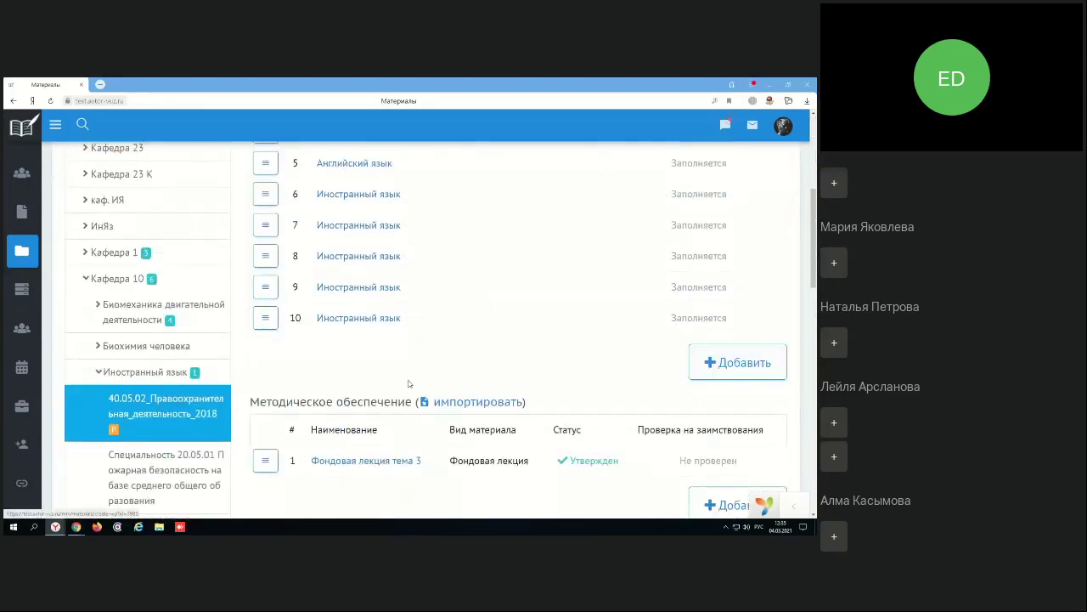
{"action": "scroll", "coordinate": [411, 376], "scroll_direction": "down", "scroll_amount": 1}
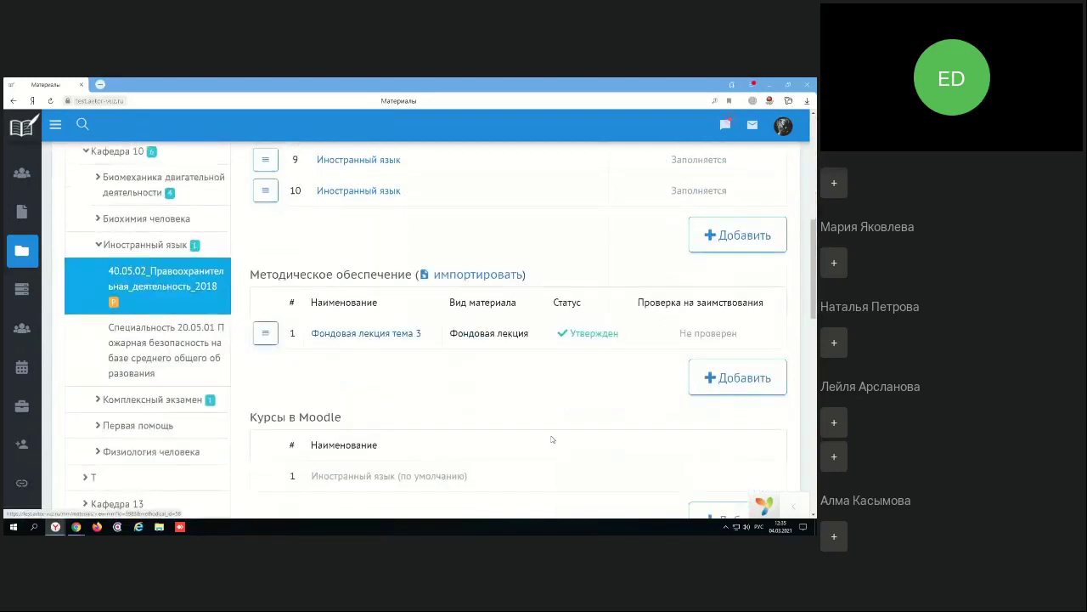
{"action": "scroll", "coordinate": [370, 342], "scroll_direction": "down", "scroll_amount": 2}
{"action": "scroll", "coordinate": [378, 350], "scroll_direction": "up", "scroll_amount": 3}
{"action": "scroll", "coordinate": [381, 354], "scroll_direction": "up", "scroll_amount": 3}
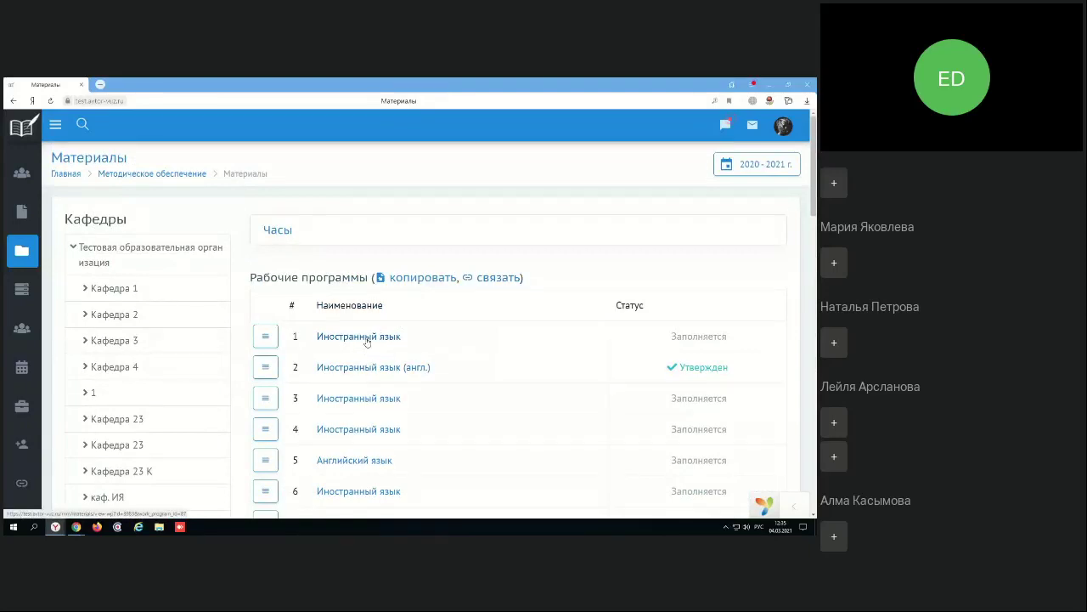
Open the third work programme, Иностранный язык, look over its basic information and reduce the page zoom
{"action": "left_click", "coordinate": [356, 398]}
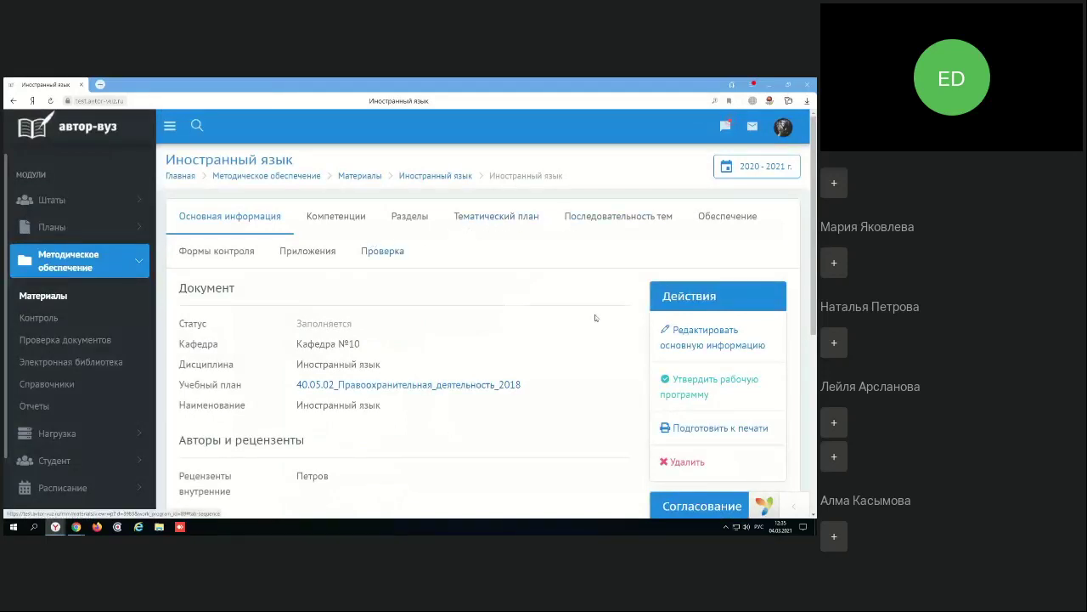
{"action": "scroll", "coordinate": [562, 401], "scroll_direction": "down", "scroll_amount": 3}
{"action": "scroll", "coordinate": [562, 399], "scroll_direction": "up", "scroll_amount": 3}
{"action": "key", "text": "ctrl+minus"}
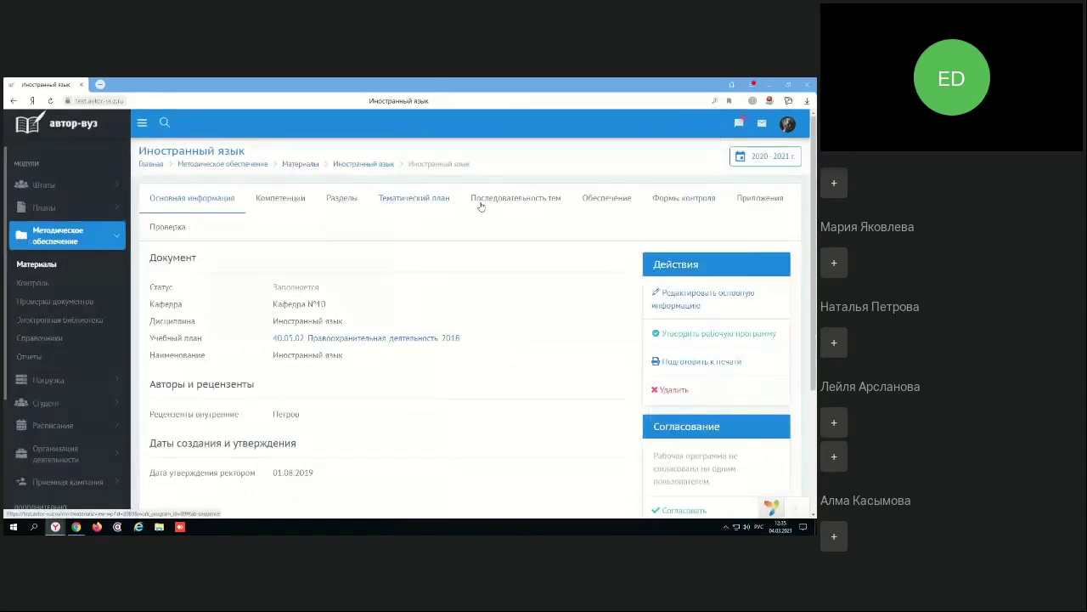
Open the work programme's Обеспечение section and examine the Литература в ЭБС (основная) and (дополнительная) fields
{"action": "left_click", "coordinate": [607, 198]}
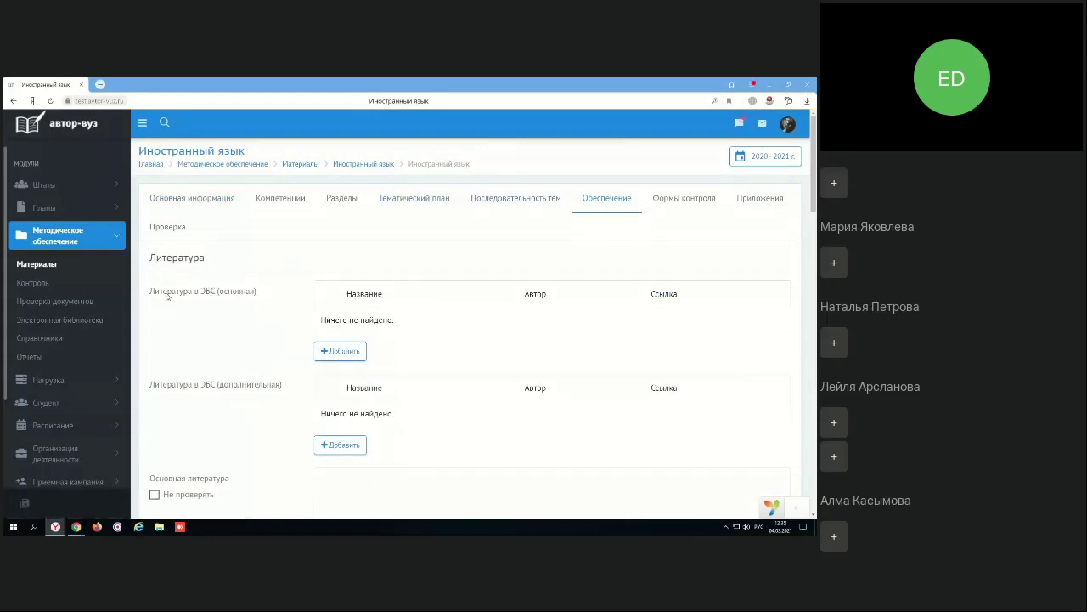
{"action": "left_click_drag", "start_coordinate": [167, 292], "coordinate": [252, 297]}
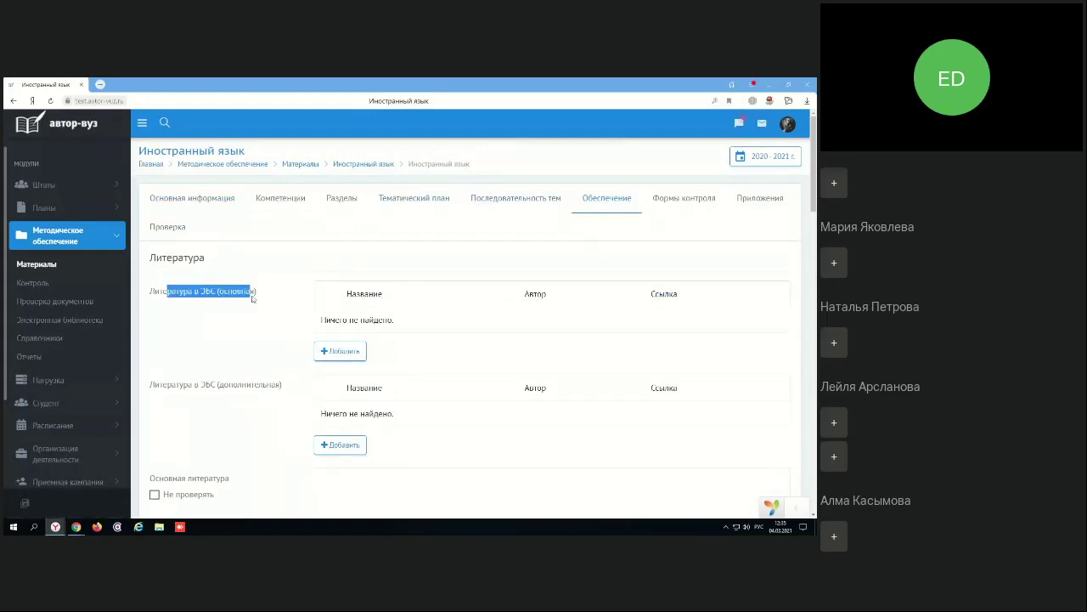
{"action": "left_click", "coordinate": [188, 301]}
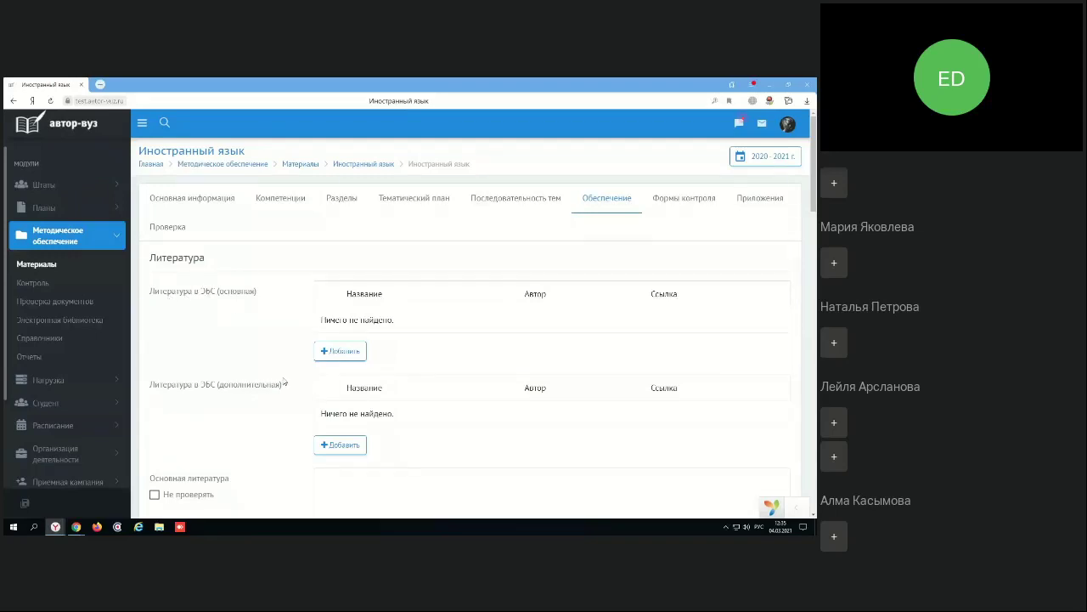
{"action": "left_click_drag", "start_coordinate": [202, 384], "coordinate": [282, 392]}
{"action": "left_click", "coordinate": [251, 403]}
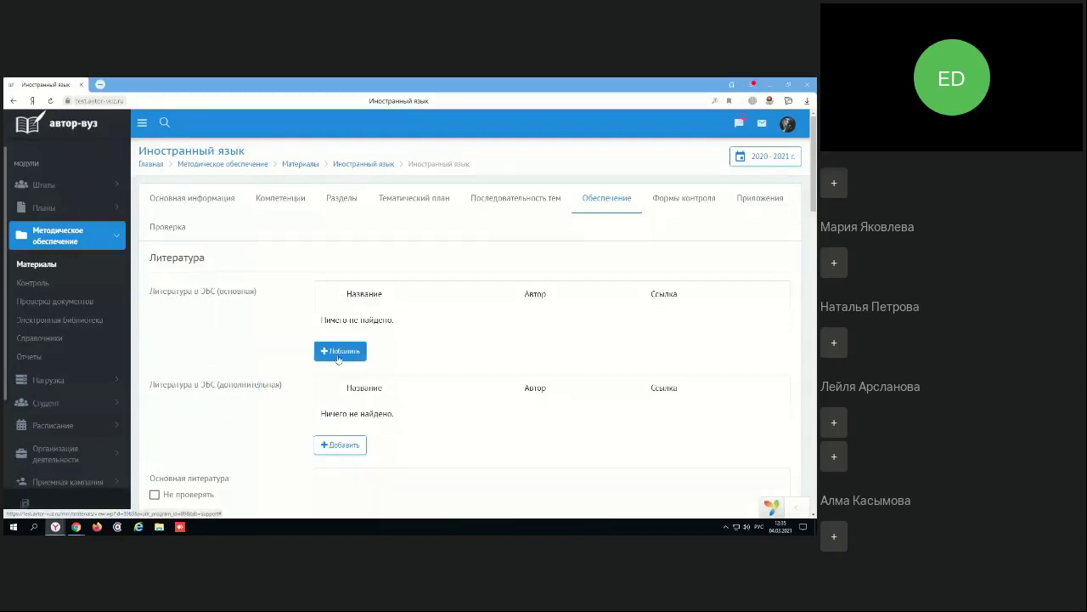
{"action": "left_click", "coordinate": [341, 351]}
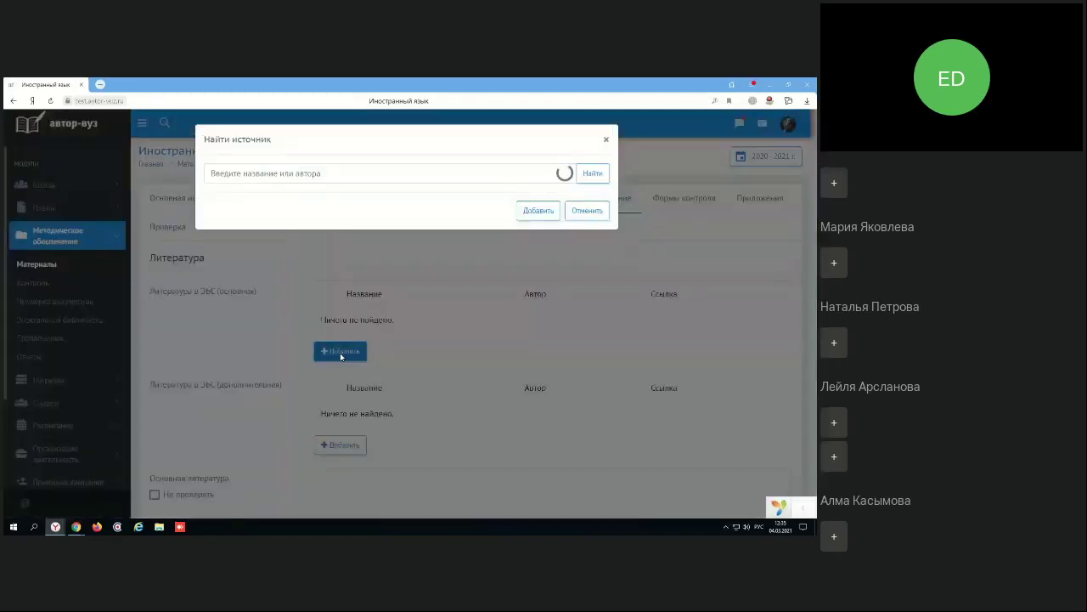
{"action": "left_click", "coordinate": [265, 174]}
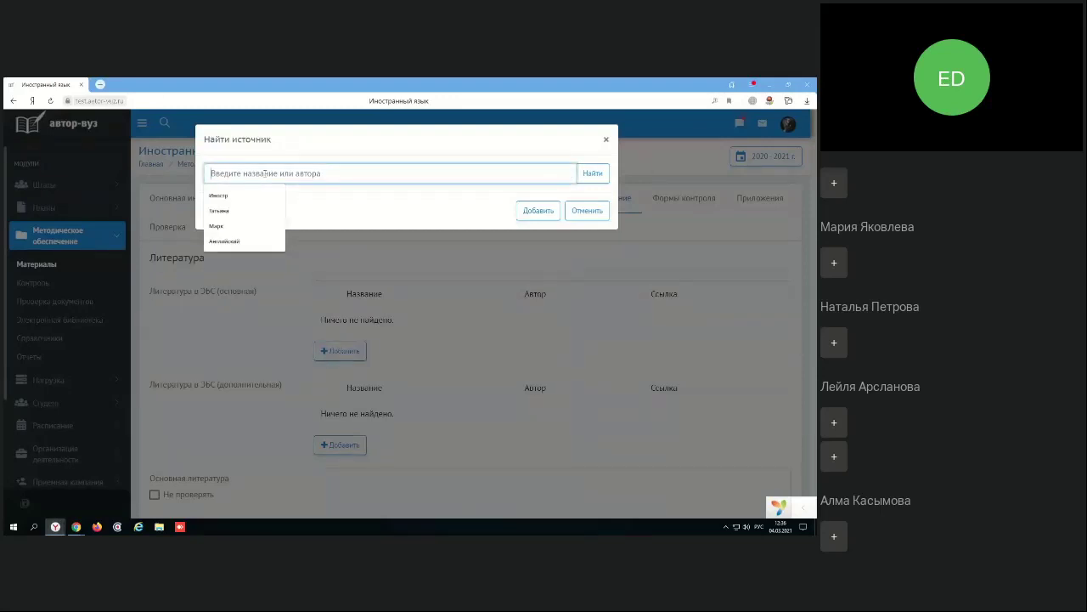
{"action": "left_click", "coordinate": [584, 210]}
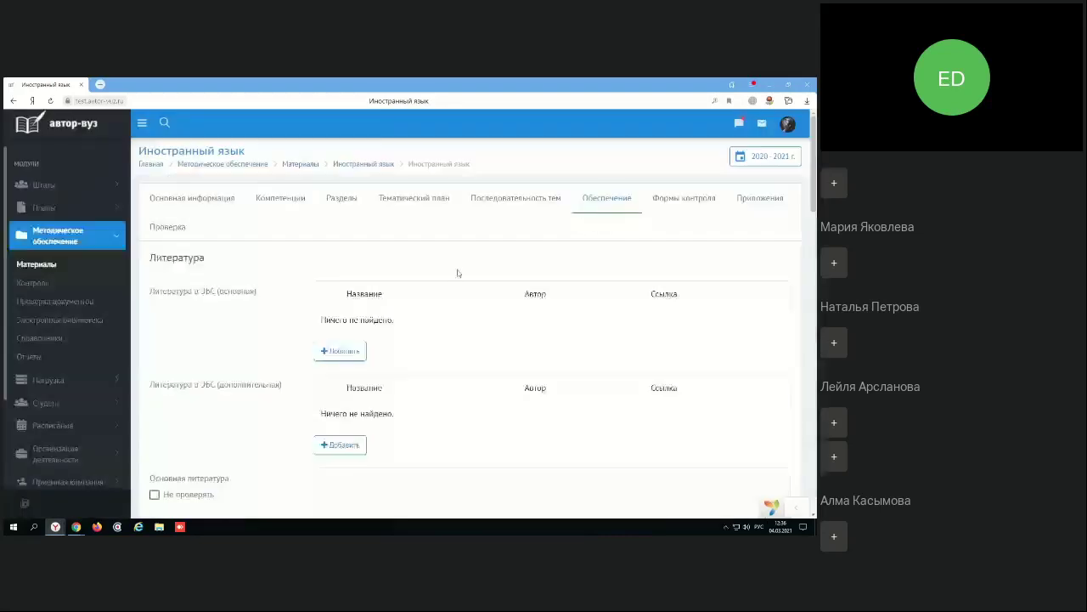
Start adding a source to Литература в ЭБС (основная) and search for "Брандес"
{"action": "left_click", "coordinate": [356, 352]}
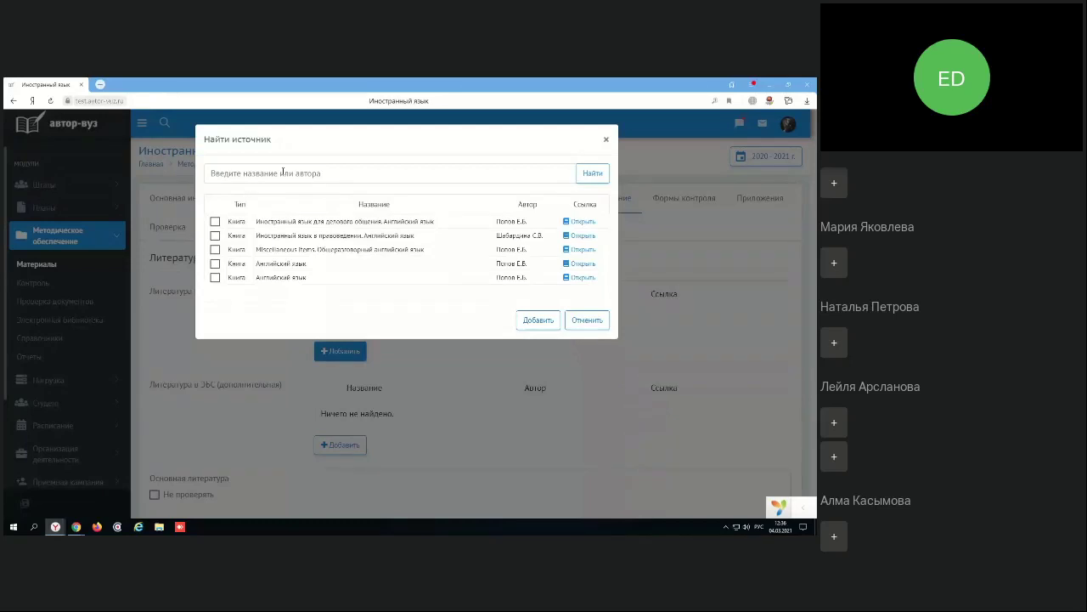
{"action": "left_click", "coordinate": [283, 172]}
{"action": "type", "text": "Брандес"}
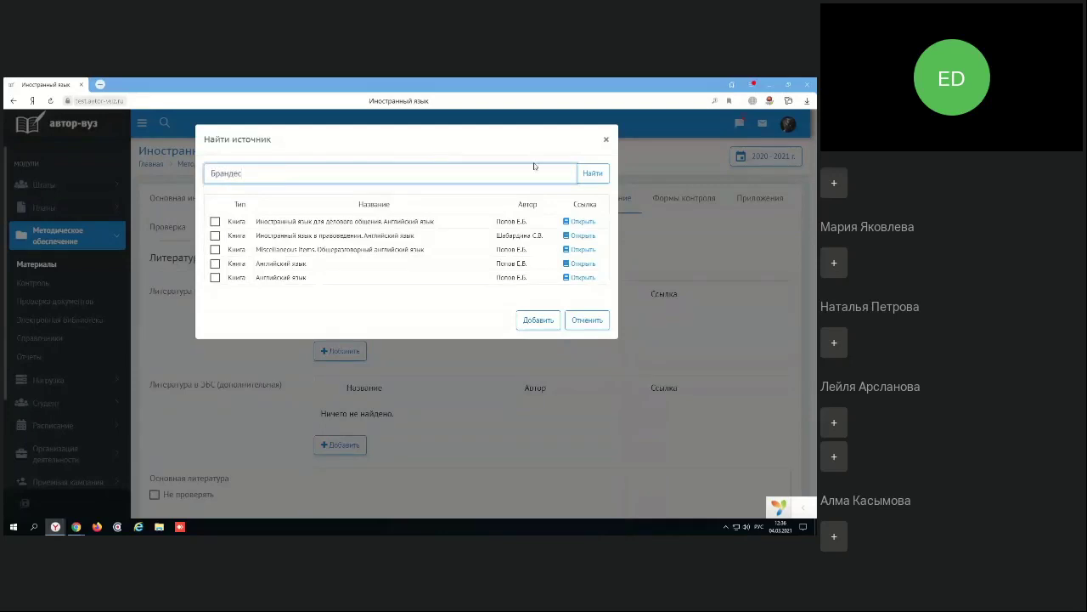
{"action": "left_click", "coordinate": [586, 178]}
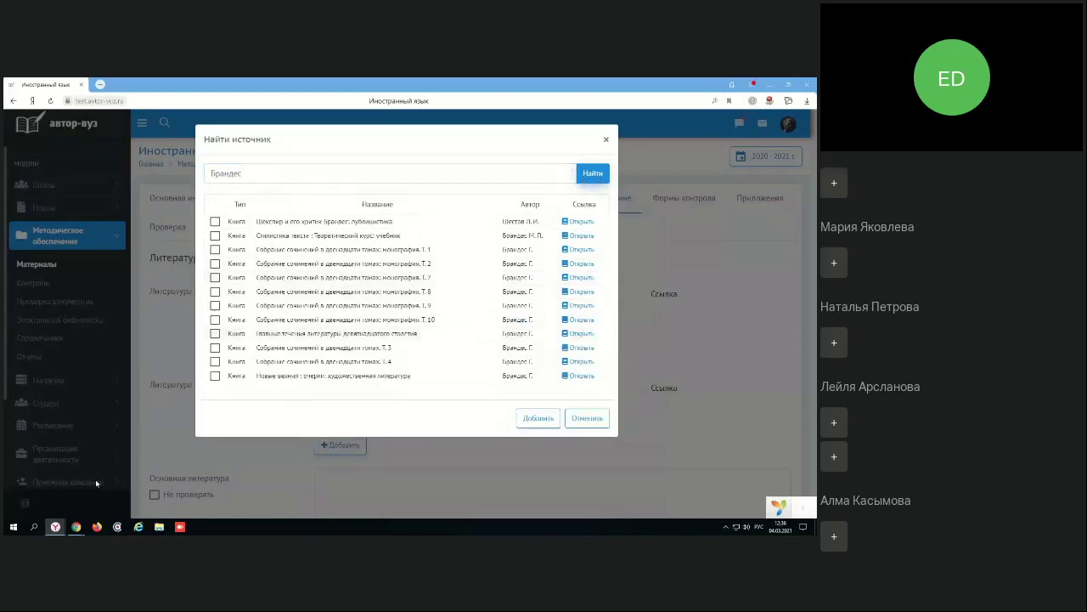
Switch to the browser window with the Методист+Планер group settings, close it, and return to the source search window
{"action": "left_click", "coordinate": [86, 516]}
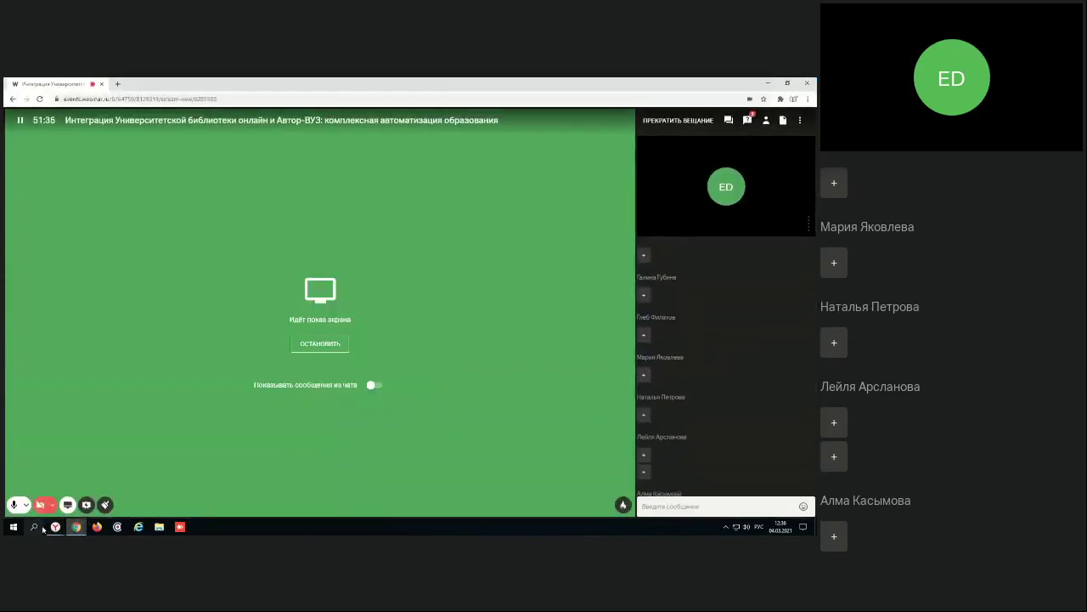
{"action": "mouse_move", "coordinate": [55, 527]}
{"action": "left_click", "coordinate": [136, 499]}
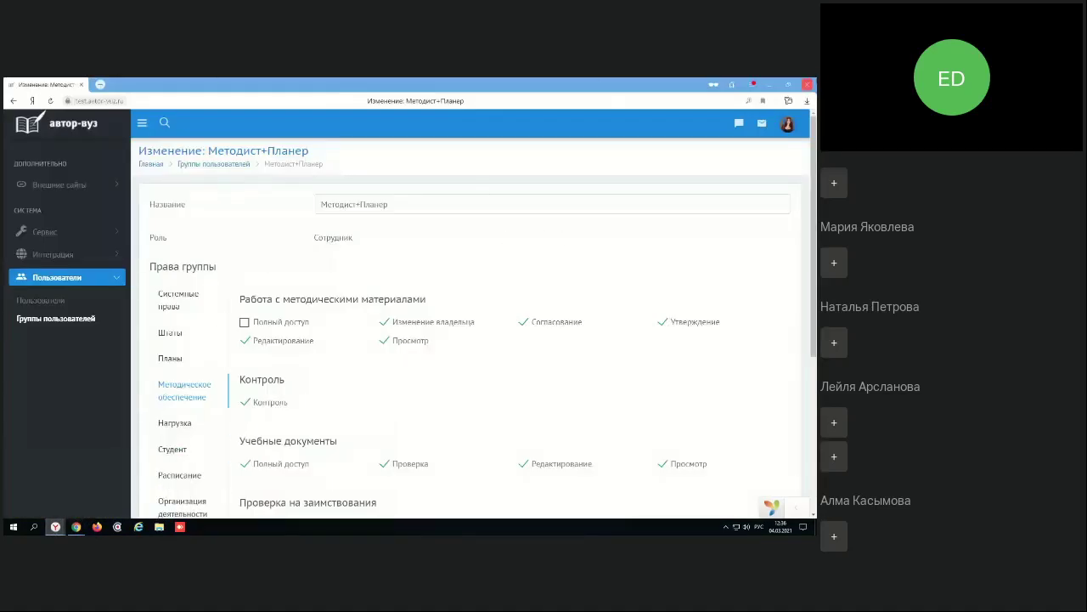
{"action": "left_click", "coordinate": [811, 84]}
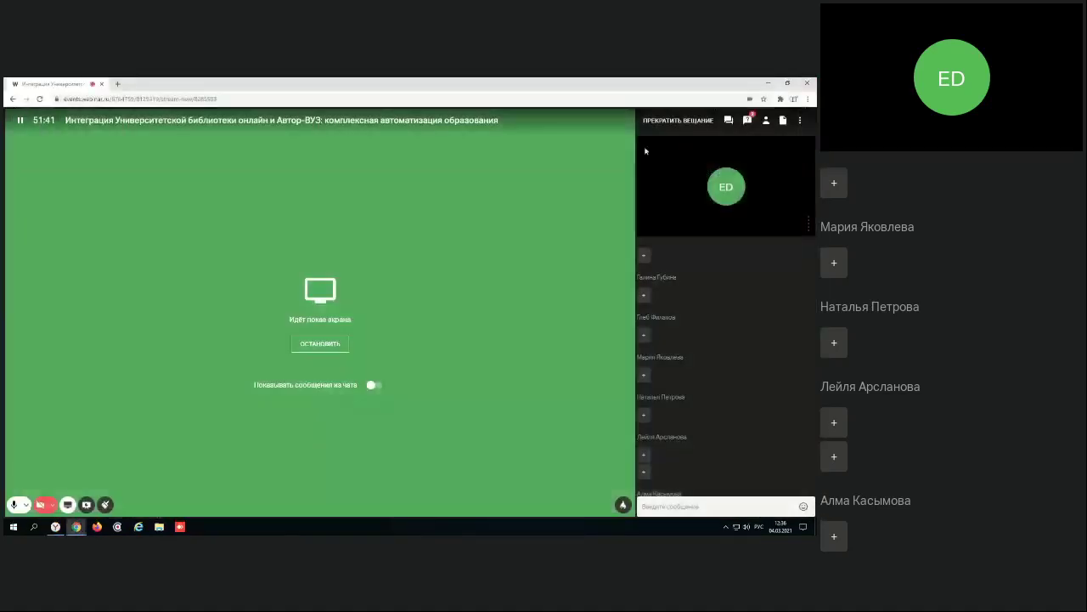
{"action": "left_click", "coordinate": [55, 527]}
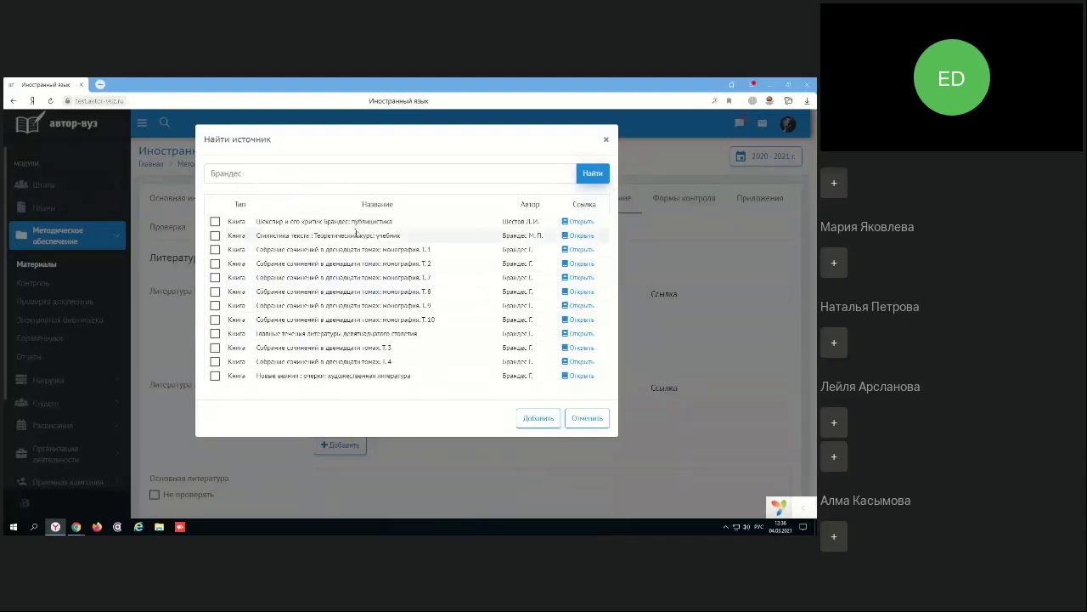
Add "Шекспир и его критик Брандес: публицистика" and "Собрание сочинений в двенадцати томах" volumes 2, 9 and 3 as main ЭБС literature
{"action": "left_click", "coordinate": [215, 223]}
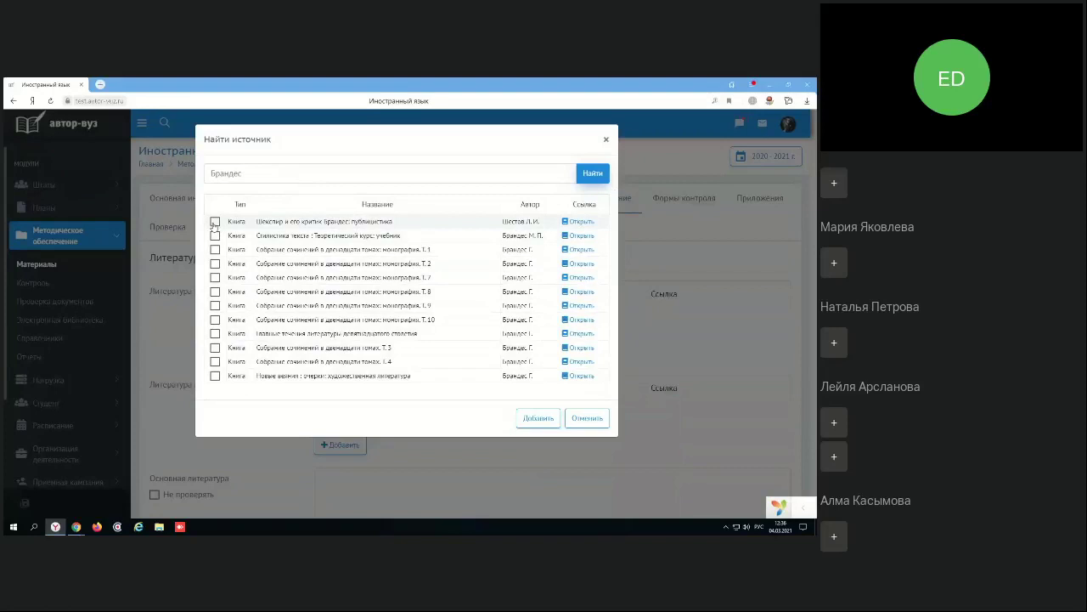
{"action": "left_click", "coordinate": [215, 264]}
{"action": "left_click", "coordinate": [215, 306]}
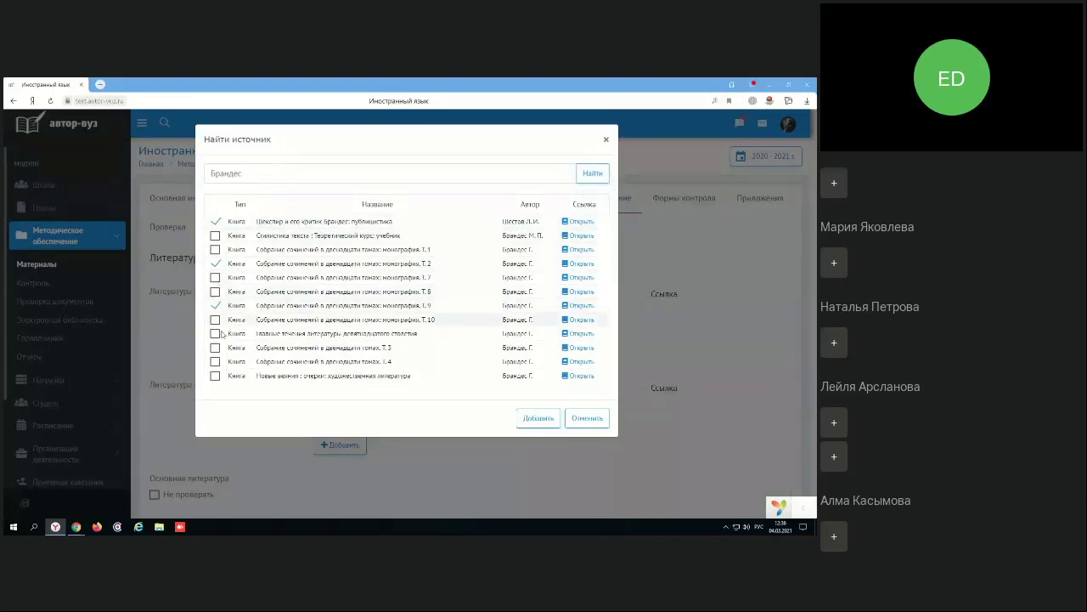
{"action": "left_click", "coordinate": [215, 347]}
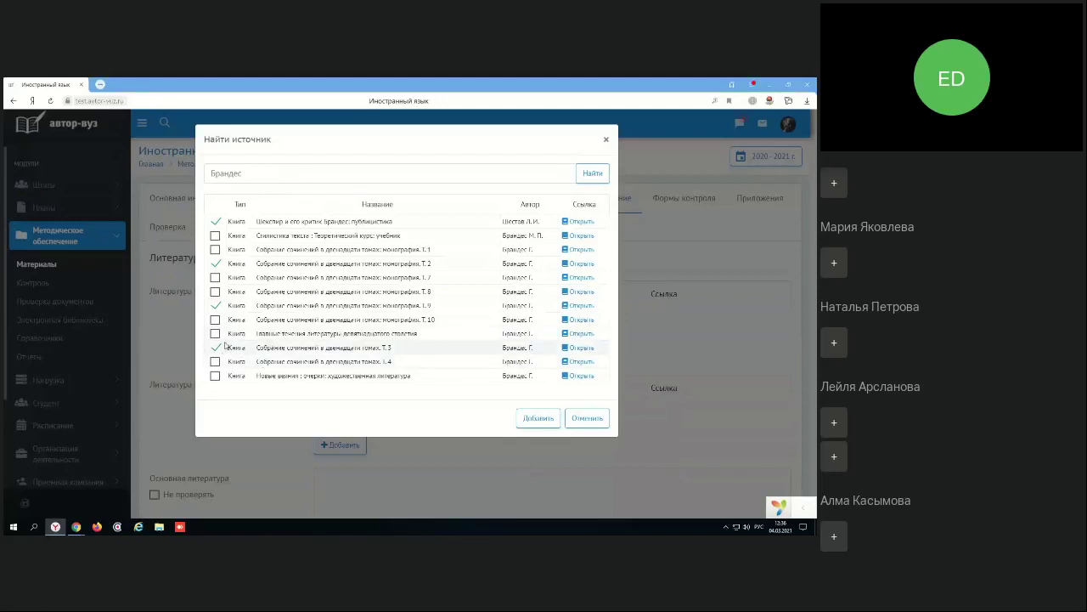
{"action": "left_click", "coordinate": [539, 424]}
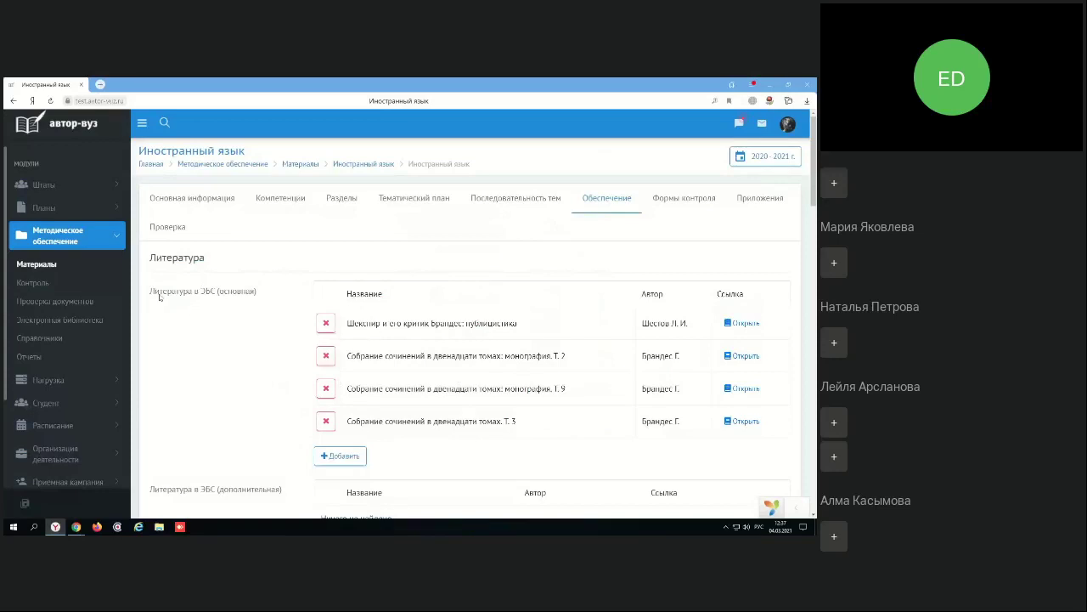
Look over the main ЭБС literature list and the section for adding supplementary ЭБС literature
{"action": "left_click_drag", "start_coordinate": [159, 294], "coordinate": [244, 294]}
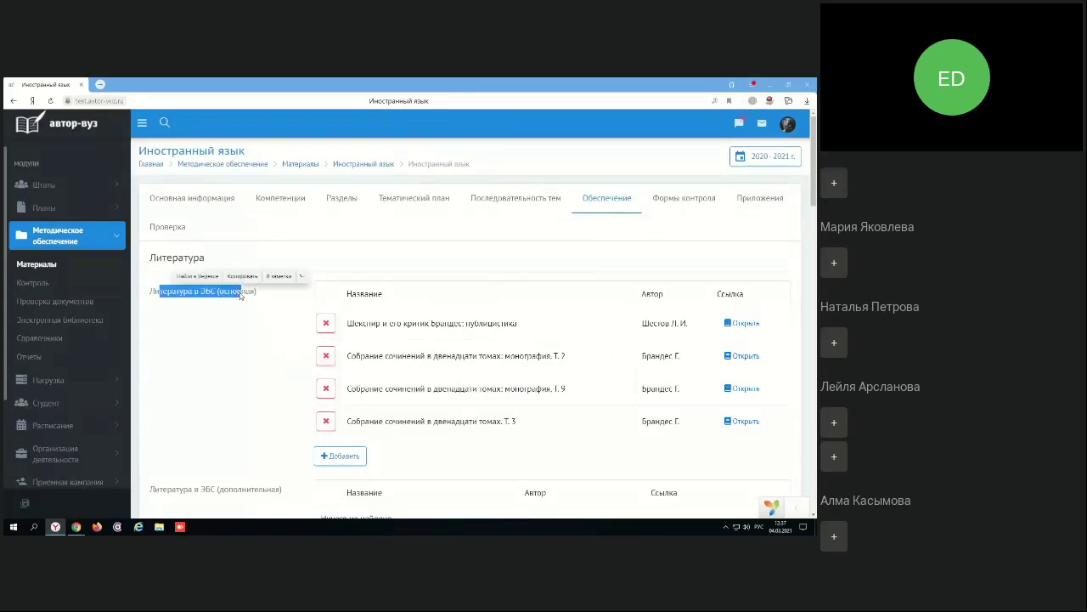
{"action": "scroll", "coordinate": [245, 317], "scroll_direction": "down", "scroll_amount": 2}
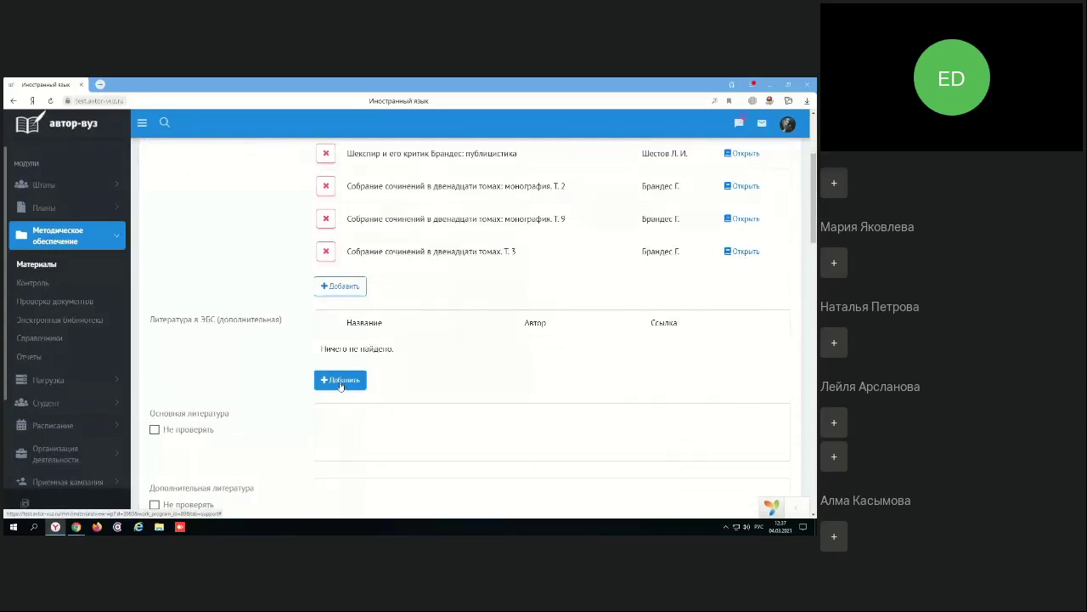
{"action": "scroll", "coordinate": [230, 327], "scroll_direction": "up", "scroll_amount": 2}
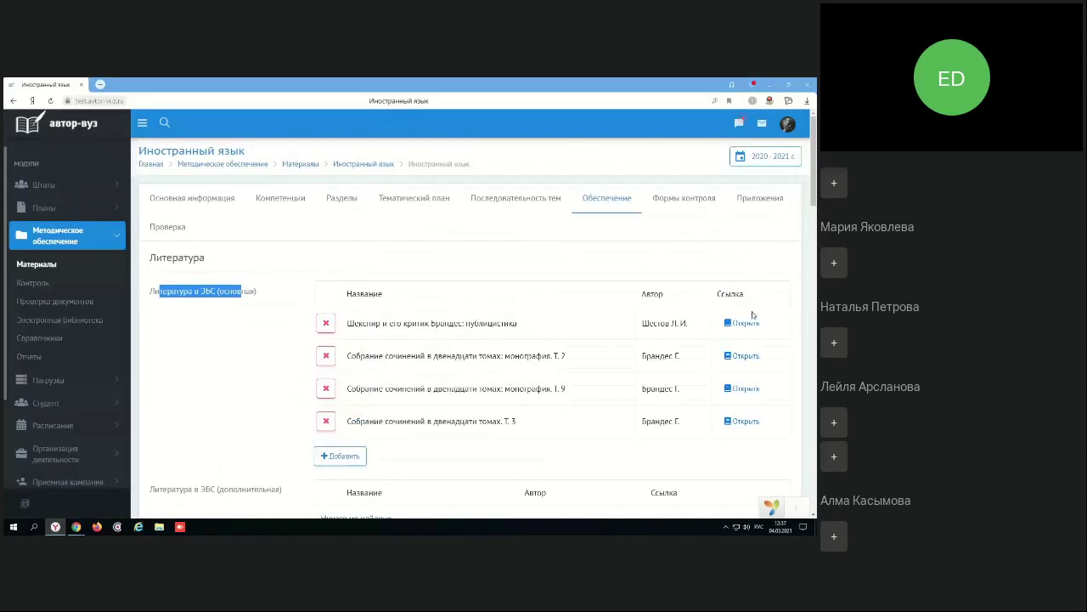
View the work programme's Основная информация, then run its Проверка and read through the check results for field completeness
{"action": "left_click", "coordinate": [209, 201]}
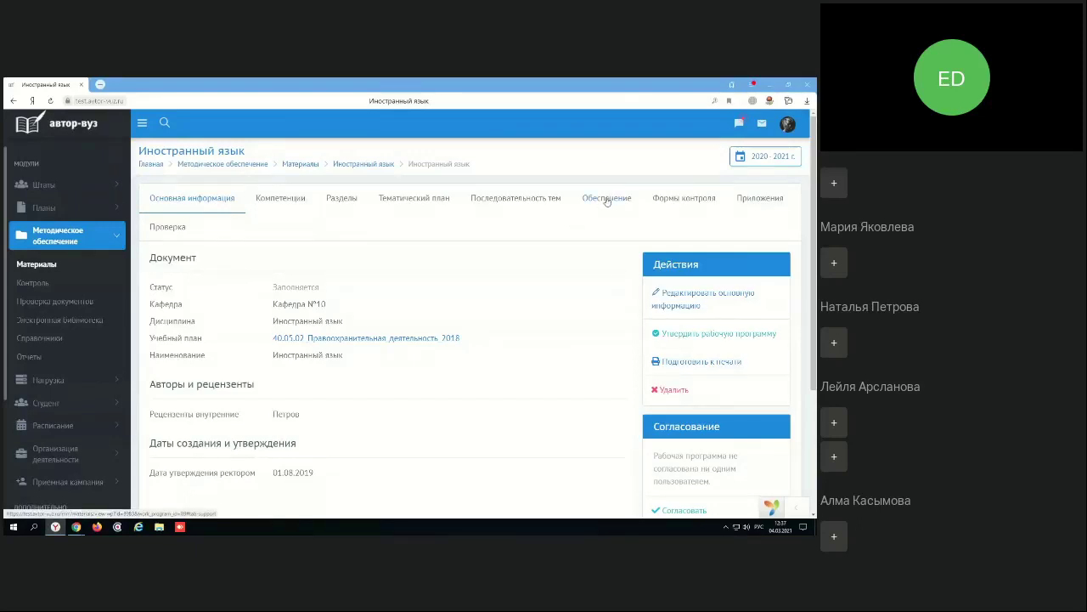
{"action": "left_click", "coordinate": [180, 229]}
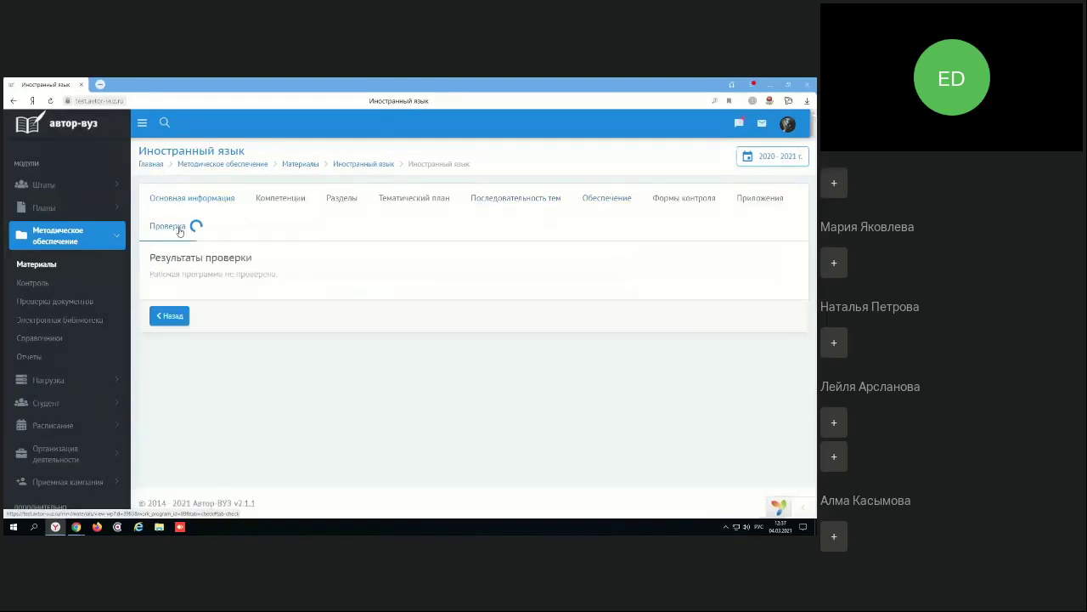
{"action": "scroll", "coordinate": [293, 304], "scroll_direction": "down", "scroll_amount": 5}
{"action": "scroll", "coordinate": [293, 306], "scroll_direction": "down", "scroll_amount": 3}
{"action": "scroll", "coordinate": [295, 299], "scroll_direction": "up", "scroll_amount": 10}
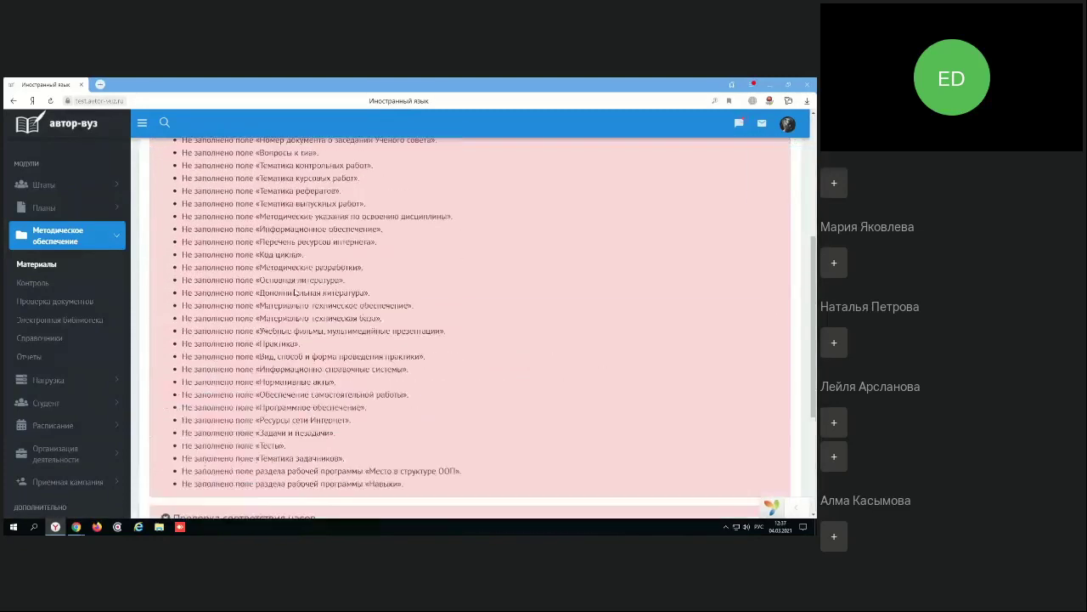
{"action": "scroll", "coordinate": [295, 293], "scroll_direction": "down", "scroll_amount": 5}
{"action": "scroll", "coordinate": [296, 294], "scroll_direction": "up", "scroll_amount": 5}
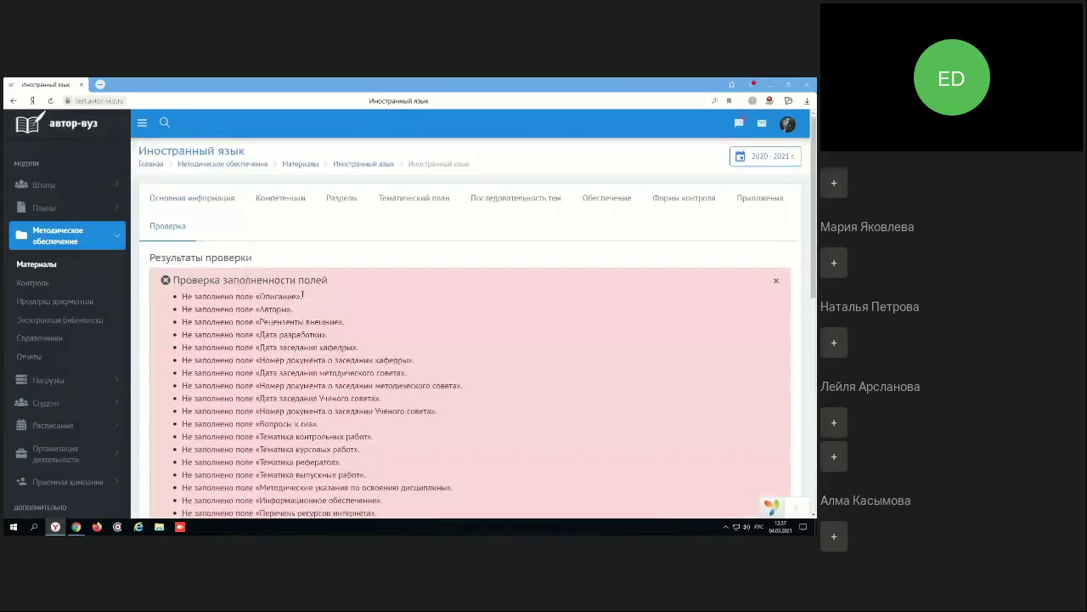
{"action": "left_click_drag", "start_coordinate": [184, 257], "coordinate": [245, 258]}
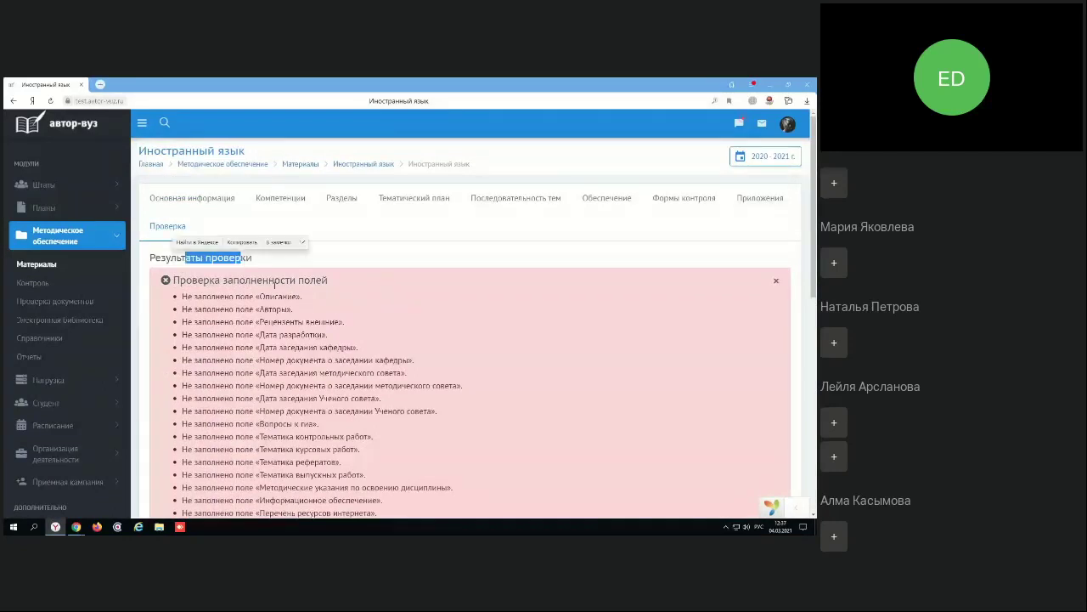
Revisit the literature in Обеспечение and return to the work programme's Основная информация
{"action": "left_click", "coordinate": [601, 198]}
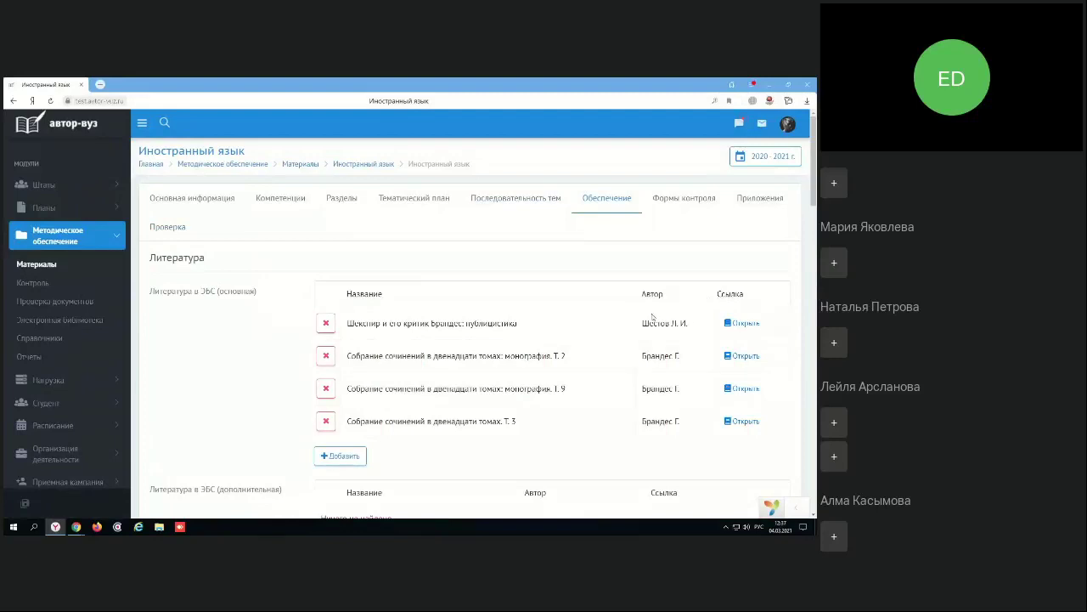
{"action": "left_click", "coordinate": [199, 203]}
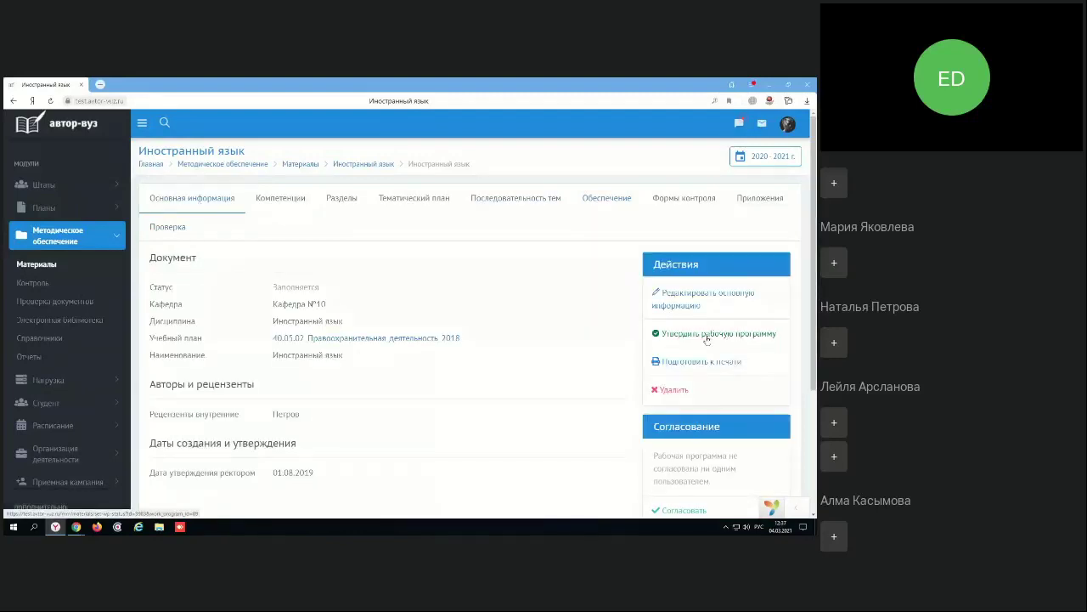
Check the ЭБС link of "Шекспир и его критик Брандес: публицистика" from Обеспечение, then return to the work programme's Основная информация
{"action": "left_click", "coordinate": [612, 200]}
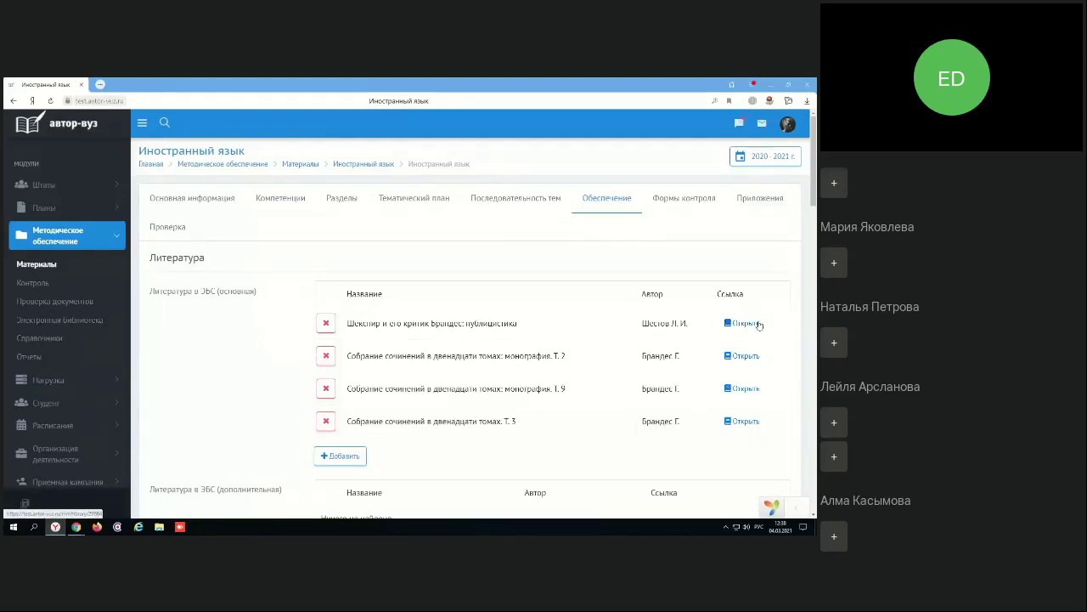
{"action": "middle_click", "coordinate": [751, 325]}
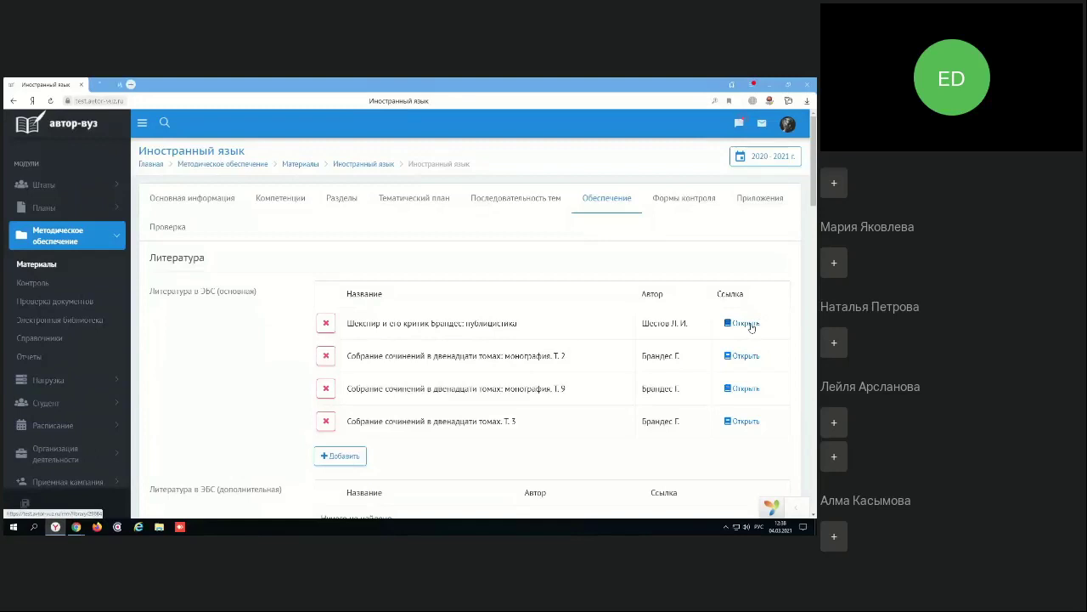
{"action": "left_click", "coordinate": [127, 88]}
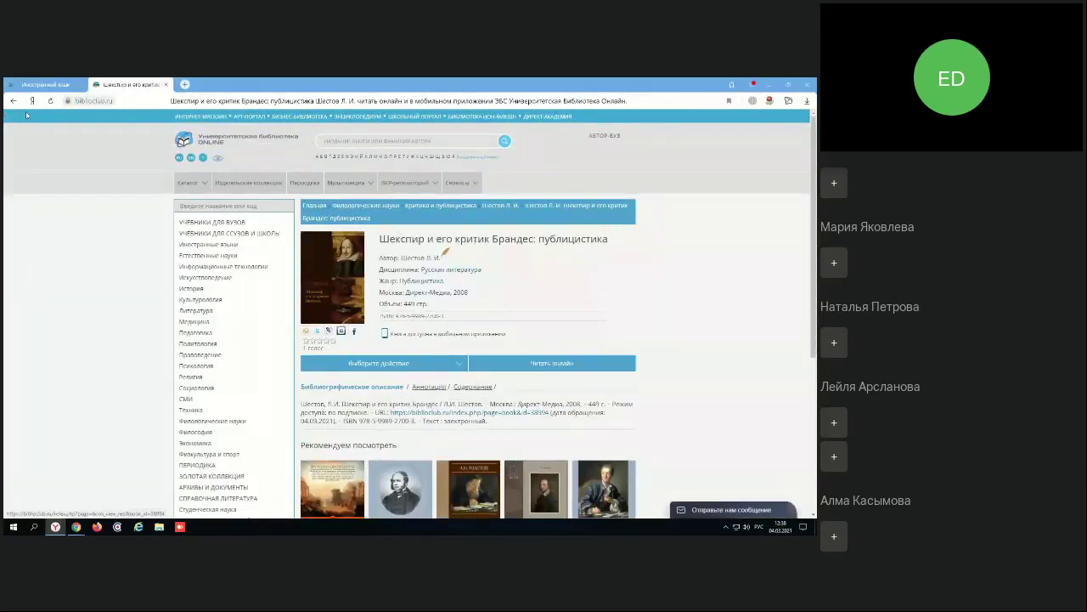
{"action": "left_click", "coordinate": [167, 84]}
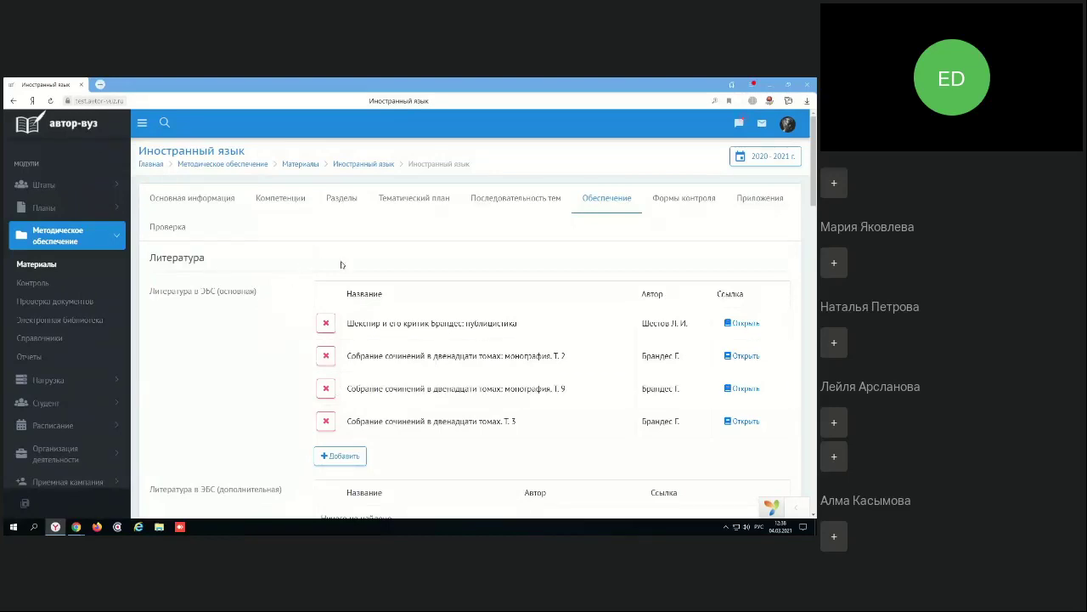
{"action": "left_click", "coordinate": [196, 205]}
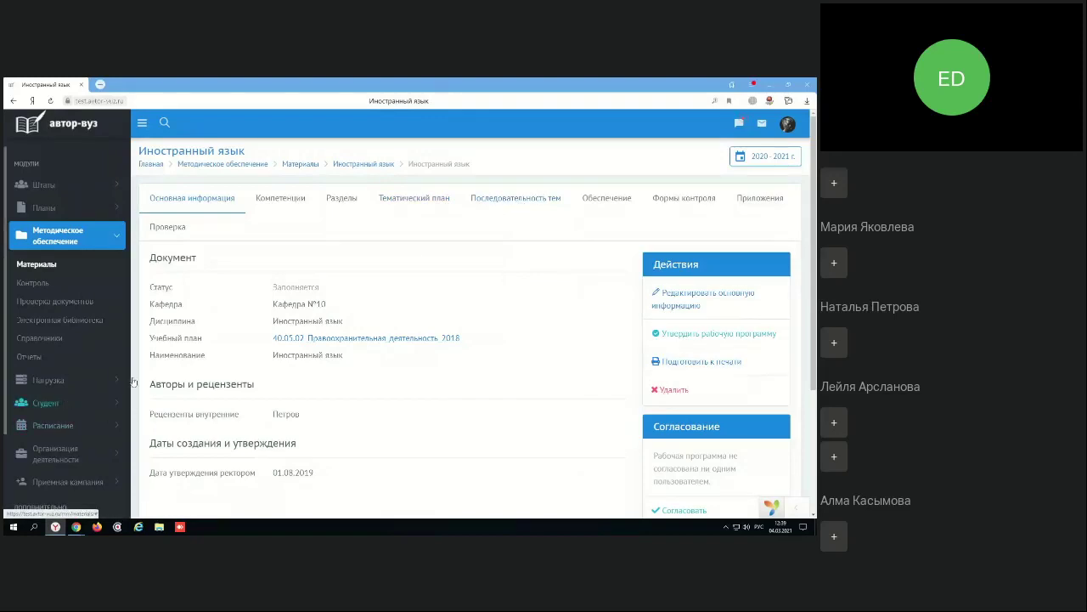
Open the Электронный журнал of group Р17И, under Тестовая образовательная организация, Факультет 1, 2 курс
{"action": "left_click", "coordinate": [40, 402]}
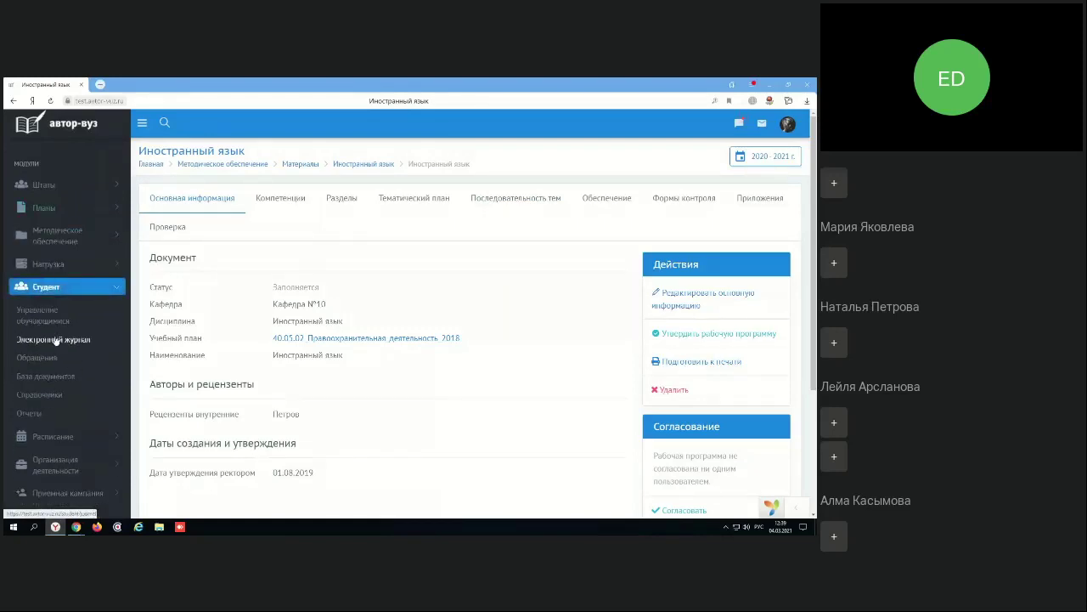
{"action": "left_click", "coordinate": [53, 340]}
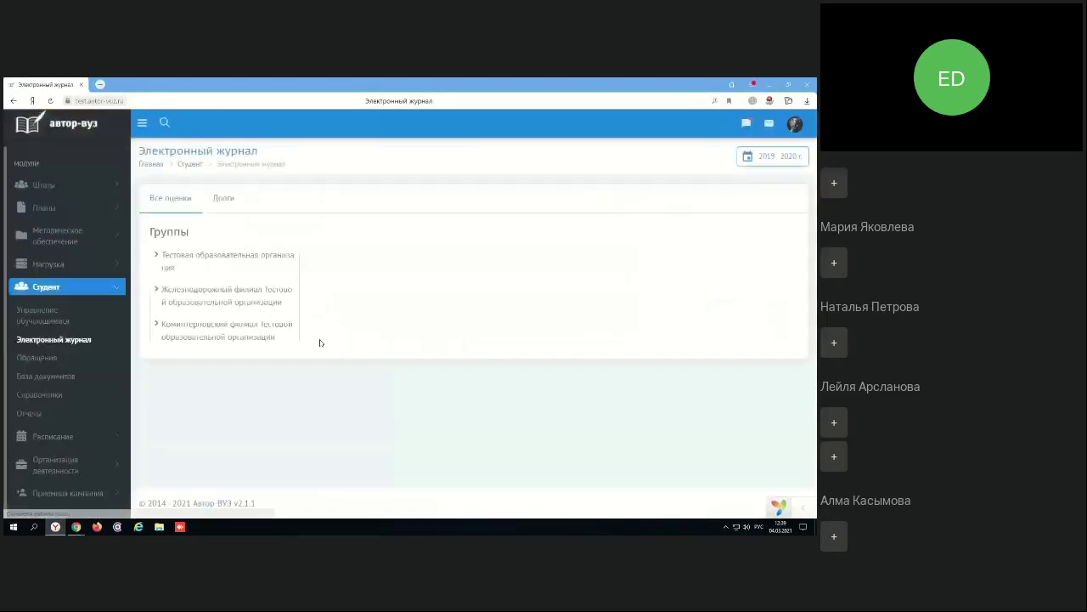
{"action": "left_click", "coordinate": [227, 262]}
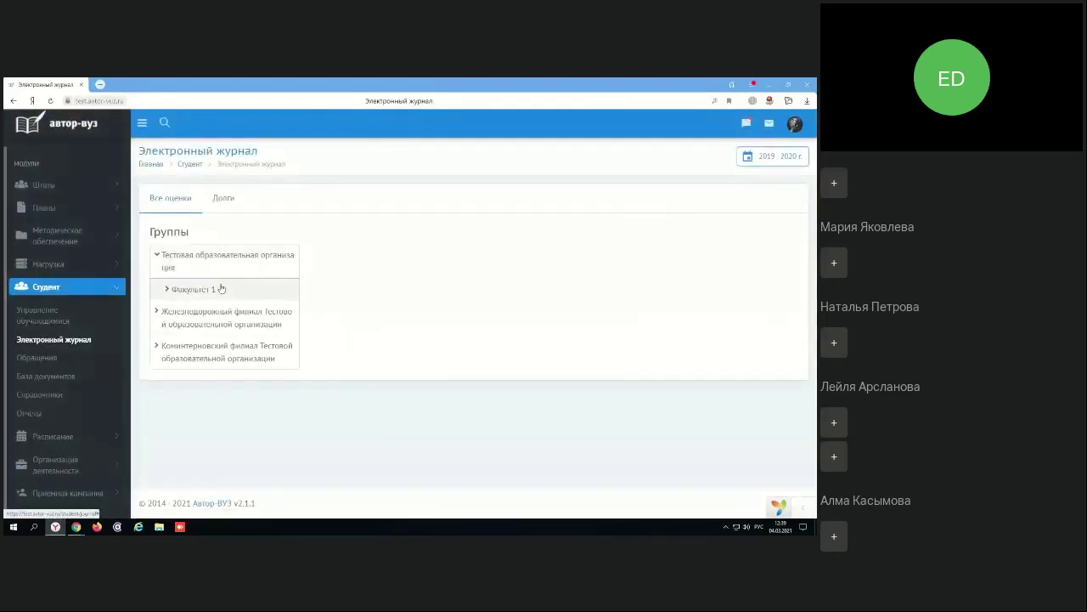
{"action": "left_click", "coordinate": [221, 289]}
{"action": "left_click", "coordinate": [192, 334]}
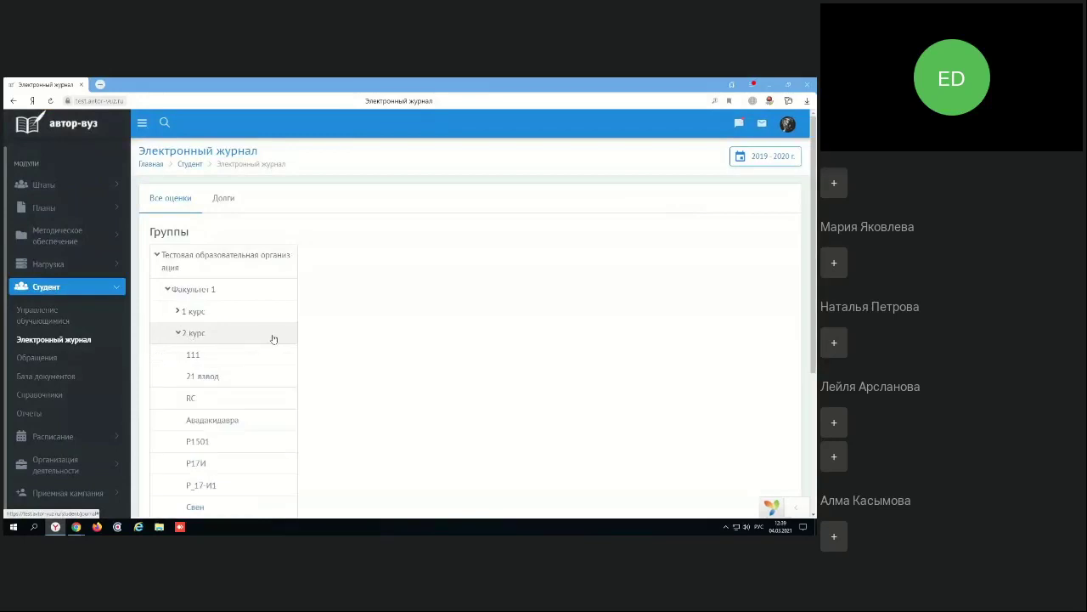
{"action": "scroll", "coordinate": [204, 374], "scroll_direction": "down", "scroll_amount": 2}
{"action": "left_click", "coordinate": [209, 377]}
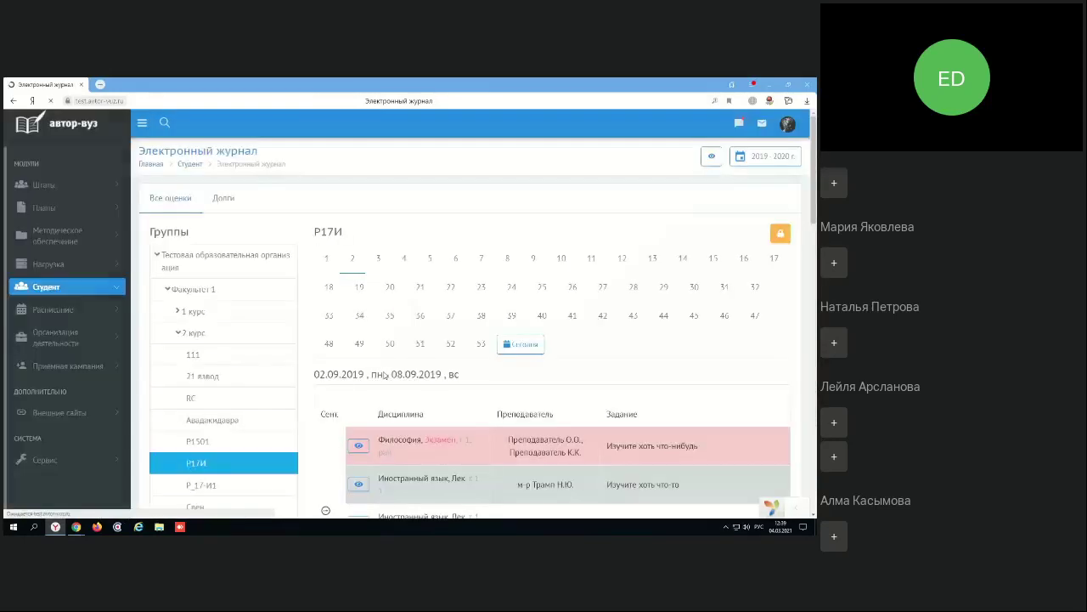
Look through group Р17И's journal for the week 02.09.2019–08.09.2019, examining its lessons, teachers and assignments
{"action": "scroll", "coordinate": [378, 374], "scroll_direction": "down", "scroll_amount": 4}
{"action": "scroll", "coordinate": [378, 374], "scroll_direction": "up", "scroll_amount": 4}
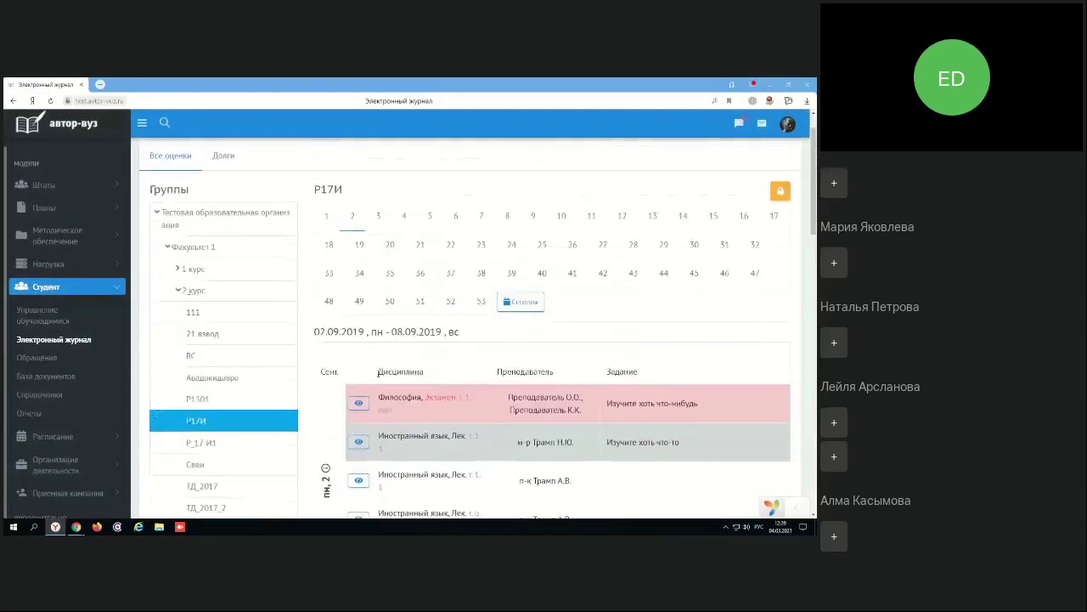
{"action": "scroll", "coordinate": [493, 414], "scroll_direction": "down", "scroll_amount": 2}
{"action": "scroll", "coordinate": [485, 414], "scroll_direction": "down", "scroll_amount": 2}
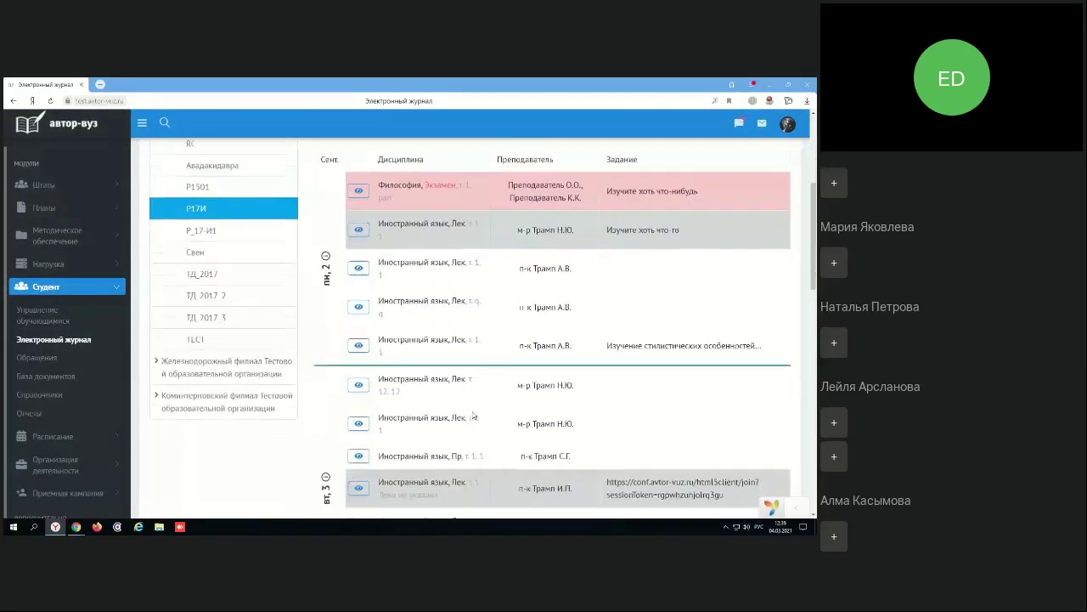
{"action": "scroll", "coordinate": [472, 414], "scroll_direction": "up", "scroll_amount": 4}
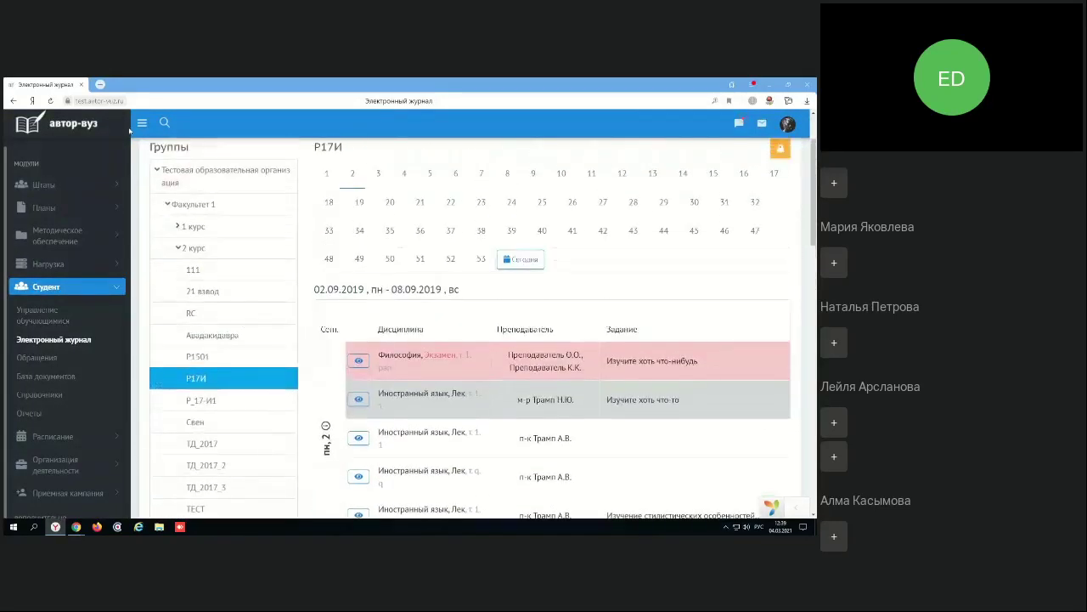
{"action": "left_click", "coordinate": [138, 124]}
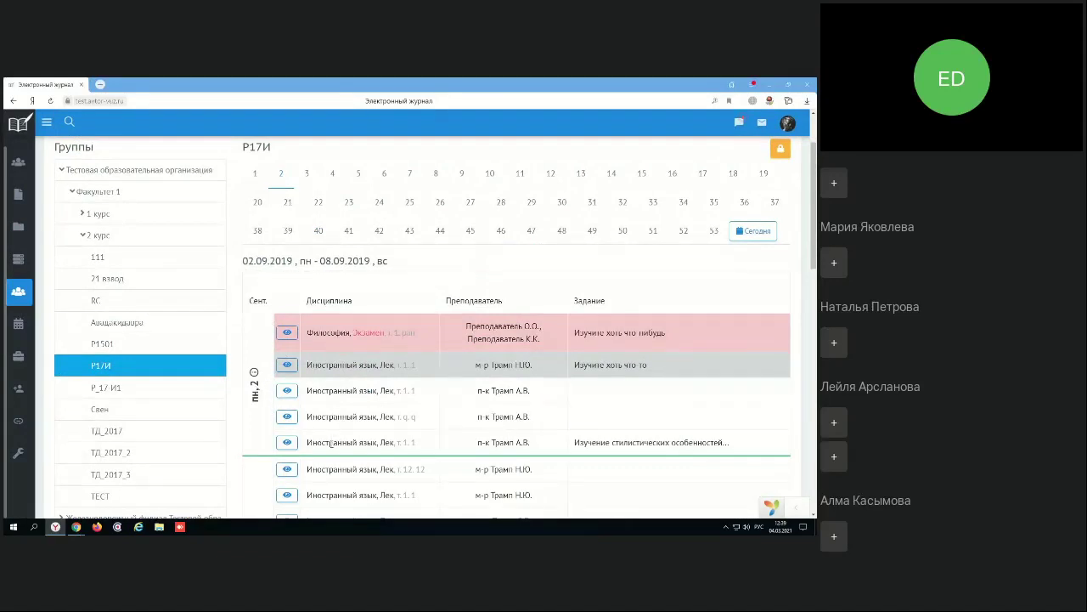
{"action": "scroll", "coordinate": [285, 367], "scroll_direction": "down", "scroll_amount": 3}
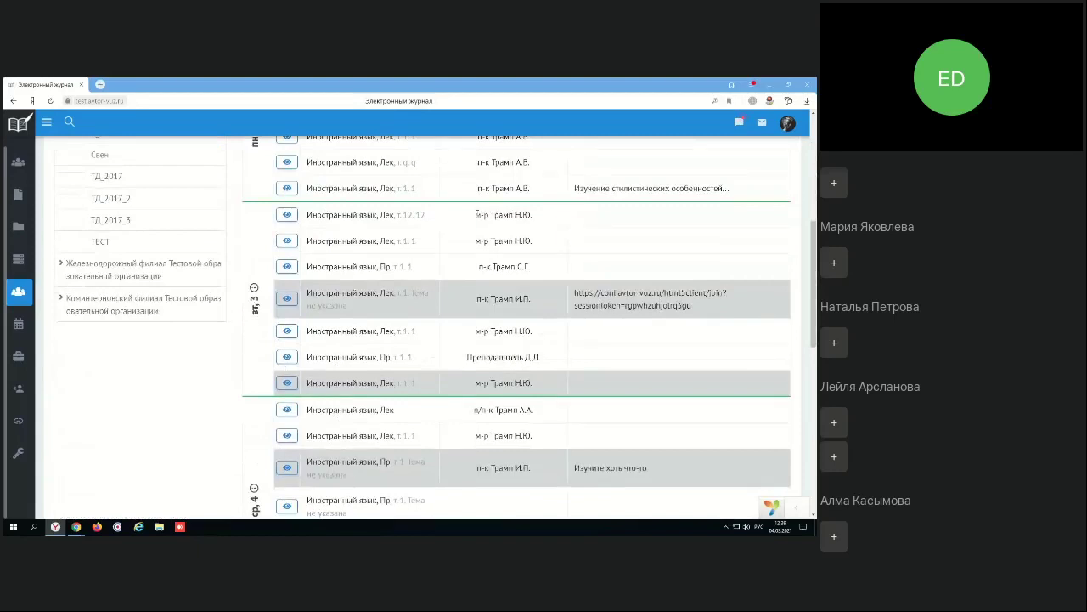
{"action": "scroll", "coordinate": [435, 340], "scroll_direction": "down", "scroll_amount": 8}
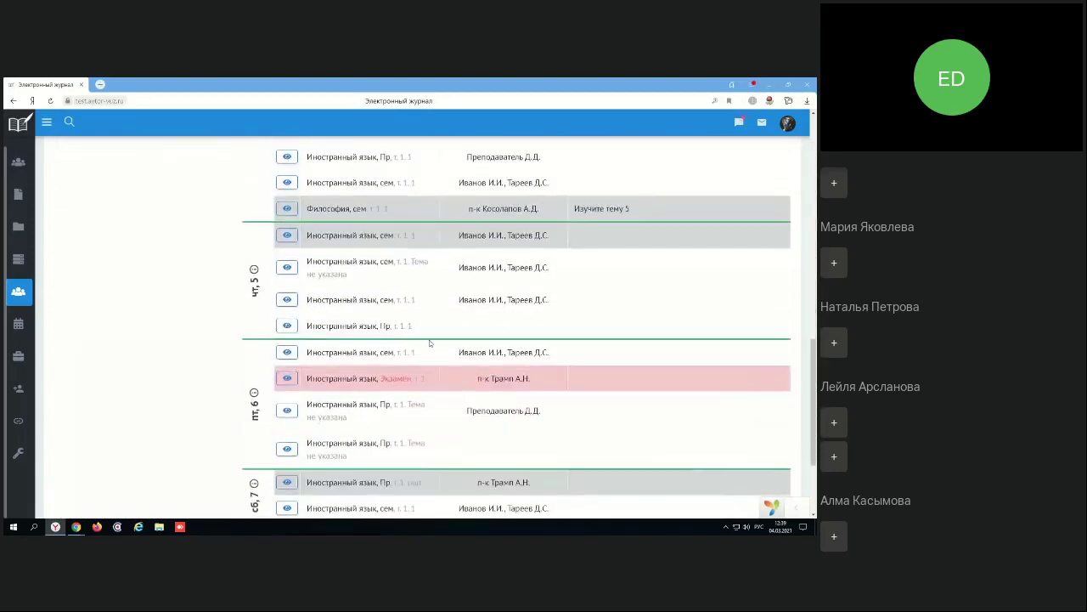
{"action": "scroll", "coordinate": [432, 340], "scroll_direction": "up", "scroll_amount": 15}
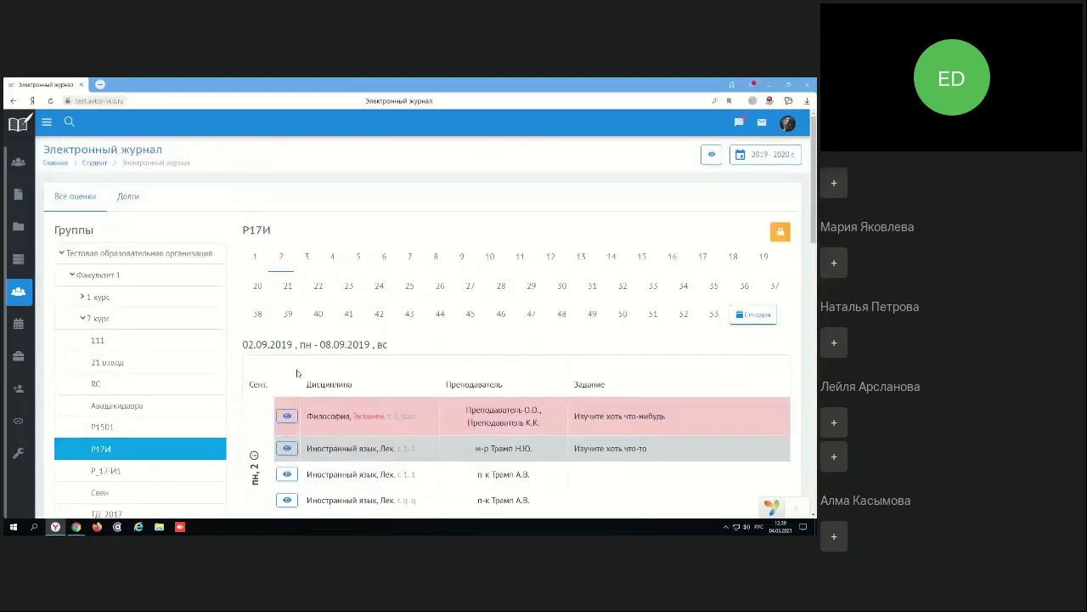
{"action": "scroll", "coordinate": [330, 365], "scroll_direction": "down", "scroll_amount": 1}
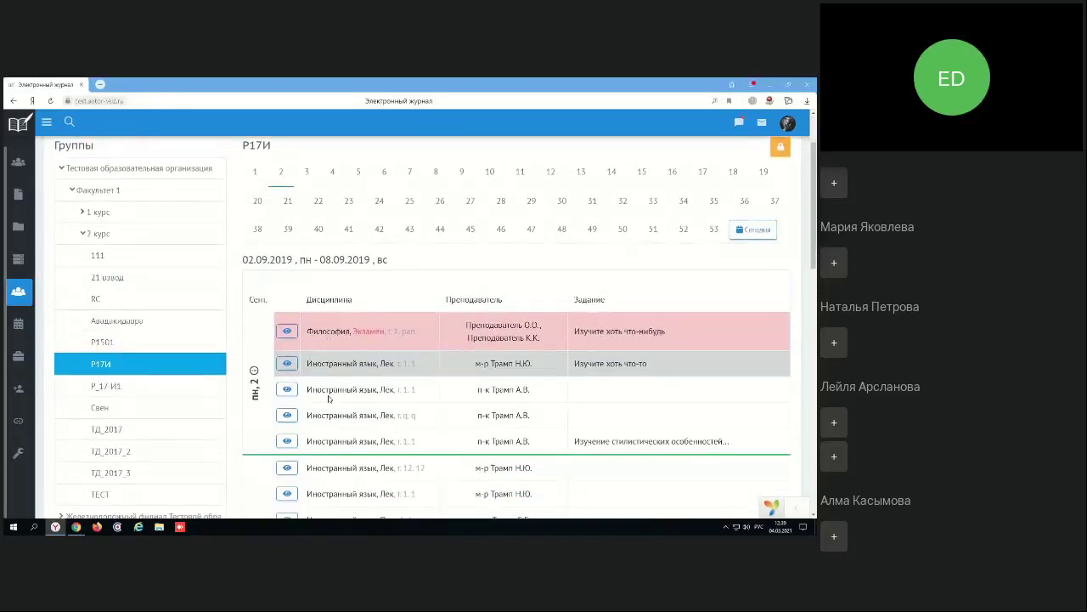
{"action": "scroll", "coordinate": [329, 397], "scroll_direction": "down", "scroll_amount": 10}
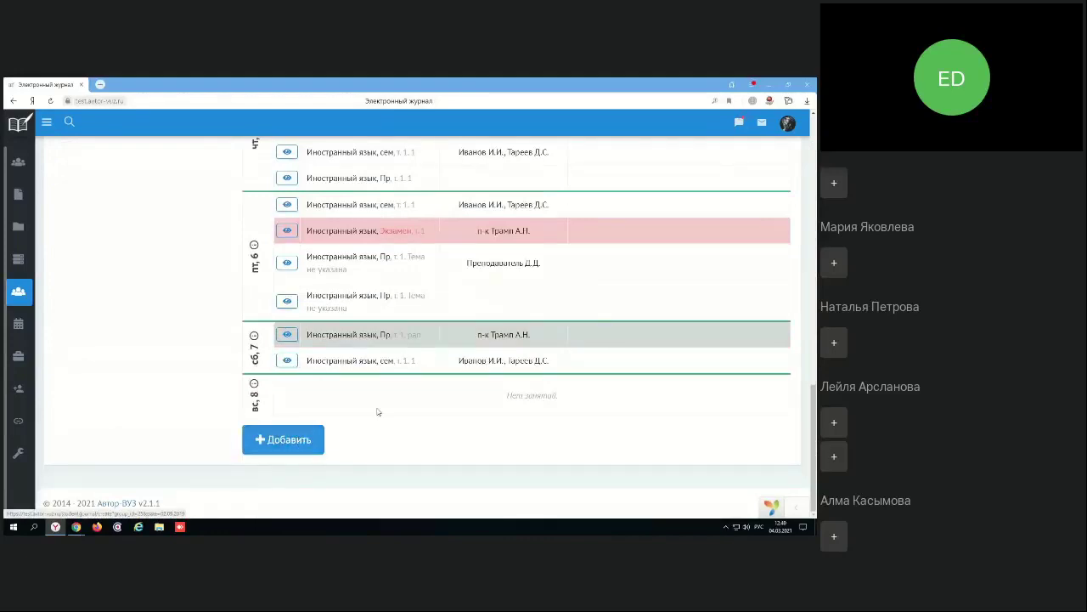
{"action": "scroll", "coordinate": [297, 384], "scroll_direction": "up", "scroll_amount": 1}
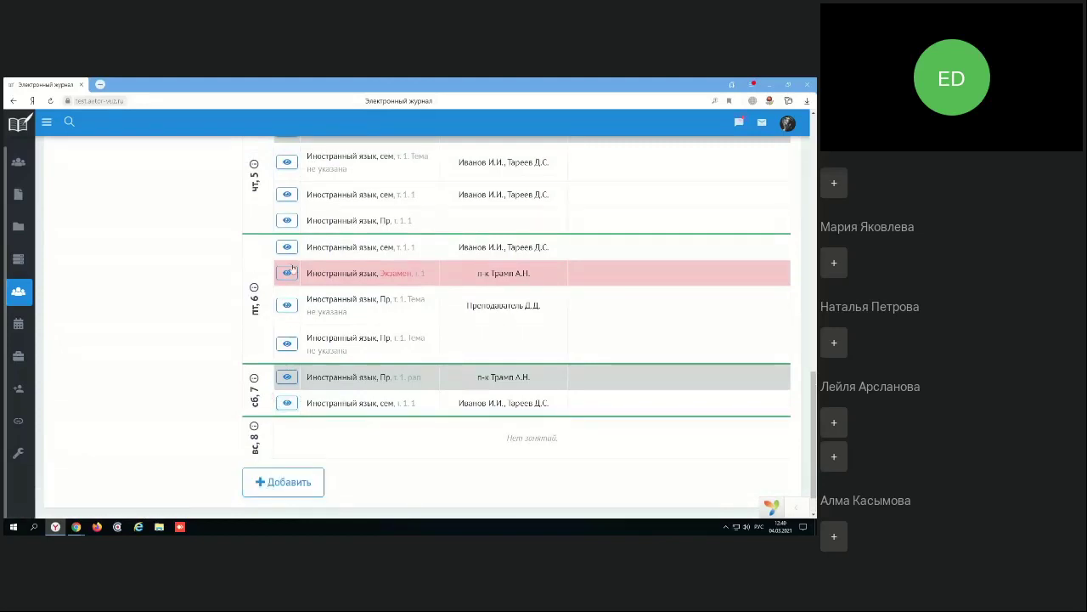
Start adding a lesson for group Р17И dated 07.09.2019, with discipline Ин.яз. and lesson type Лекция
{"action": "left_click", "coordinate": [296, 482]}
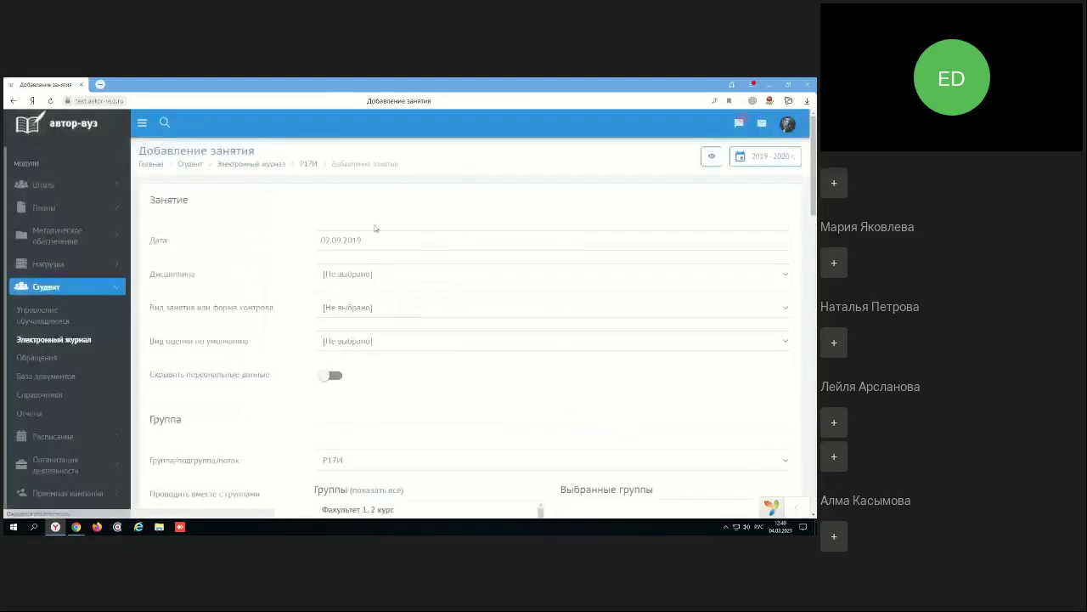
{"action": "left_click", "coordinate": [347, 241]}
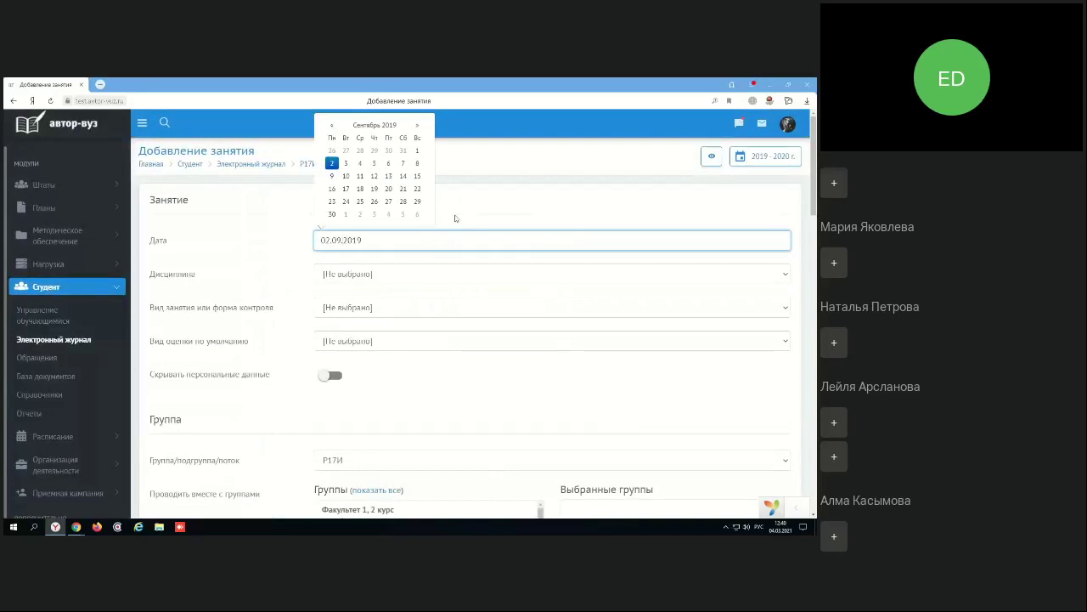
{"action": "left_click", "coordinate": [404, 164]}
{"action": "left_click", "coordinate": [340, 275]}
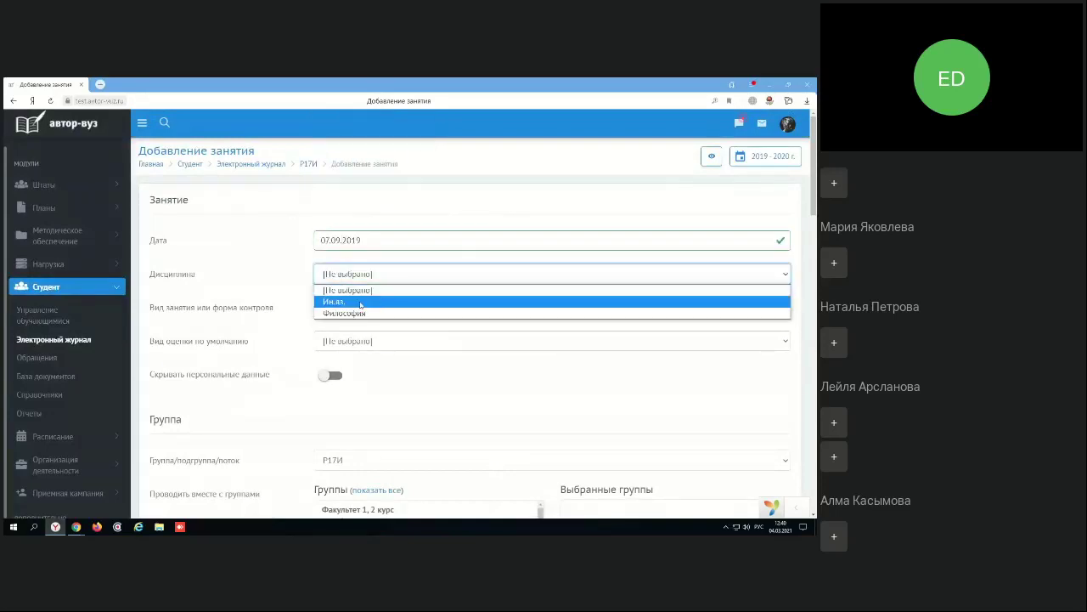
{"action": "left_click", "coordinate": [360, 304]}
{"action": "left_click", "coordinate": [366, 307]}
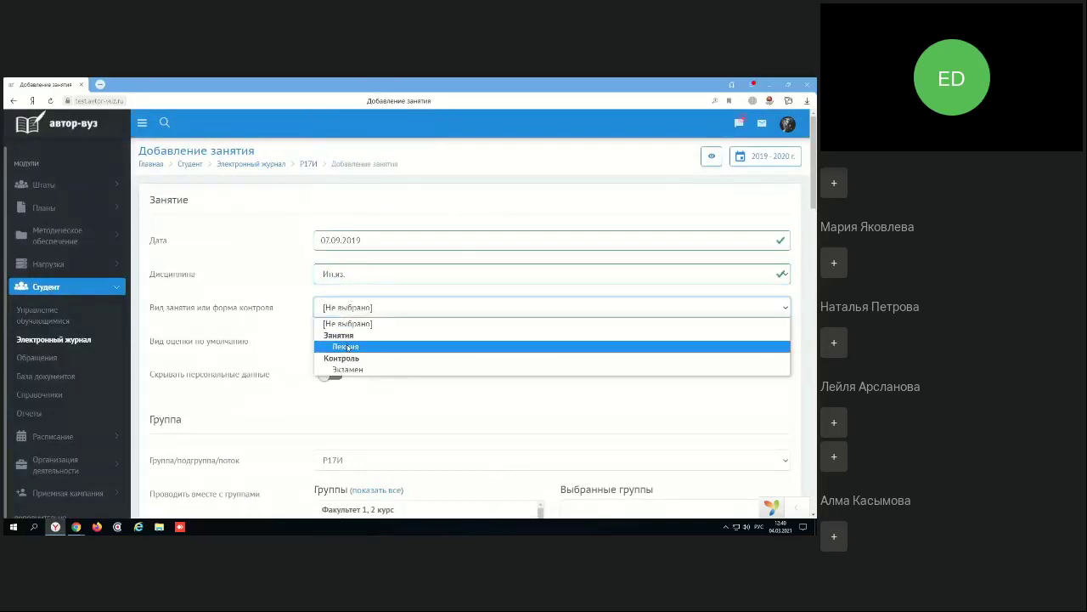
{"action": "left_click", "coordinate": [350, 348]}
Add a Преподаватель entry to the lesson and choose the teacher listed without a rank
{"action": "scroll", "coordinate": [318, 408], "scroll_direction": "down", "scroll_amount": 5}
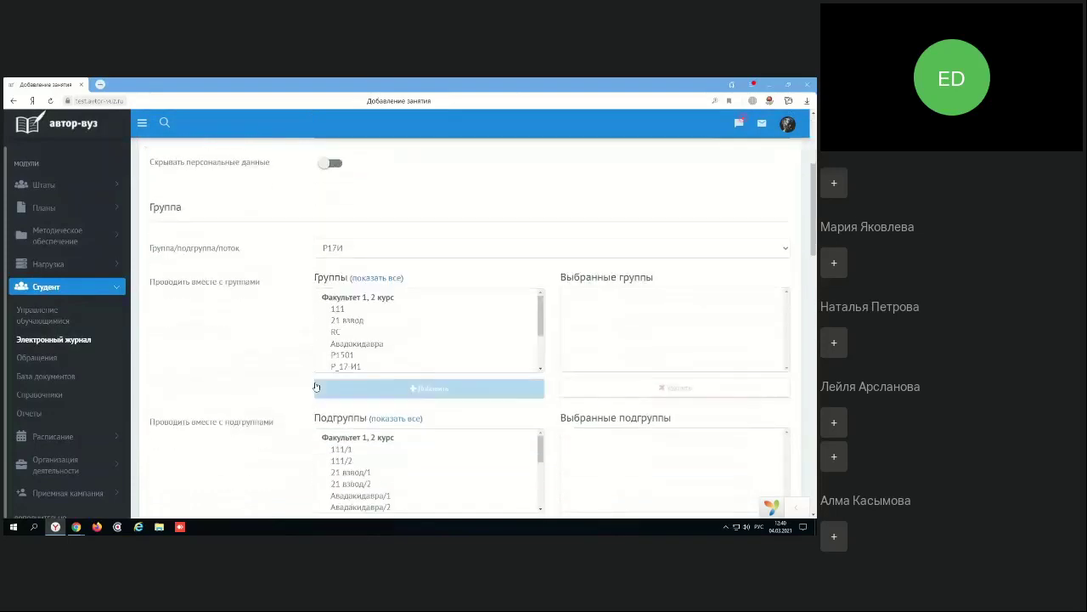
{"action": "scroll", "coordinate": [307, 280], "scroll_direction": "up", "scroll_amount": 3}
{"action": "scroll", "coordinate": [252, 319], "scroll_direction": "down", "scroll_amount": 2}
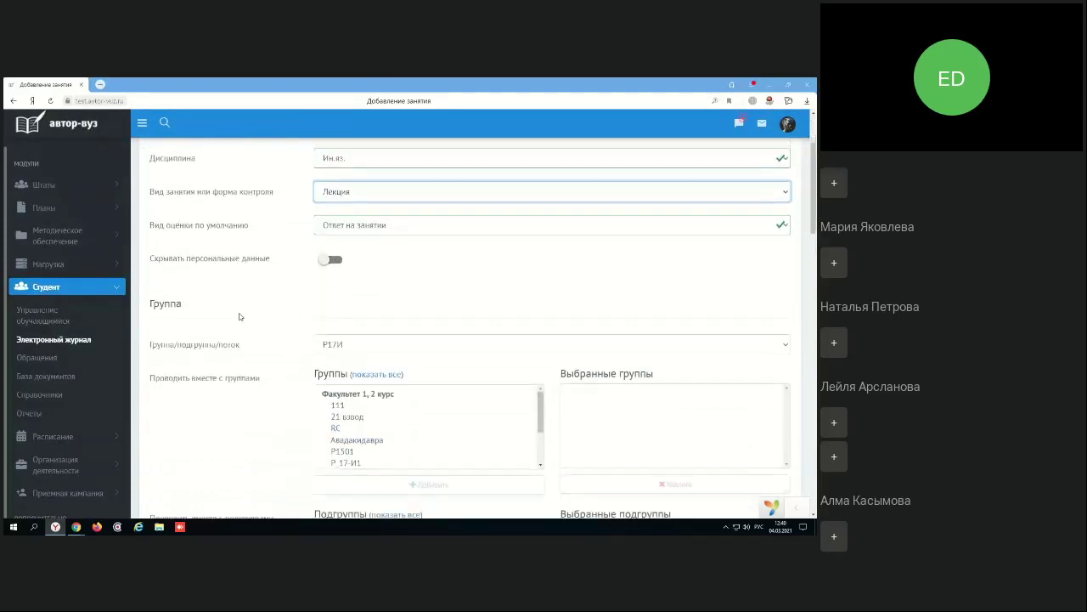
{"action": "scroll", "coordinate": [325, 296], "scroll_direction": "down", "scroll_amount": 2}
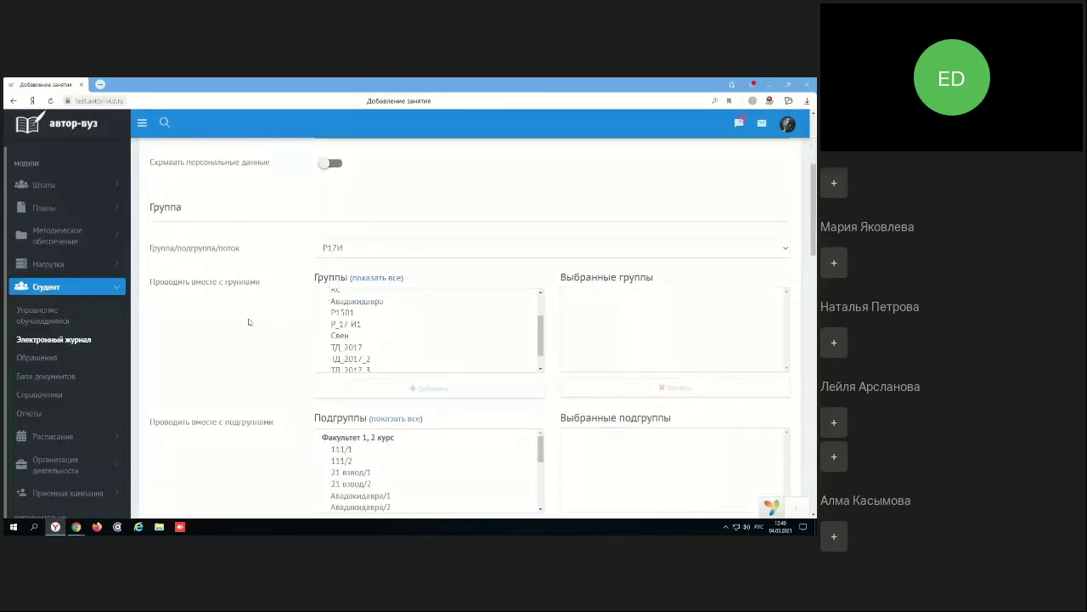
{"action": "scroll", "coordinate": [247, 324], "scroll_direction": "down", "scroll_amount": 3}
{"action": "scroll", "coordinate": [247, 323], "scroll_direction": "down", "scroll_amount": 1}
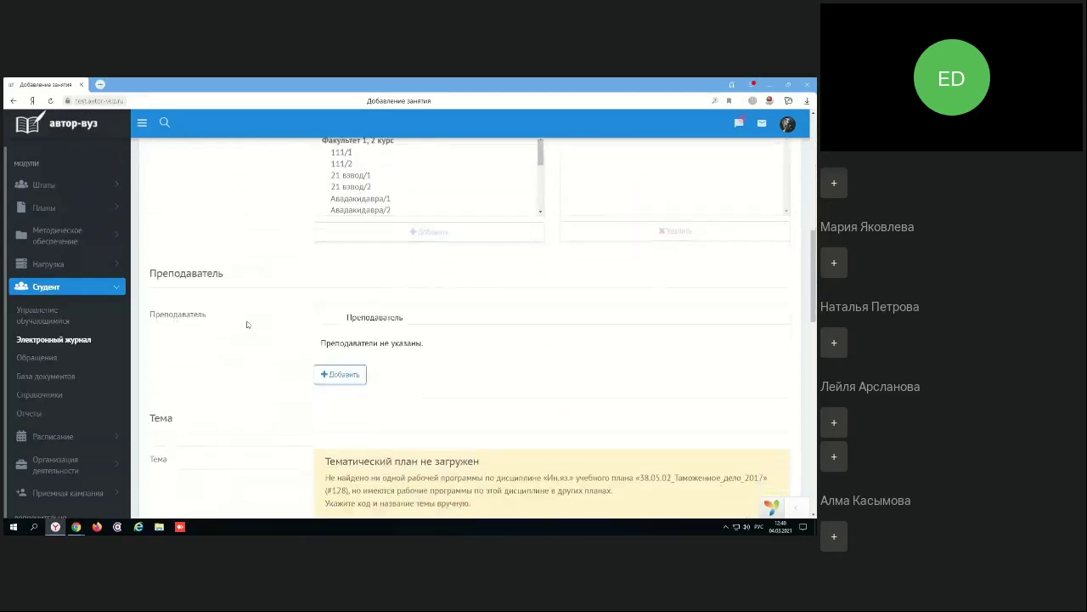
{"action": "left_click", "coordinate": [337, 381]}
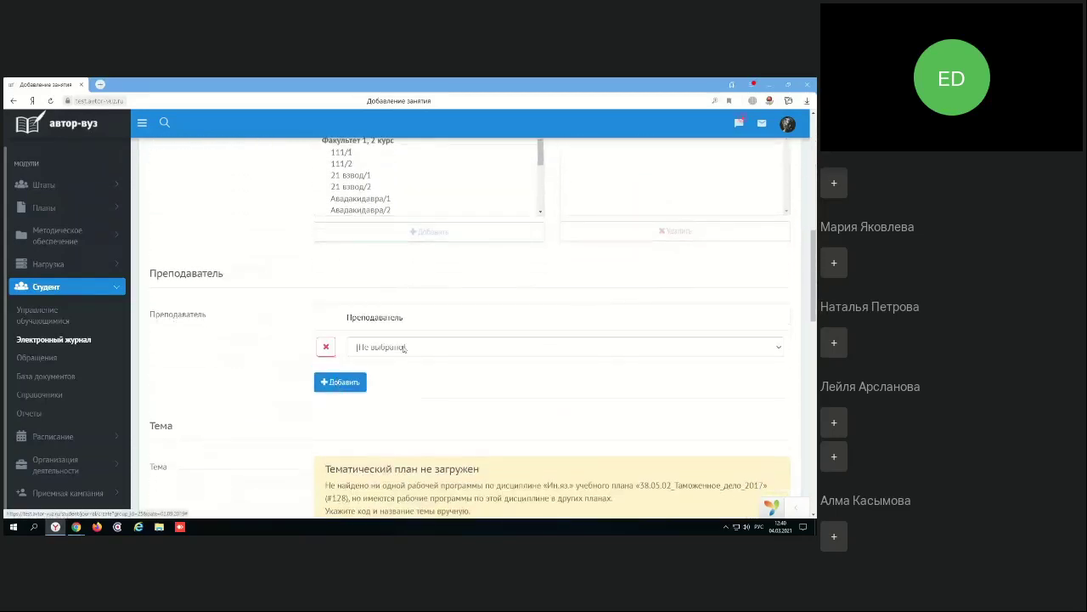
{"action": "left_click", "coordinate": [361, 348]}
{"action": "left_click", "coordinate": [335, 417]}
{"action": "scroll", "coordinate": [335, 416], "scroll_direction": "down", "scroll_amount": 3}
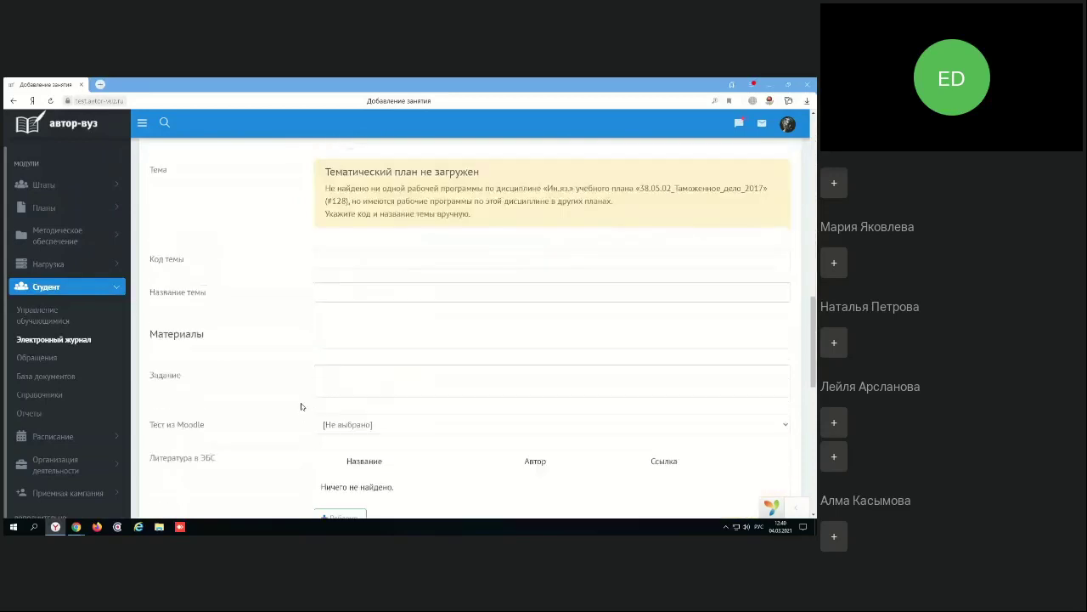
{"action": "scroll", "coordinate": [303, 405], "scroll_direction": "up", "scroll_amount": 2}
{"action": "left_click", "coordinate": [388, 219]}
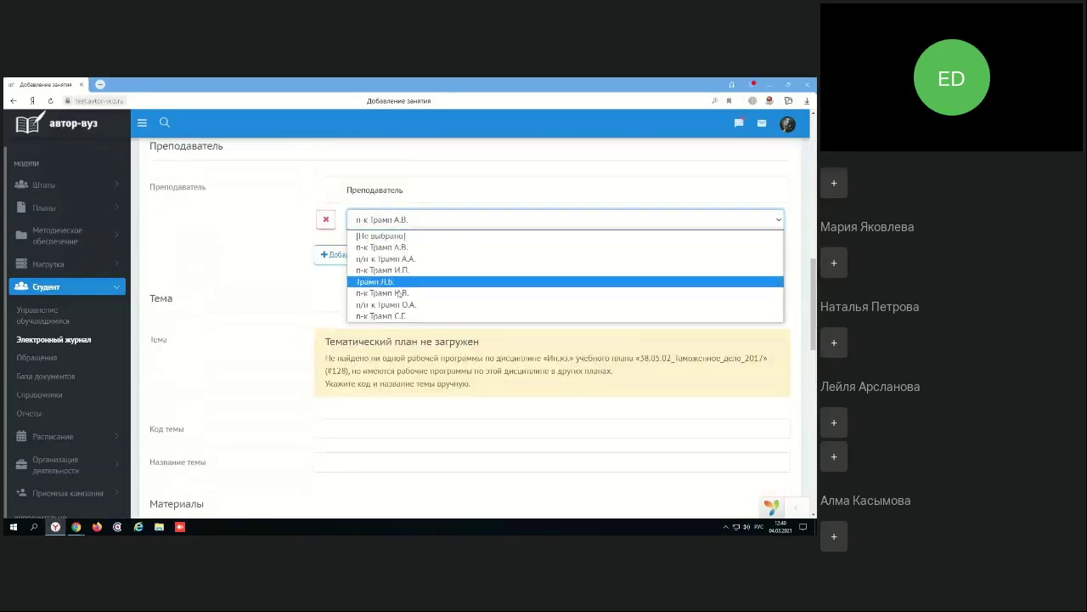
{"action": "left_click", "coordinate": [383, 287]}
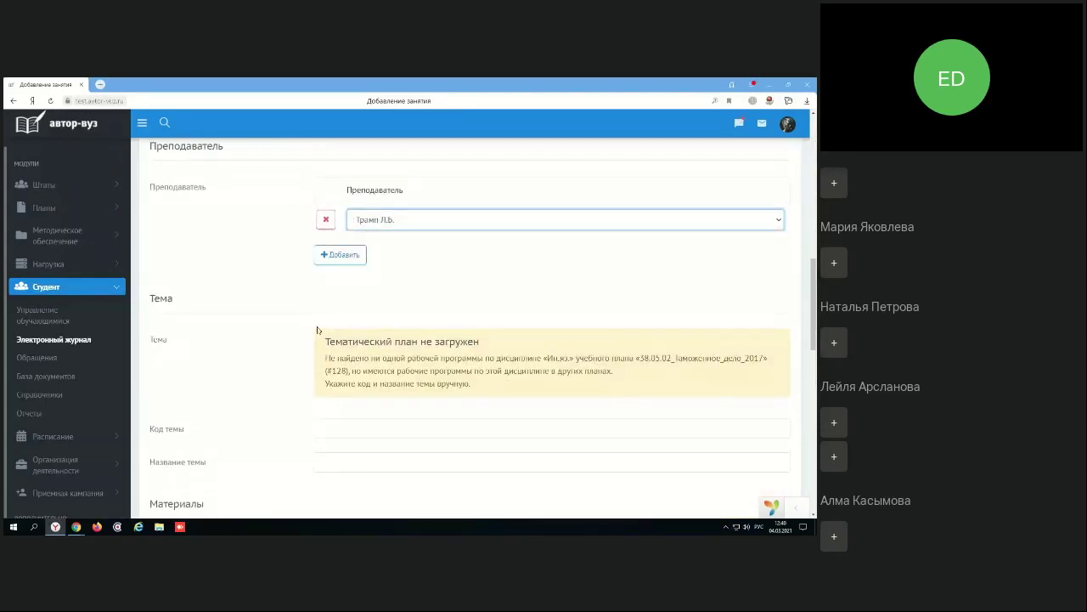
Set both the lesson's Код темы and Название темы to 1
{"action": "scroll", "coordinate": [296, 317], "scroll_direction": "down", "scroll_amount": 1}
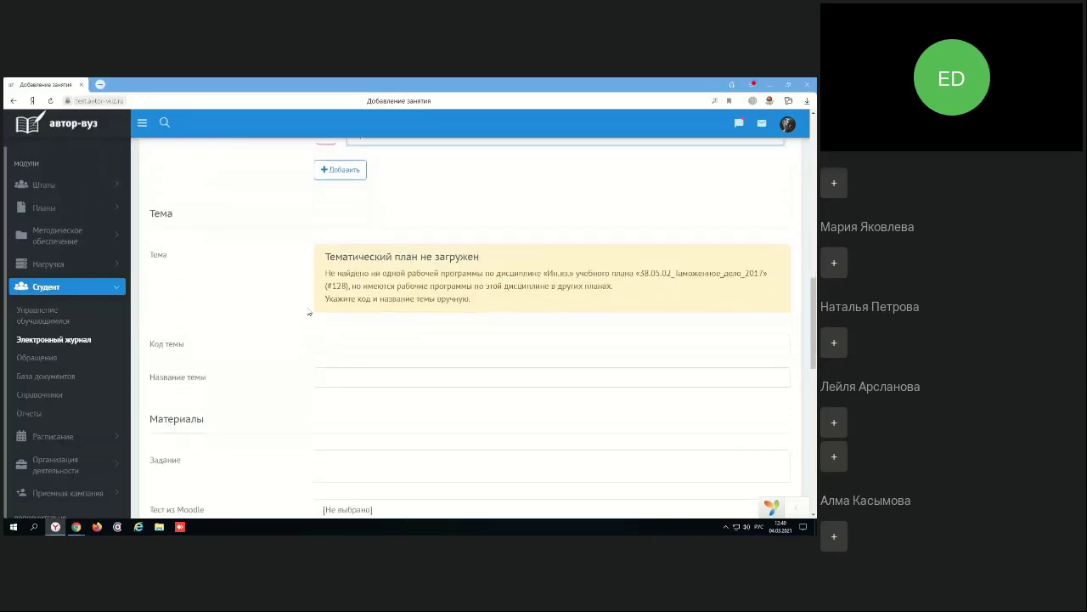
{"action": "left_click", "coordinate": [315, 344]}
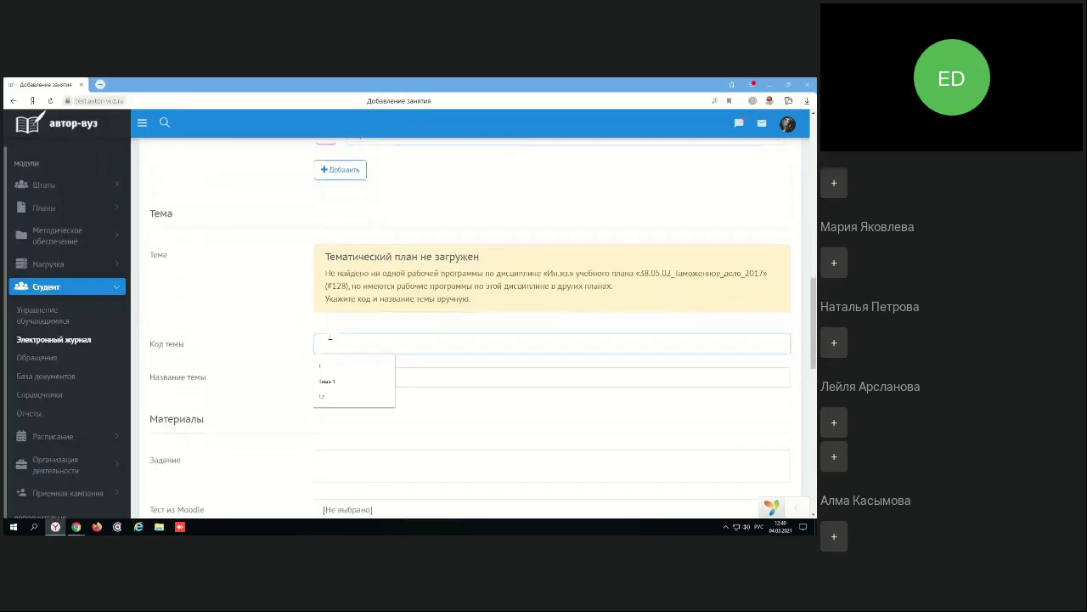
{"action": "left_click", "coordinate": [326, 370]}
{"action": "left_click", "coordinate": [327, 375]}
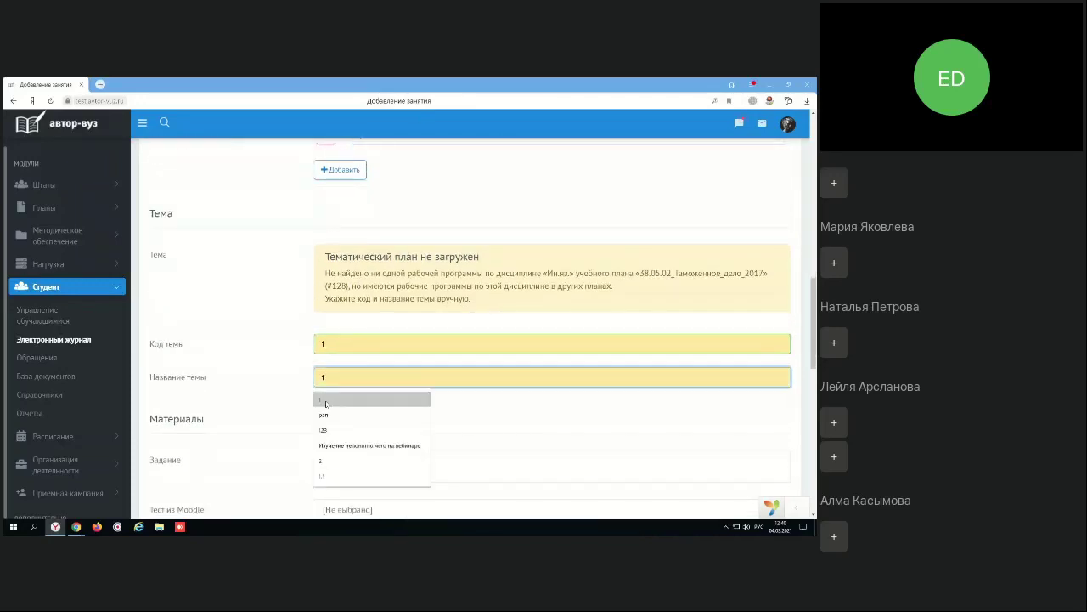
{"action": "left_click", "coordinate": [321, 400]}
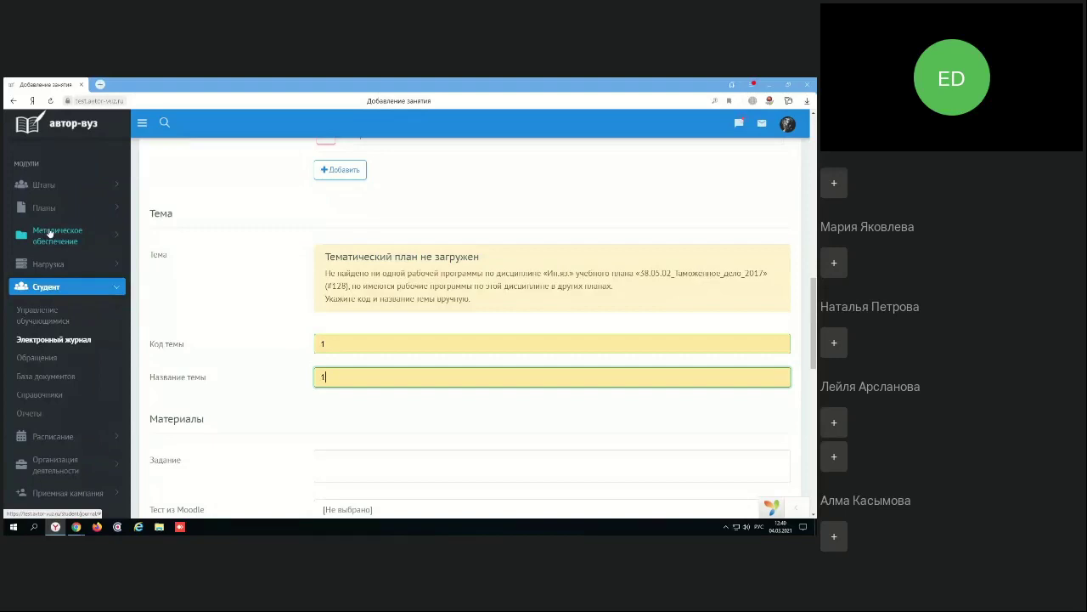
Enter the lesson's Задание as two lines: "Изучите тему №1" and "Изучите хоть что-то"
{"action": "scroll", "coordinate": [212, 433], "scroll_direction": "down", "scroll_amount": 2}
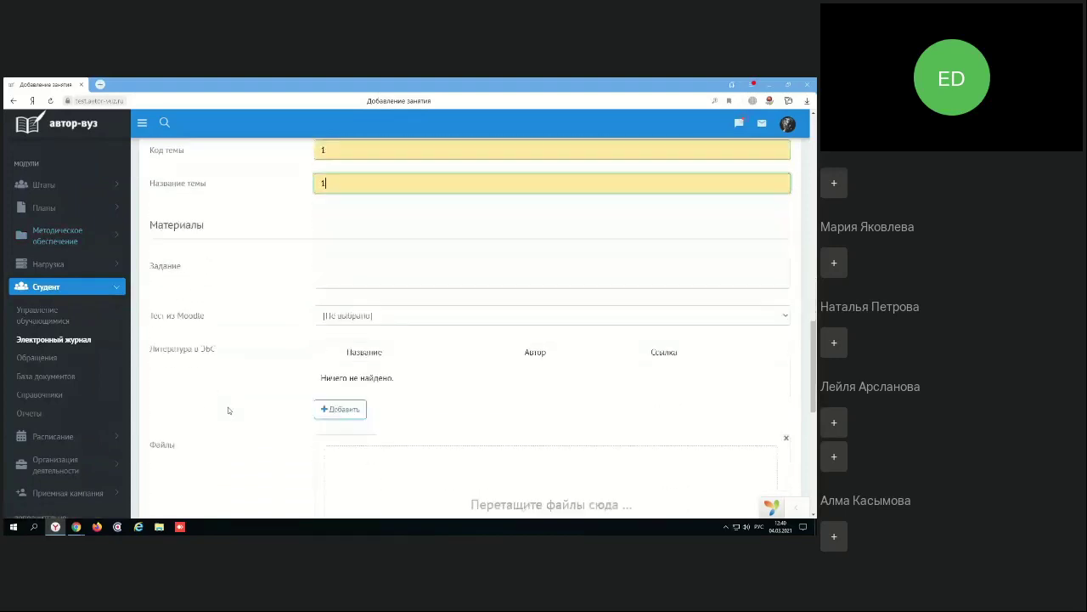
{"action": "scroll", "coordinate": [228, 411], "scroll_direction": "down", "scroll_amount": 1}
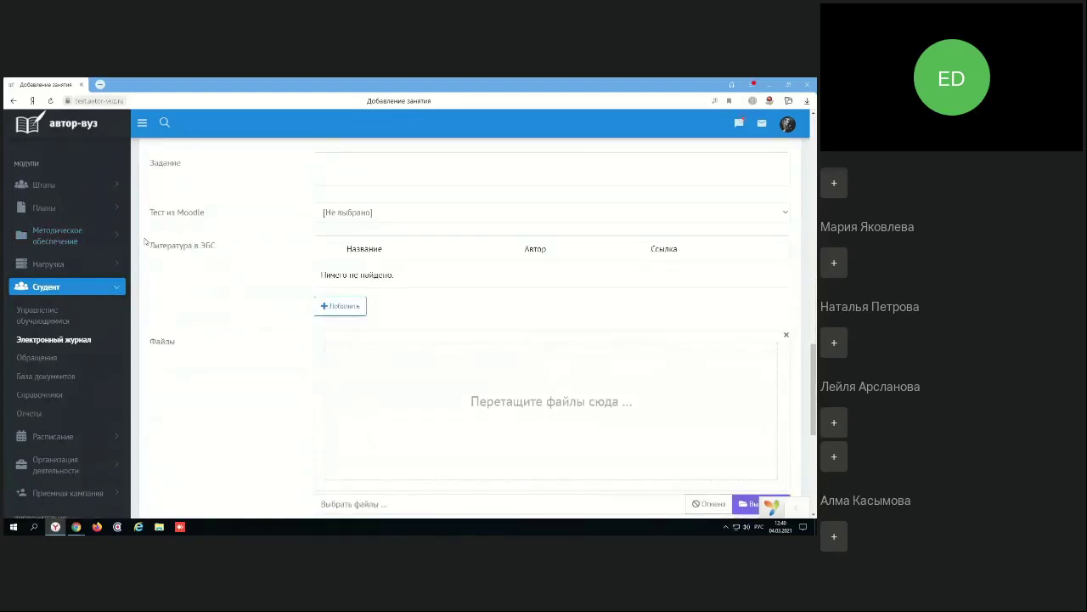
{"action": "left_click_drag", "start_coordinate": [154, 248], "coordinate": [218, 252]}
{"action": "scroll", "coordinate": [218, 251], "scroll_direction": "up", "scroll_amount": 1}
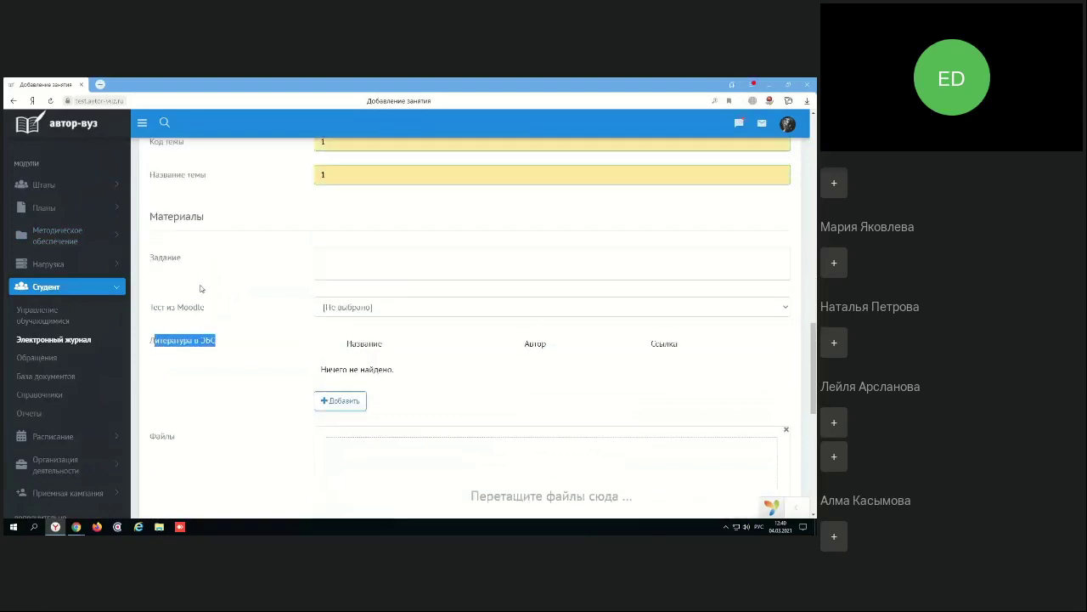
{"action": "left_click", "coordinate": [349, 289]}
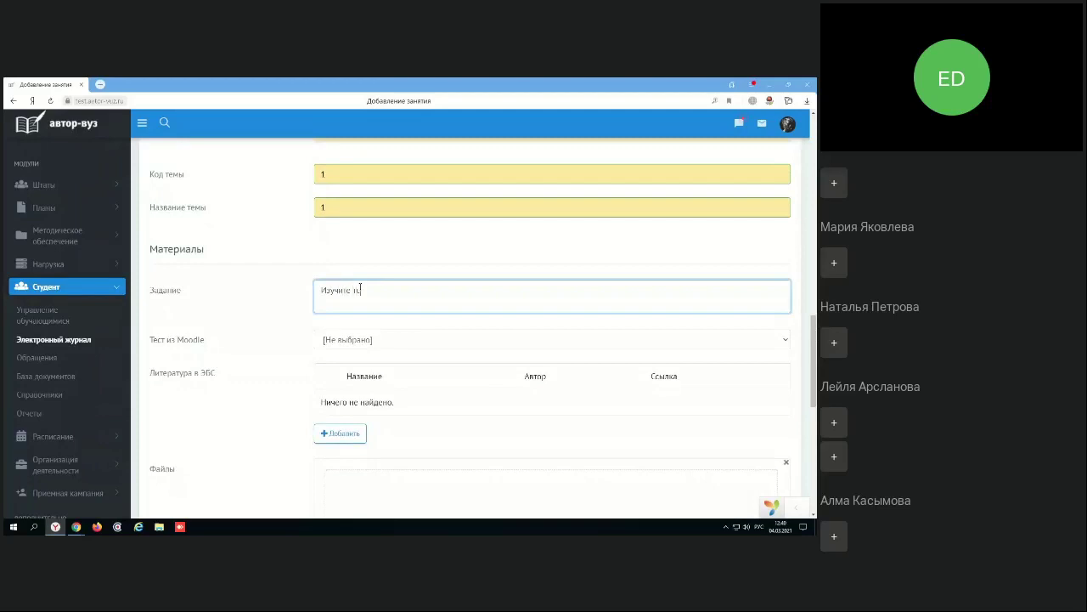
{"action": "type", "text": "Изучите тему №1"}
Start adding Литература в ЭБС to the lesson, search the sources for "Стилистика" and look through the results
{"action": "scroll", "coordinate": [348, 378], "scroll_direction": "down", "scroll_amount": 2}
{"action": "left_click", "coordinate": [342, 350]}
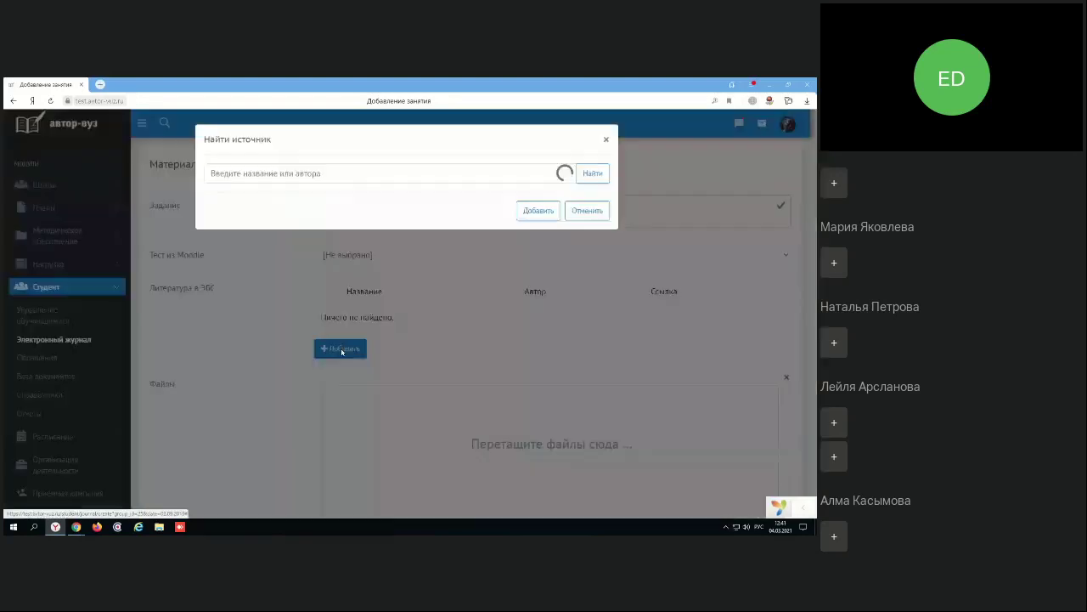
{"action": "left_click", "coordinate": [271, 173]}
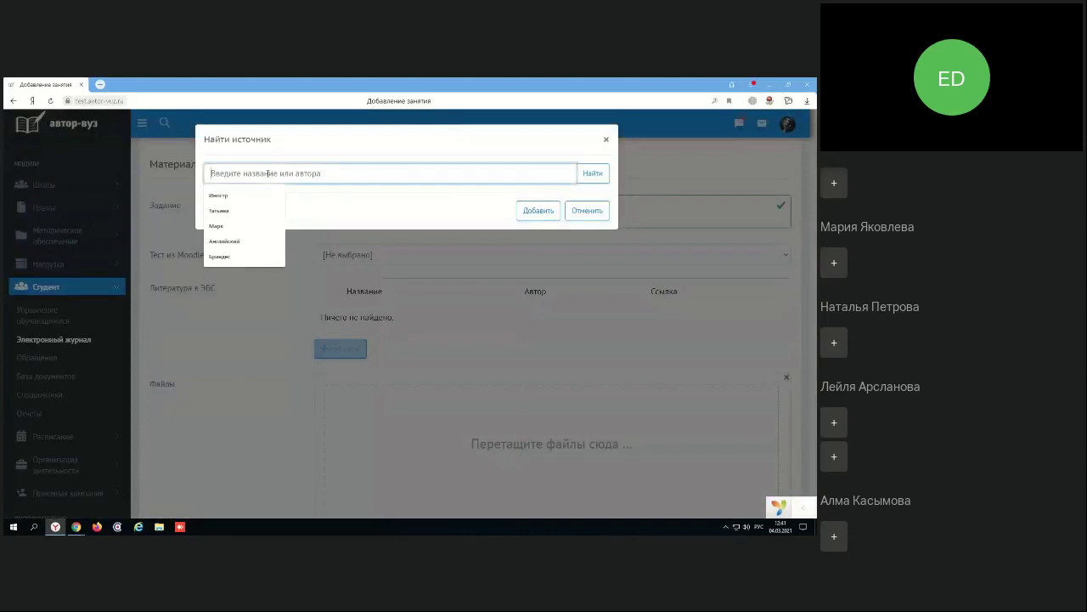
{"action": "type", "text": "Стили"}
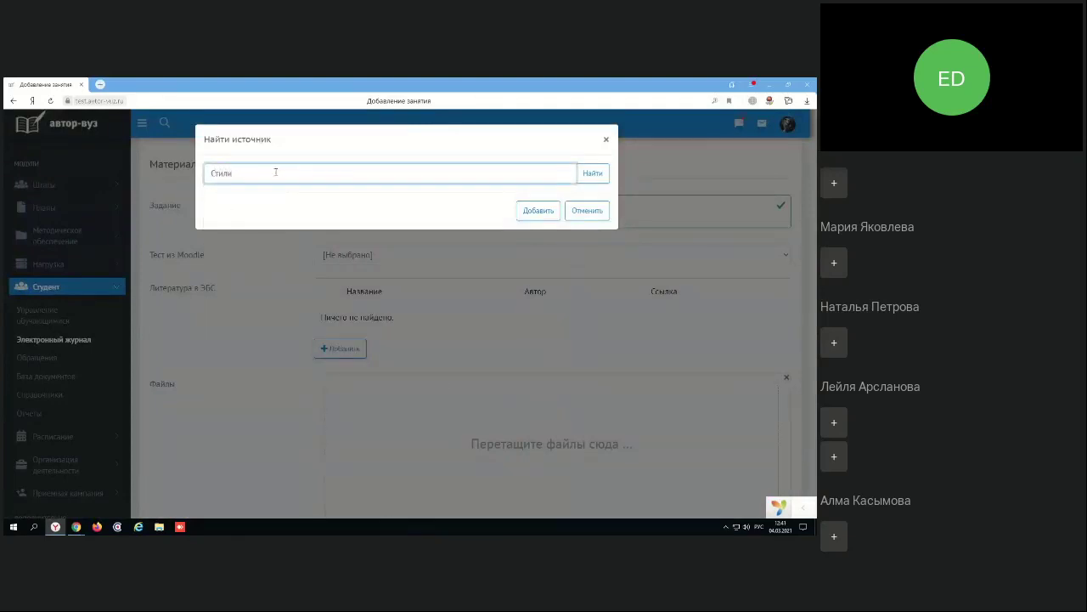
{"action": "type", "text": "стика"}
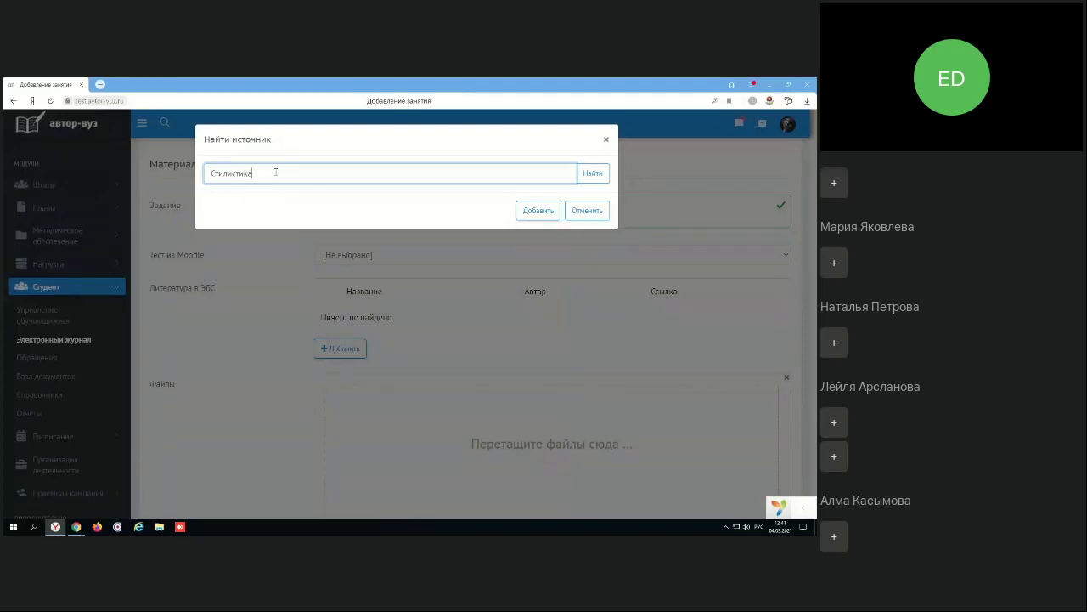
{"action": "left_click", "coordinate": [593, 174]}
{"action": "scroll", "coordinate": [258, 245], "scroll_direction": "down", "scroll_amount": 10}
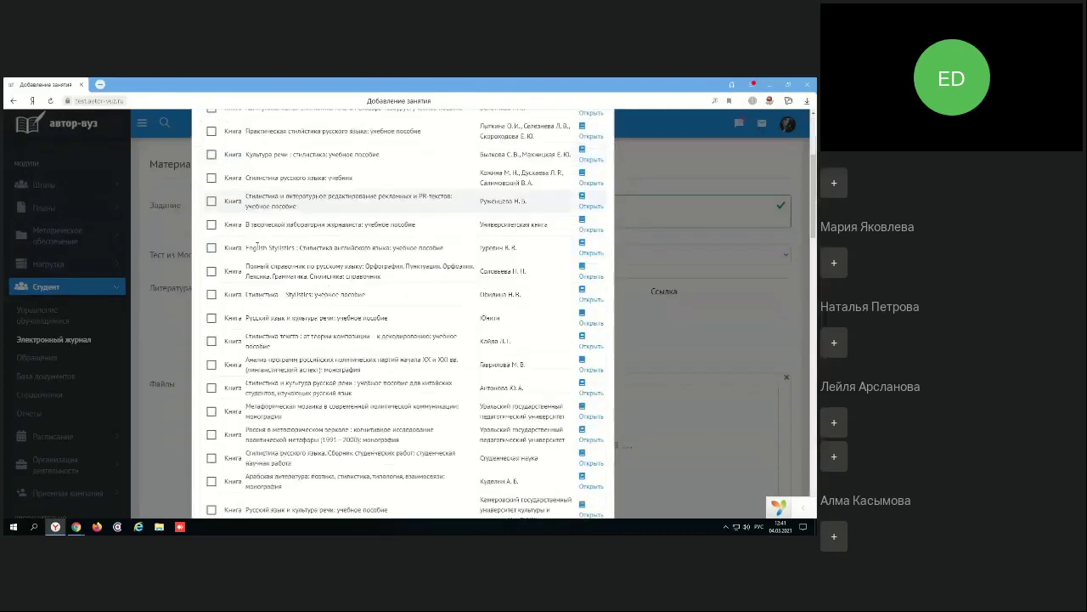
{"action": "scroll", "coordinate": [257, 245], "scroll_direction": "up", "scroll_amount": 5}
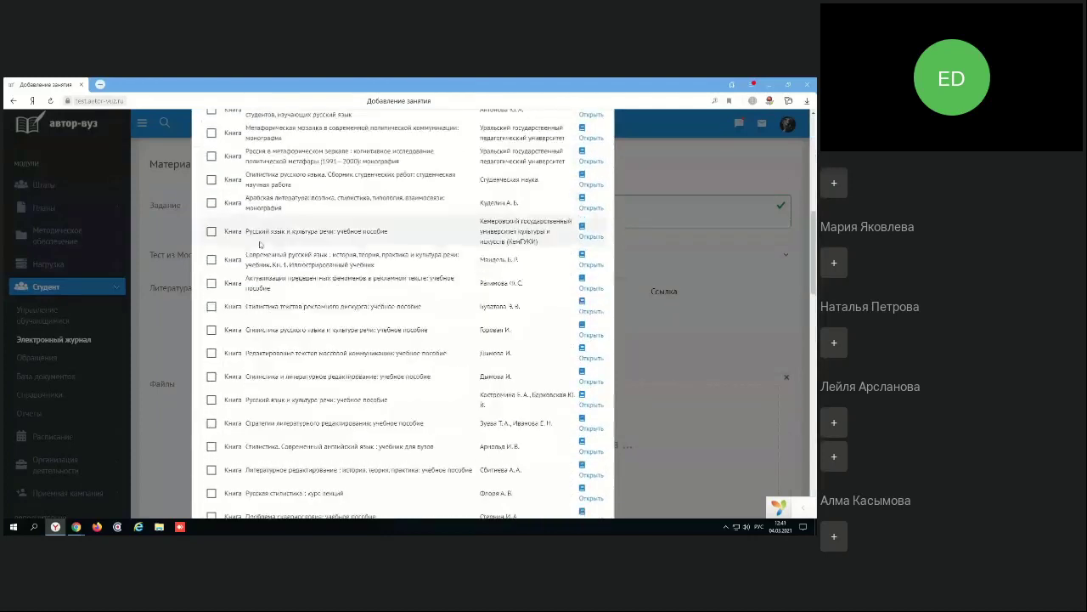
{"action": "scroll", "coordinate": [260, 245], "scroll_direction": "up", "scroll_amount": 10}
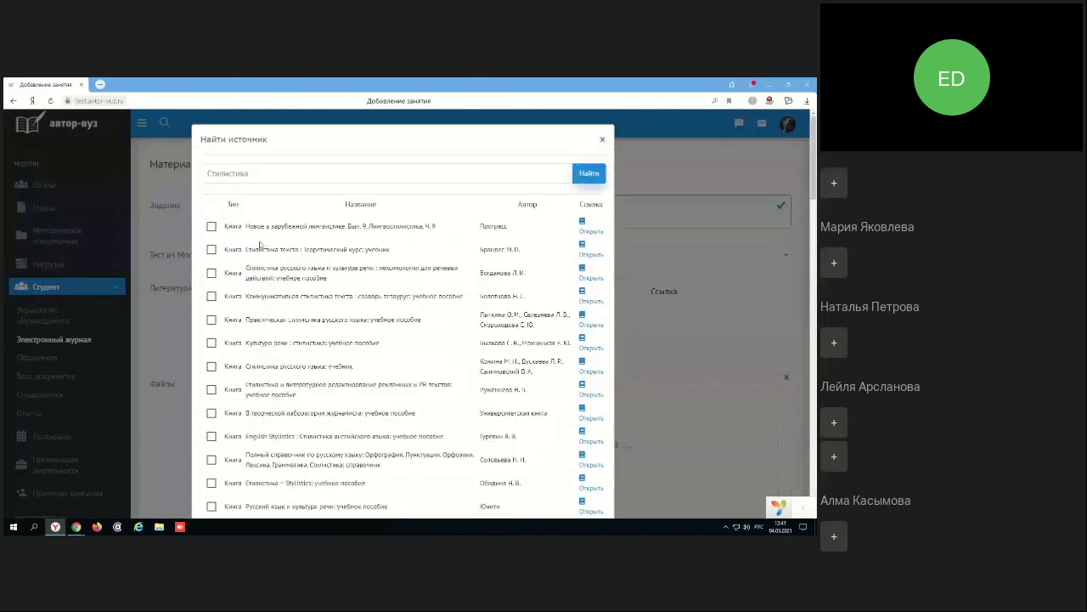
Add the books "Стилистика текста : Теоретический курс: учебник" and "Коммуникативная стилистика текста : словарь-тезаурус: учебное пособие" to the lesson's literature
{"action": "left_click", "coordinate": [212, 250]}
{"action": "scroll", "coordinate": [266, 273], "scroll_direction": "down", "scroll_amount": 2}
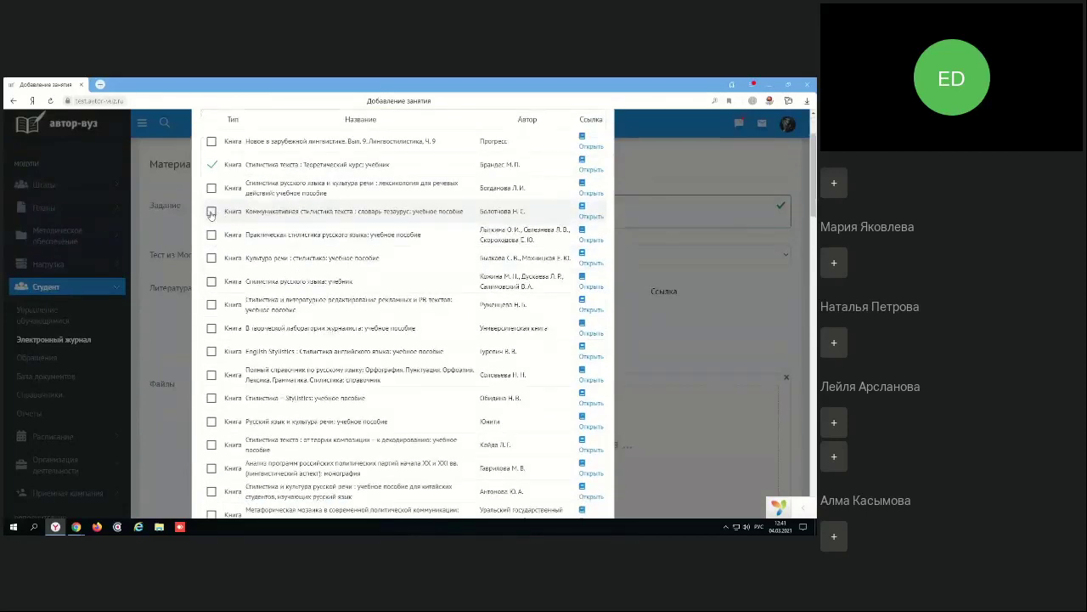
{"action": "scroll", "coordinate": [212, 306], "scroll_direction": "down", "scroll_amount": 5}
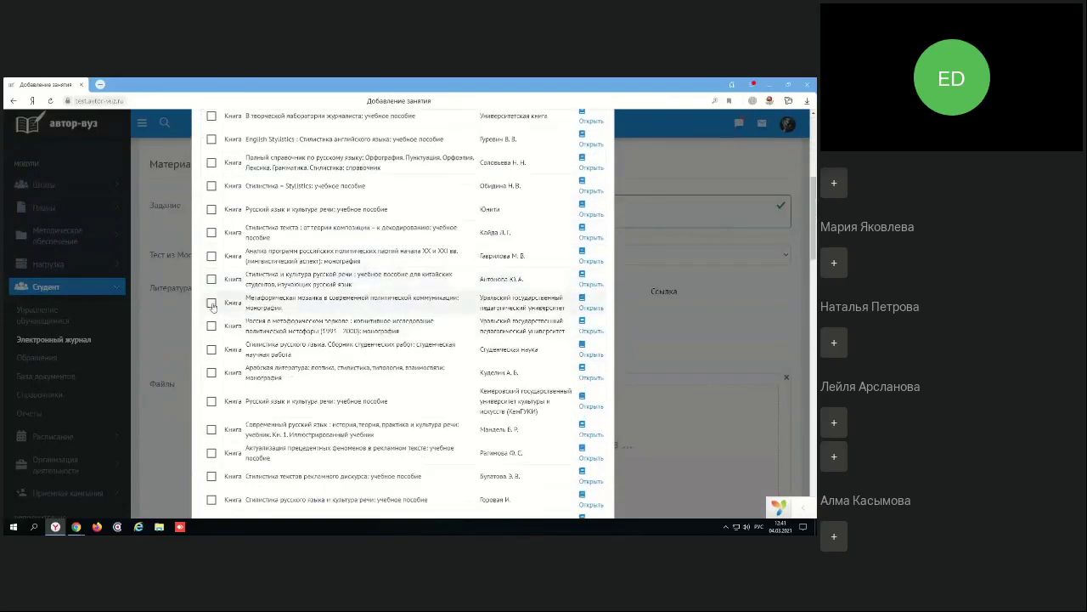
{"action": "scroll", "coordinate": [234, 304], "scroll_direction": "down", "scroll_amount": 7}
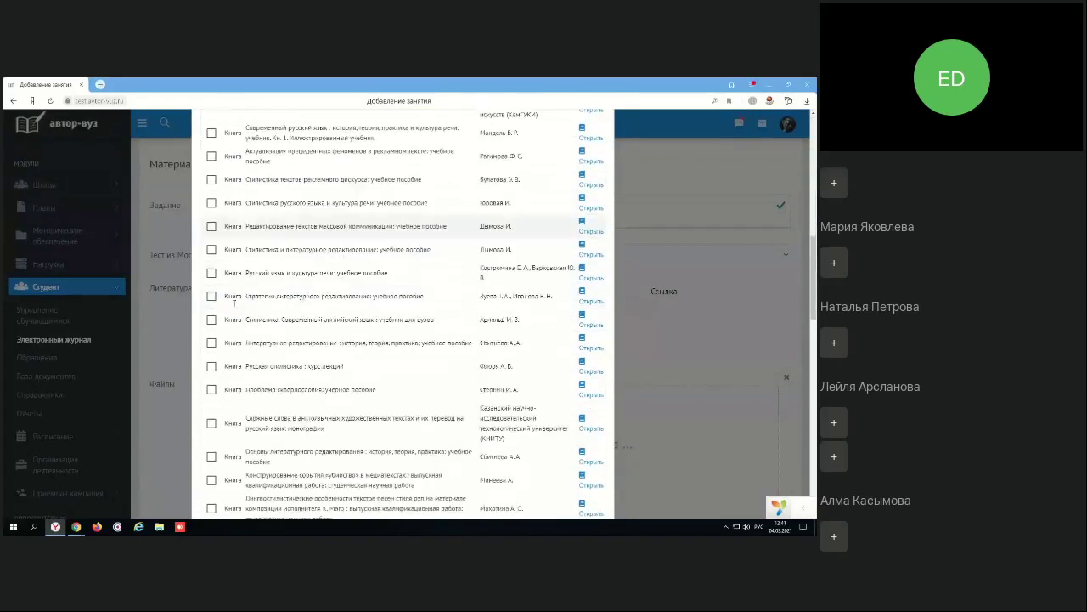
{"action": "scroll", "coordinate": [234, 303], "scroll_direction": "down", "scroll_amount": 10}
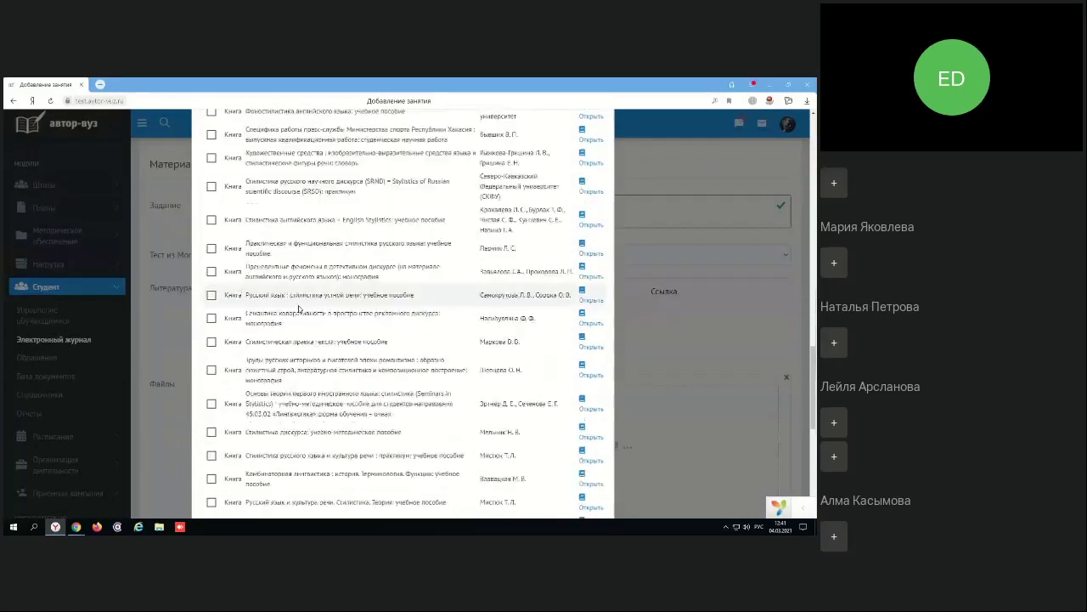
{"action": "scroll", "coordinate": [324, 311], "scroll_direction": "down", "scroll_amount": 10}
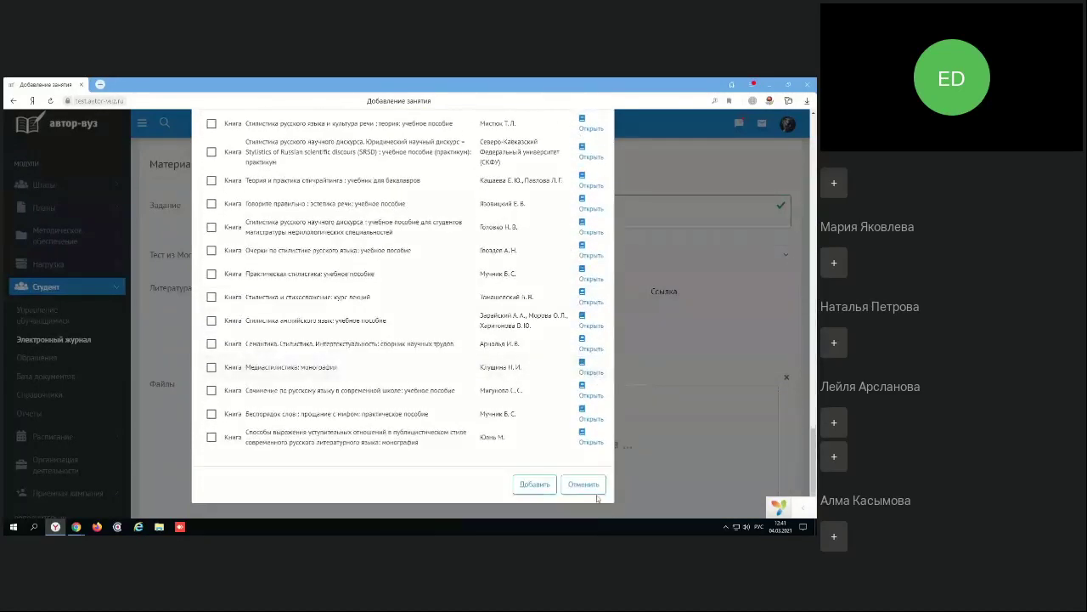
{"action": "left_click", "coordinate": [528, 488]}
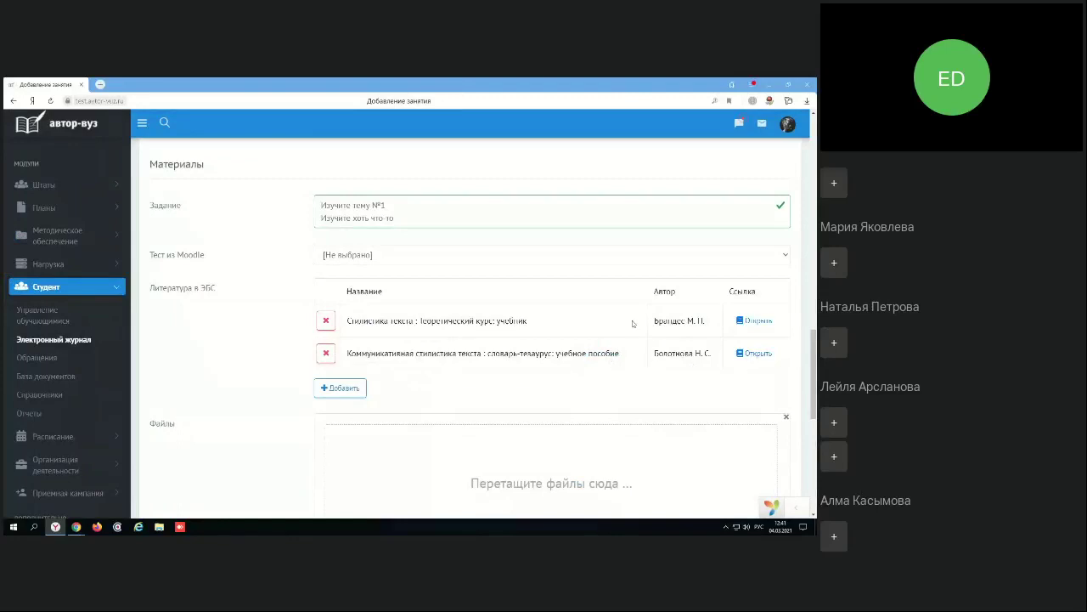
Review the lesson's Файлы, Методические материалы and Сроки sections, leaving them empty, and save the lesson
{"action": "scroll", "coordinate": [441, 355], "scroll_direction": "down", "scroll_amount": 6}
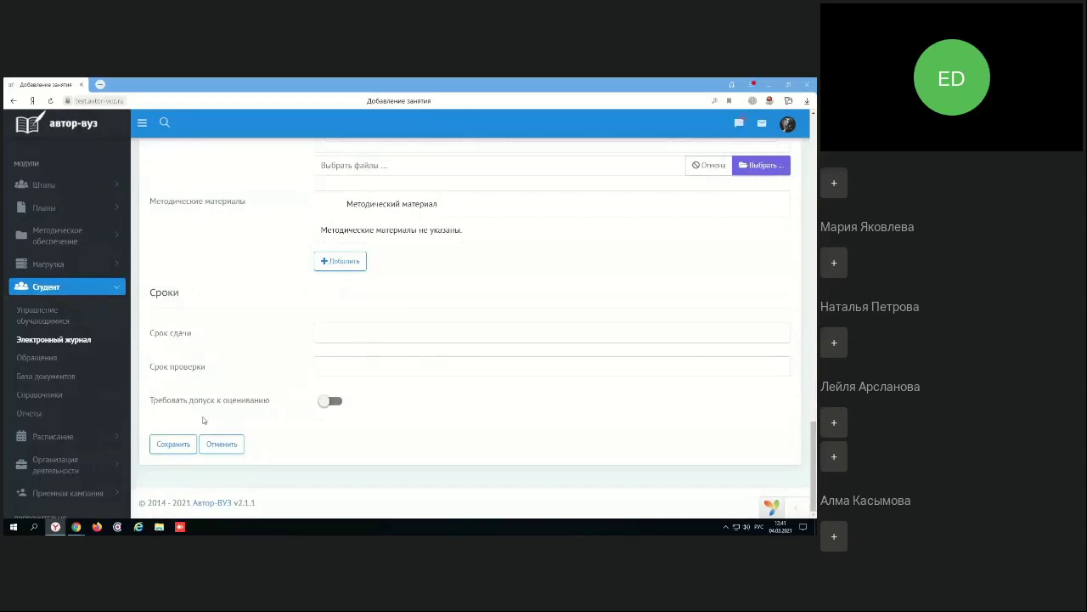
{"action": "left_click", "coordinate": [173, 443]}
{"action": "scroll", "coordinate": [272, 330], "scroll_direction": "up", "scroll_amount": 4}
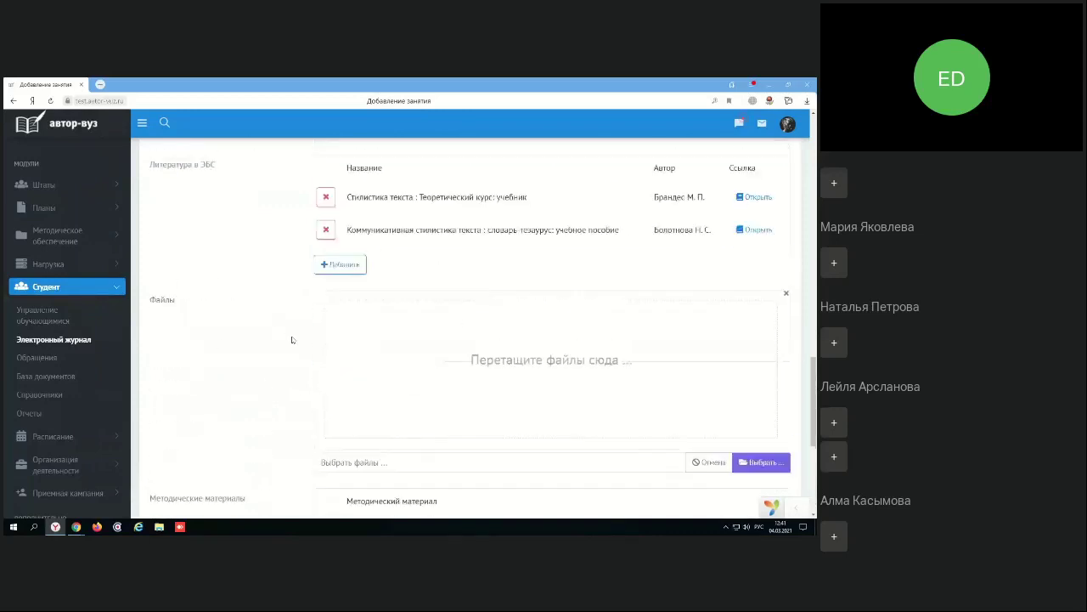
{"action": "scroll", "coordinate": [289, 335], "scroll_direction": "down", "scroll_amount": 2}
{"action": "scroll", "coordinate": [340, 357], "scroll_direction": "down", "scroll_amount": 1}
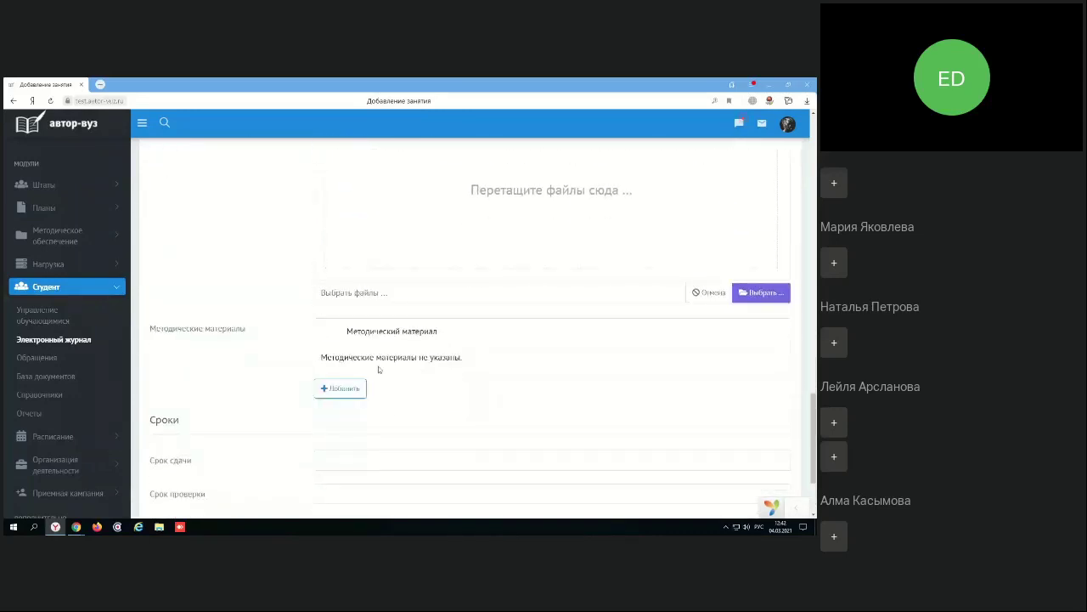
{"action": "scroll", "coordinate": [383, 357], "scroll_direction": "down", "scroll_amount": 1}
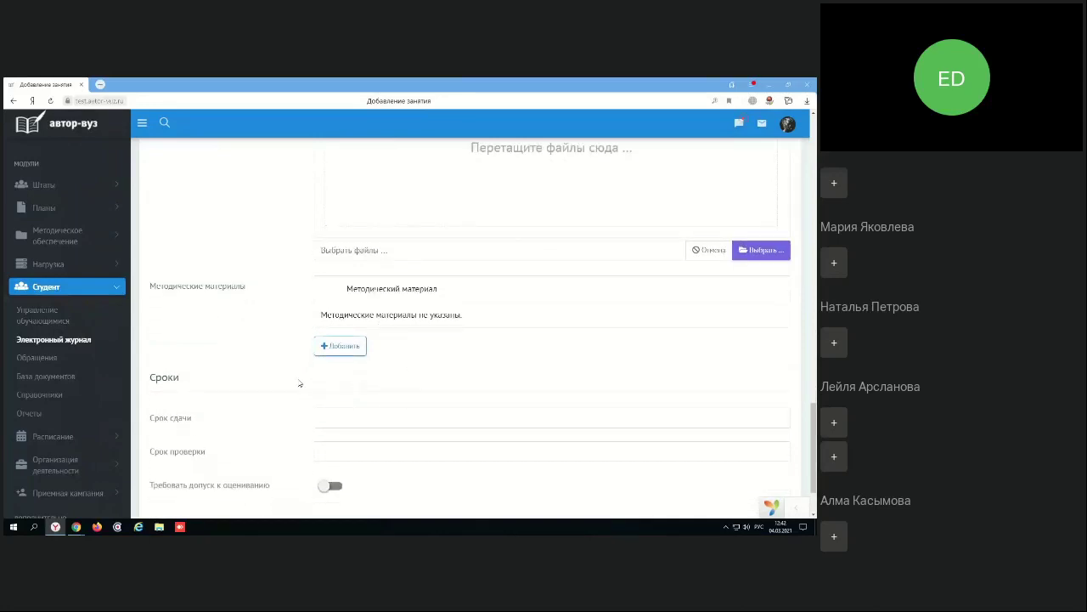
{"action": "scroll", "coordinate": [299, 382], "scroll_direction": "down", "scroll_amount": 1}
{"action": "left_click", "coordinate": [173, 443]}
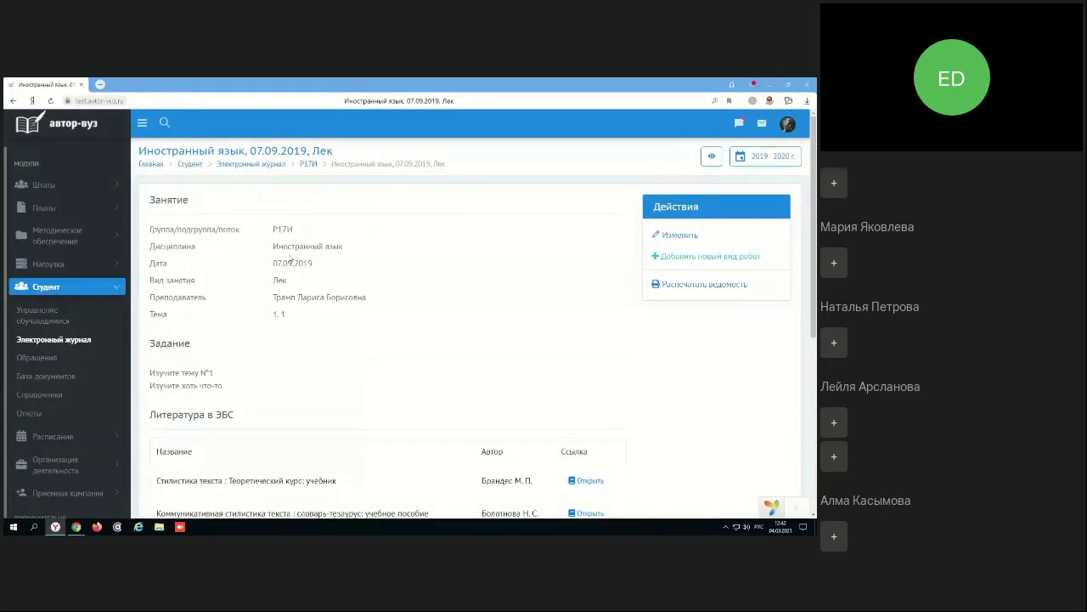
Examine the saved lesson's teacher, Задание text, Литература в ЭБС and Оценки sections
{"action": "scroll", "coordinate": [315, 317], "scroll_direction": "down", "scroll_amount": 1}
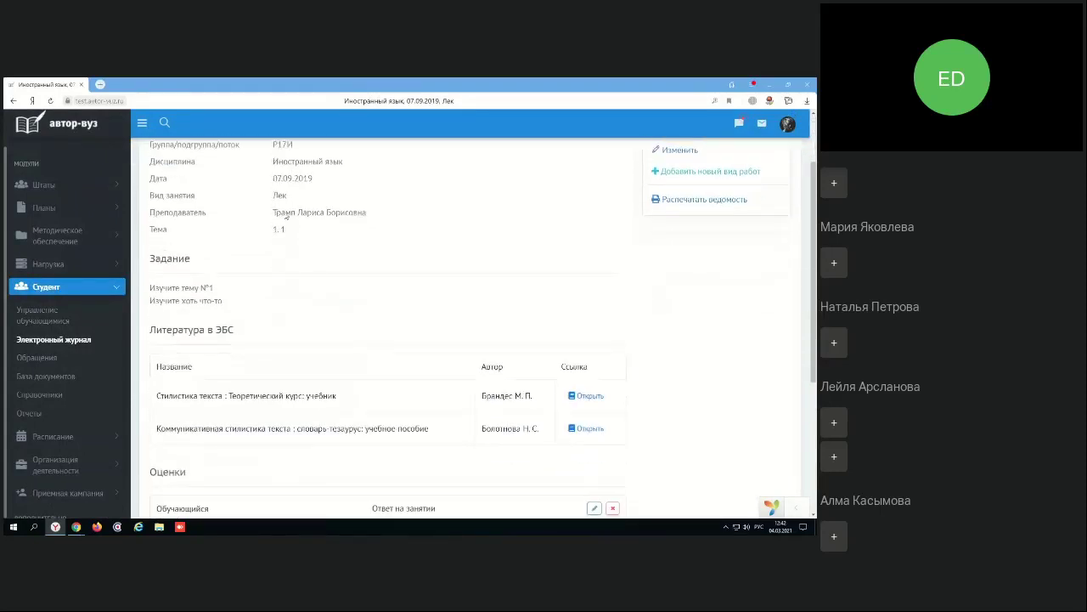
{"action": "left_click_drag", "start_coordinate": [273, 213], "coordinate": [354, 213]}
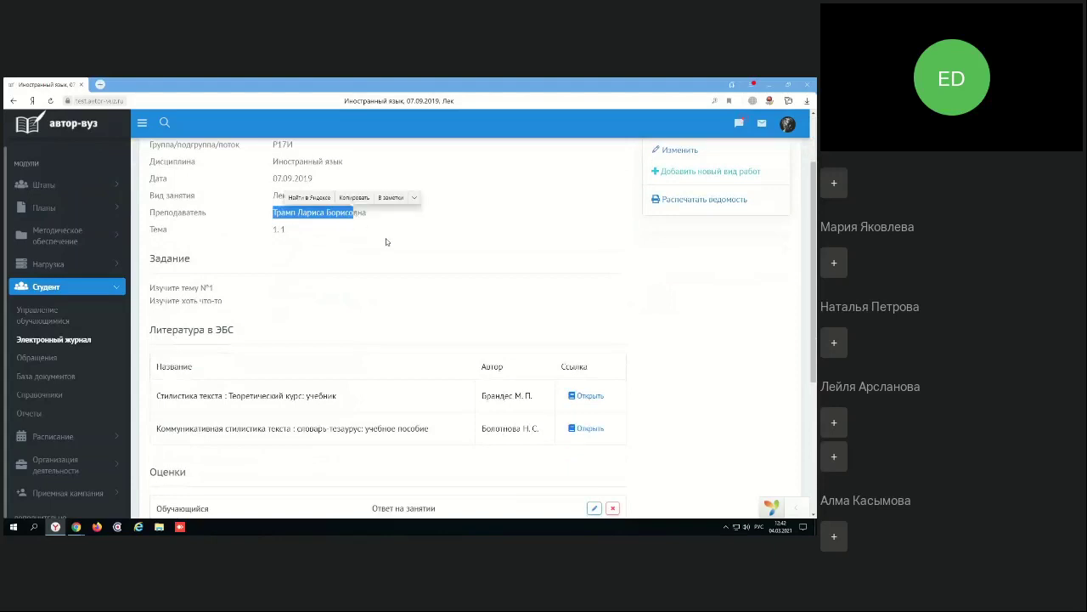
{"action": "scroll", "coordinate": [340, 300], "scroll_direction": "down", "scroll_amount": 1}
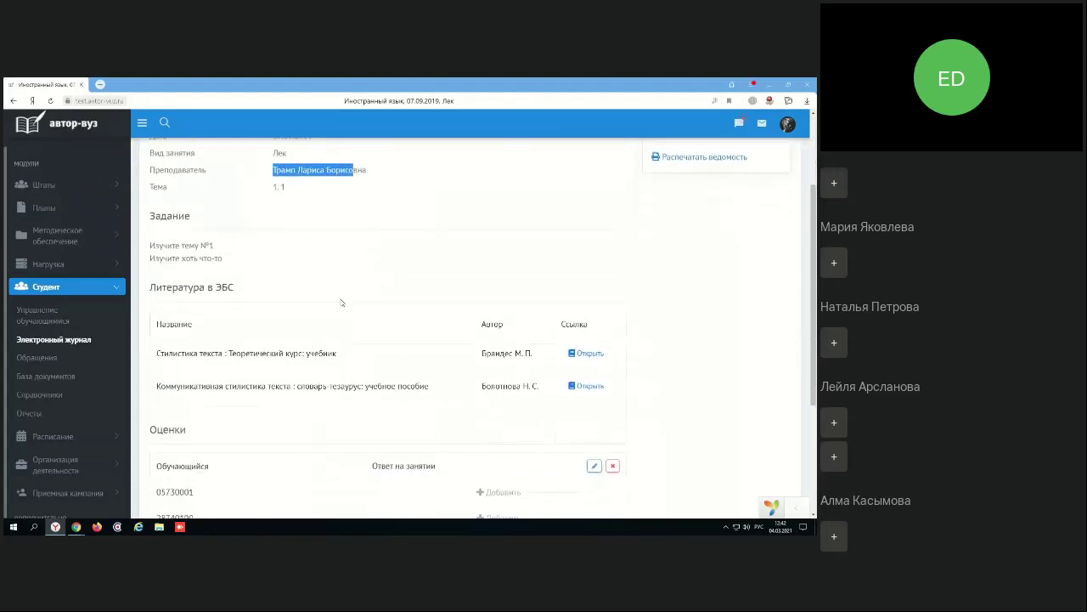
{"action": "scroll", "coordinate": [341, 303], "scroll_direction": "down", "scroll_amount": 1}
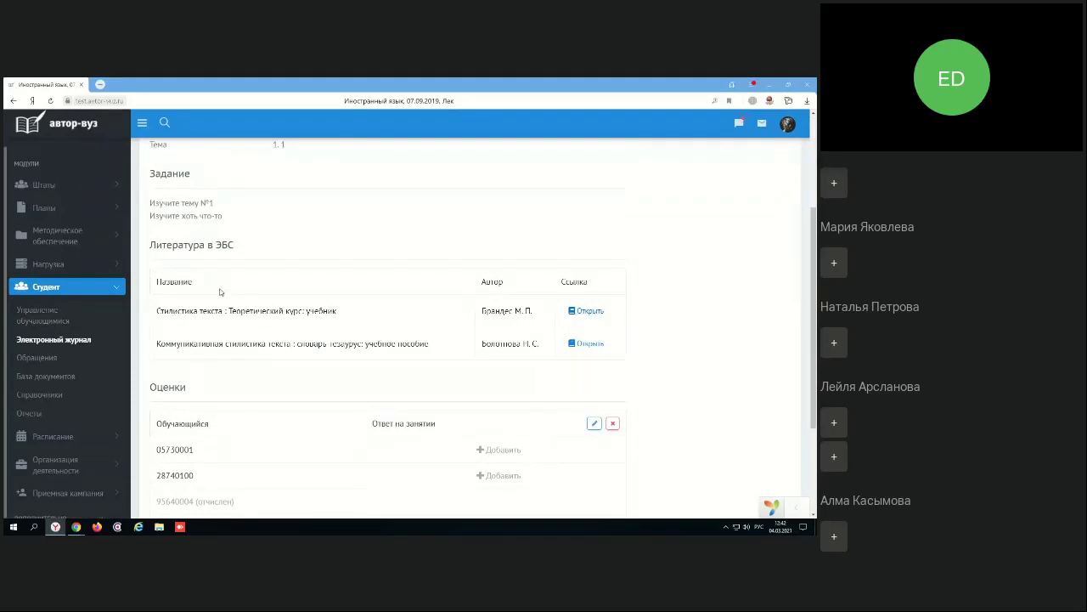
{"action": "scroll", "coordinate": [219, 291], "scroll_direction": "up", "scroll_amount": 1}
{"action": "left_click_drag", "start_coordinate": [223, 258], "coordinate": [149, 244]}
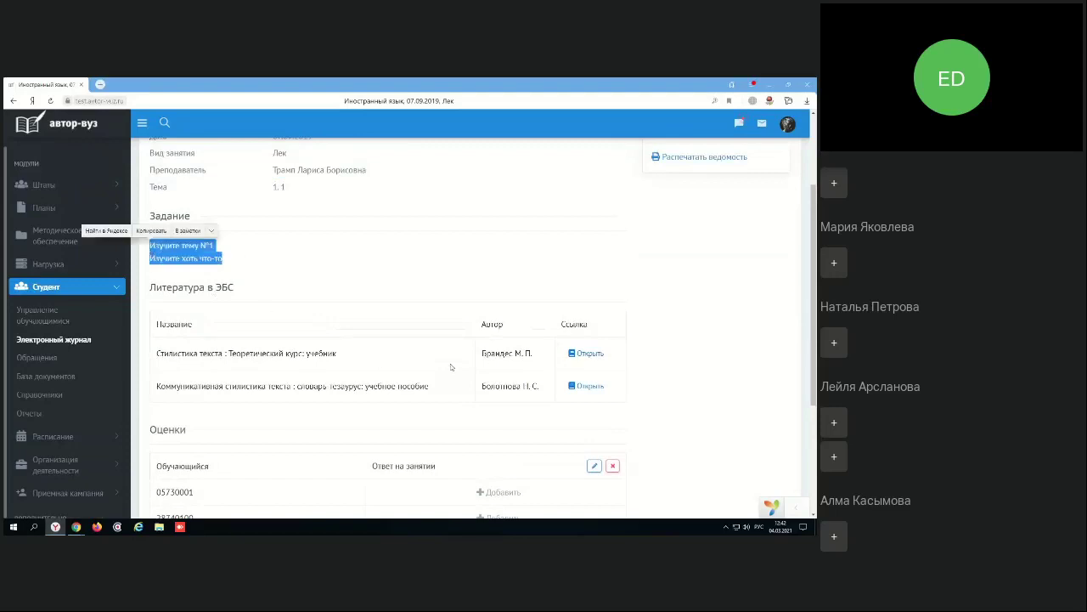
Open the library page of "Стилистика текста : Теоретический курс: учебник" from the lesson's Литература в ЭБС
{"action": "left_click", "coordinate": [337, 300]}
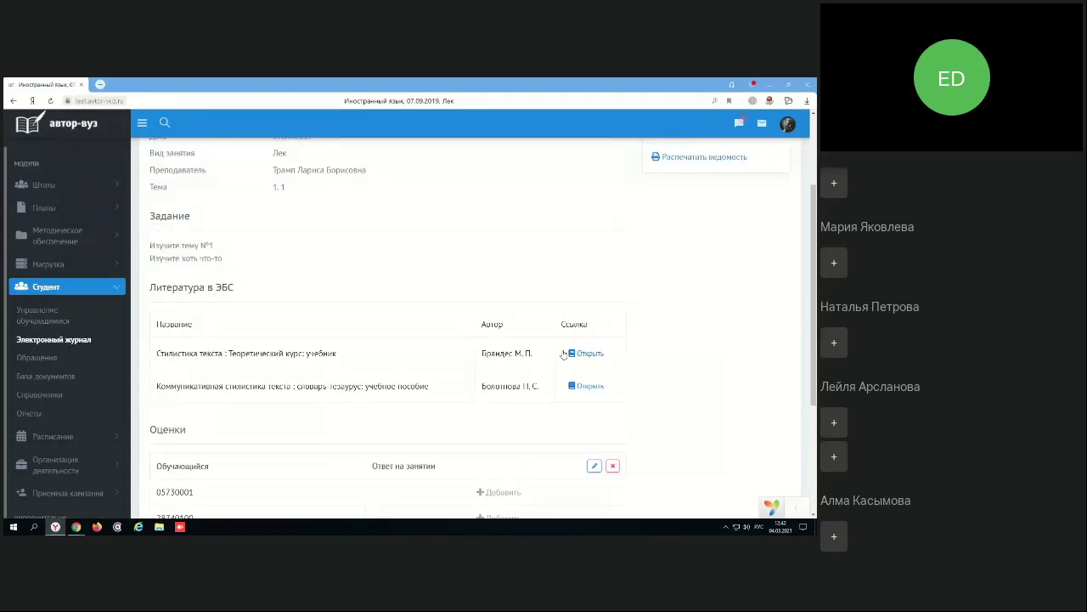
{"action": "left_click_drag", "start_coordinate": [191, 353], "coordinate": [357, 355]}
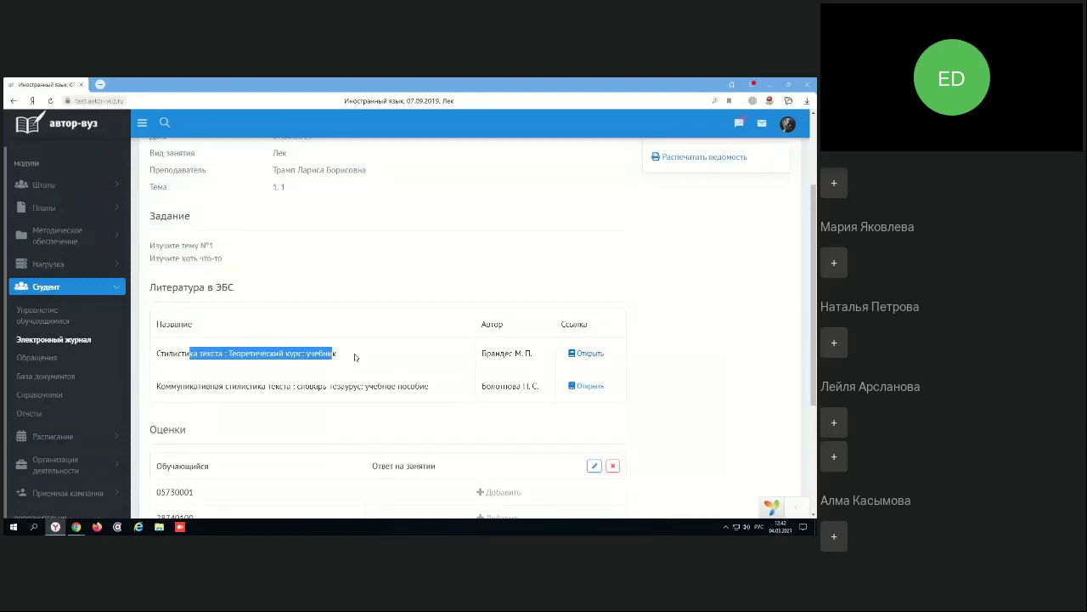
{"action": "left_click", "coordinate": [296, 365]}
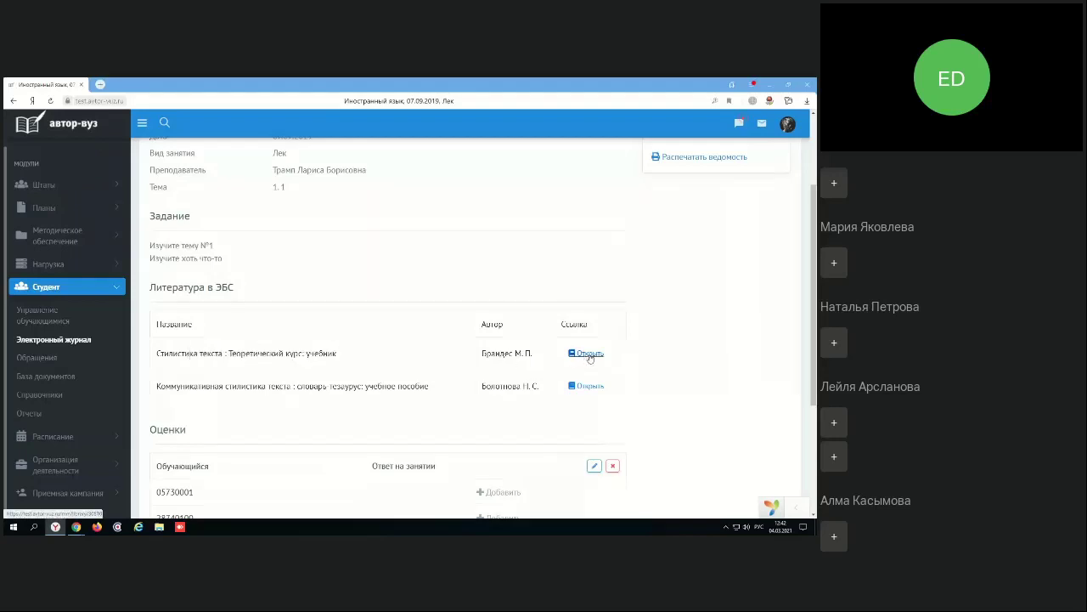
{"action": "left_click", "coordinate": [589, 353]}
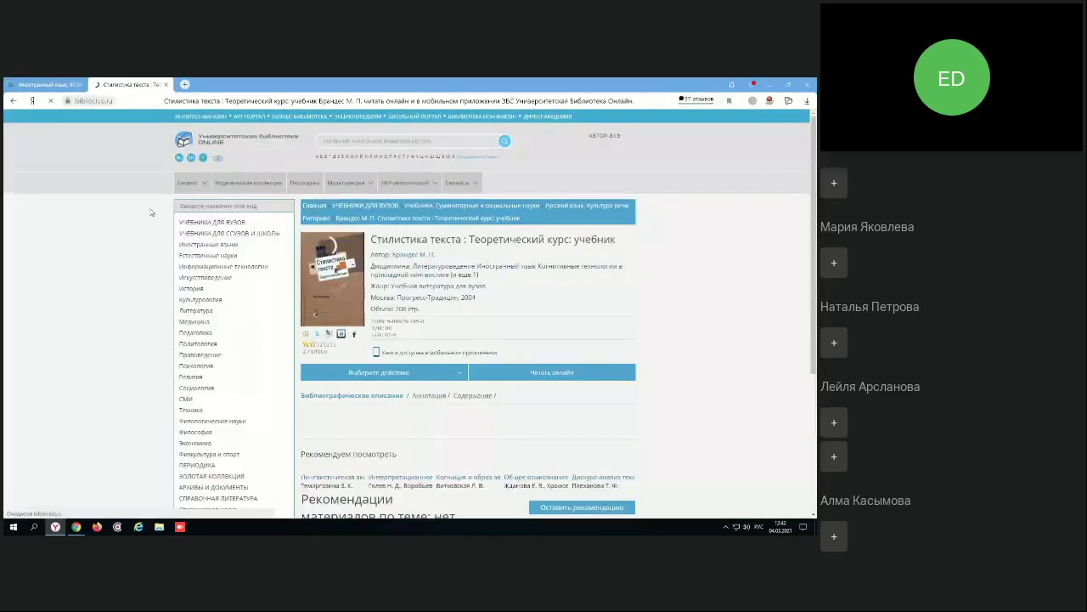
Return from the library page to the journal lesson and show student names instead of numbers in the Оценки table
{"action": "key", "text": "ctrl+shift+Tab"}
{"action": "scroll", "coordinate": [301, 422], "scroll_direction": "down", "scroll_amount": 2}
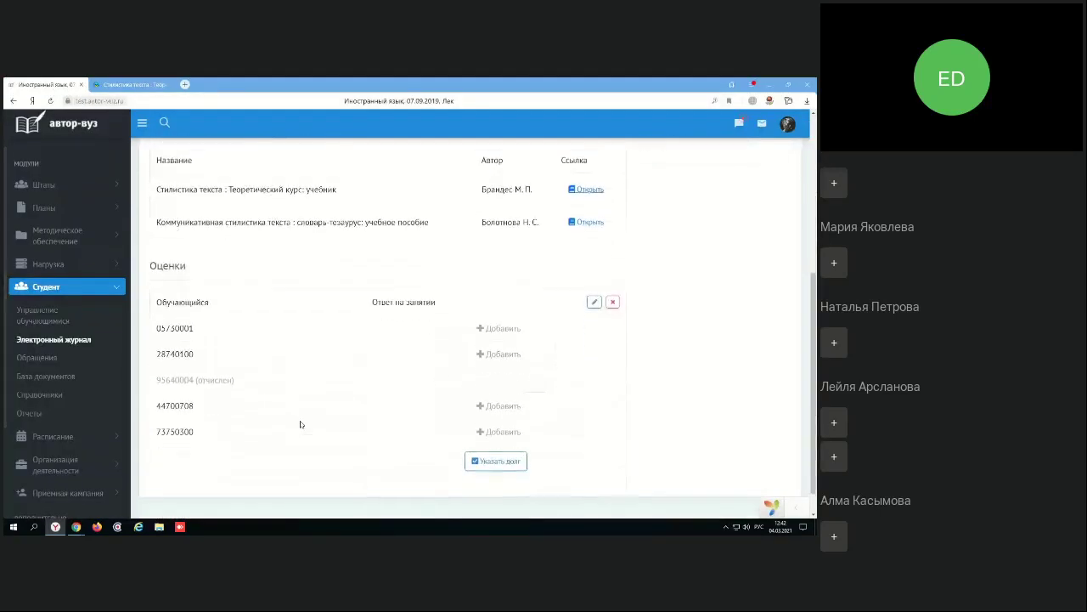
{"action": "scroll", "coordinate": [284, 362], "scroll_direction": "up", "scroll_amount": 2}
{"action": "left_click", "coordinate": [136, 85]}
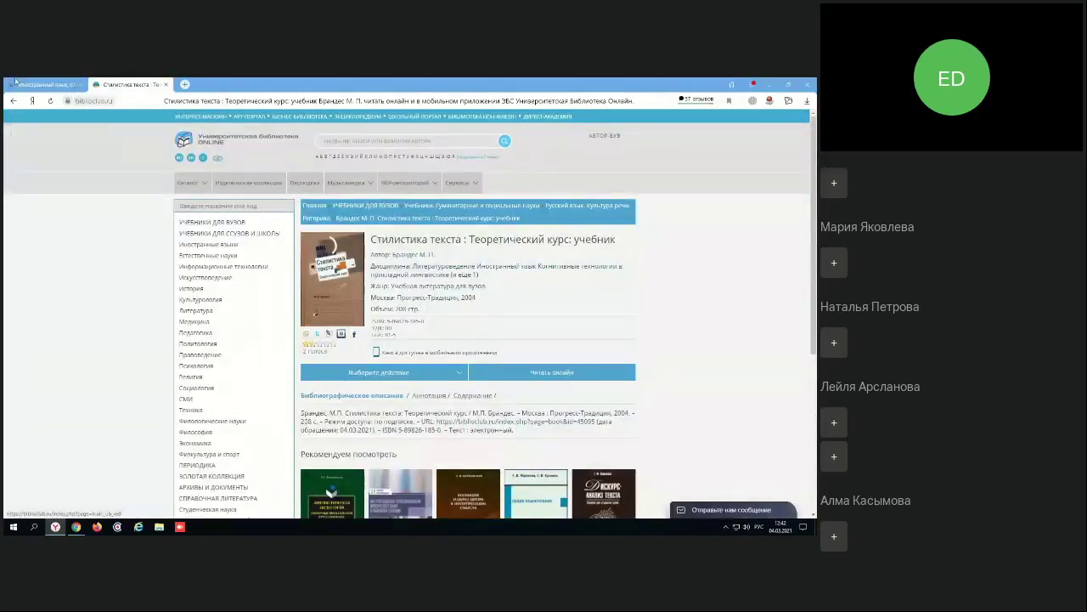
{"action": "left_click", "coordinate": [42, 84]}
{"action": "scroll", "coordinate": [460, 427], "scroll_direction": "down", "scroll_amount": 2}
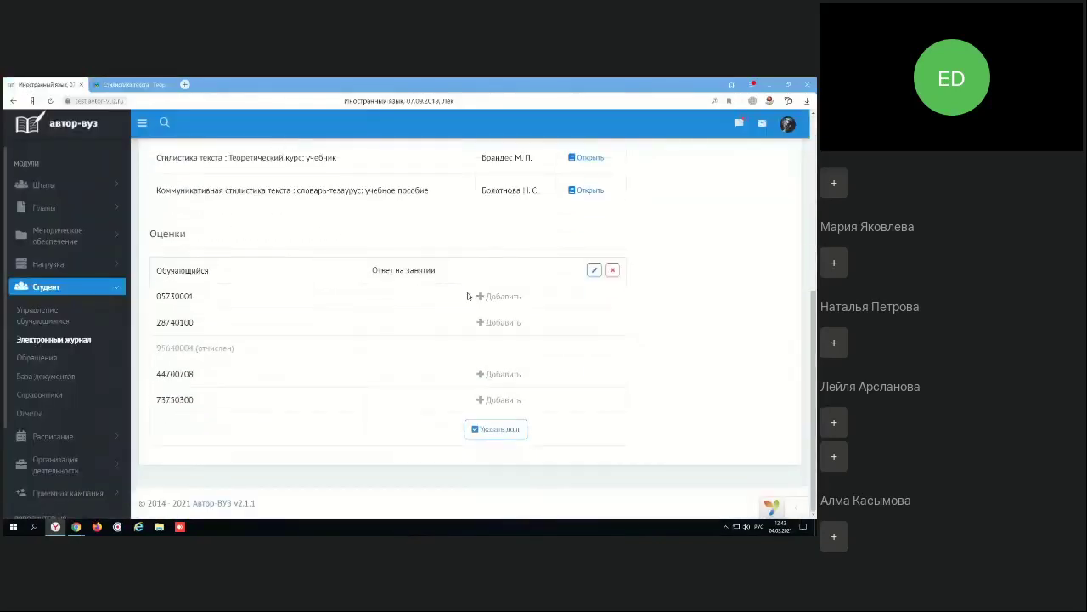
{"action": "scroll", "coordinate": [621, 268], "scroll_direction": "up", "scroll_amount": 1}
{"action": "left_click", "coordinate": [615, 273]}
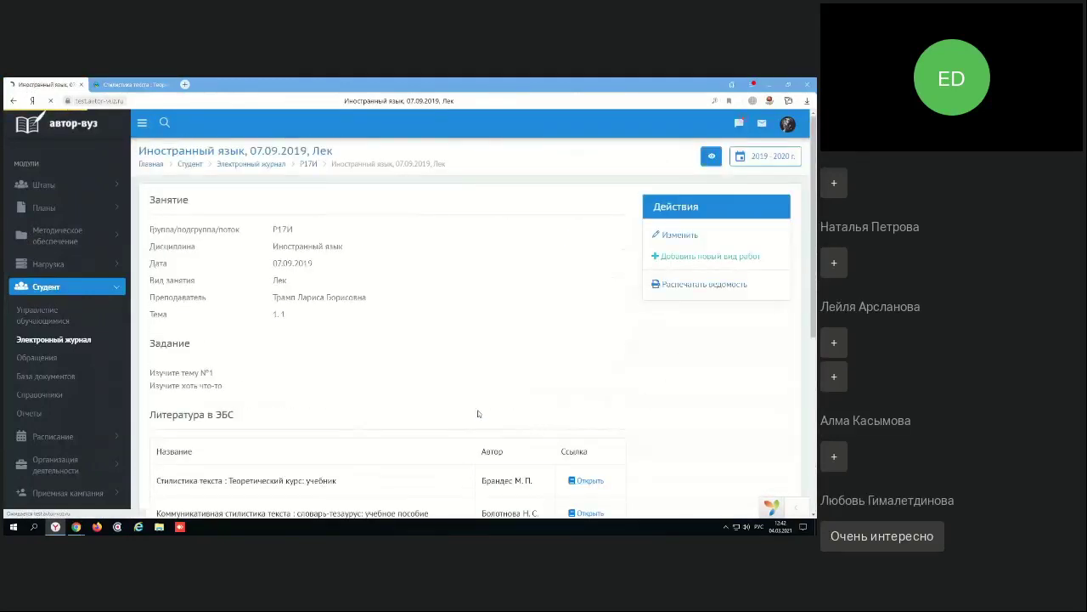
{"action": "scroll", "coordinate": [477, 407], "scroll_direction": "down", "scroll_amount": 3}
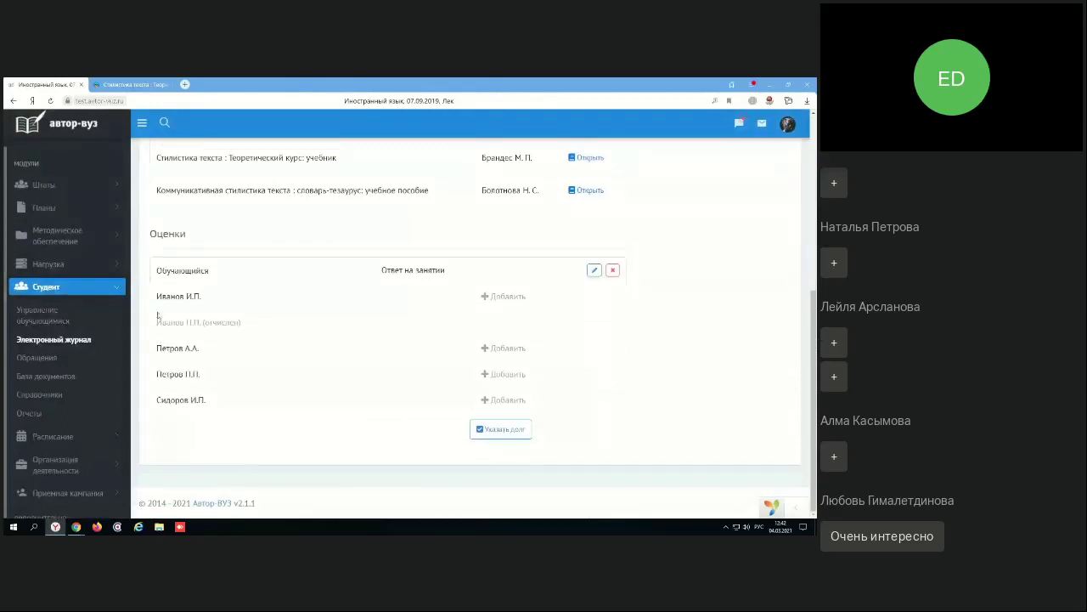
Fill in Ответ на занятии for the first three active students: grade 2, absence mark Б, and grade 5
{"action": "left_click", "coordinate": [510, 296]}
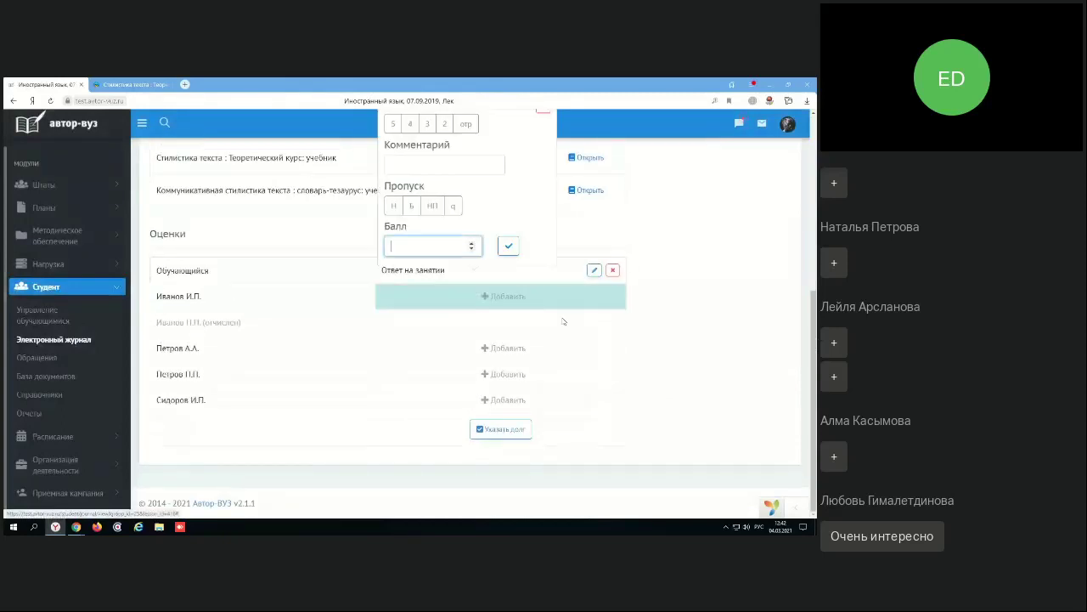
{"action": "left_click", "coordinate": [445, 123]}
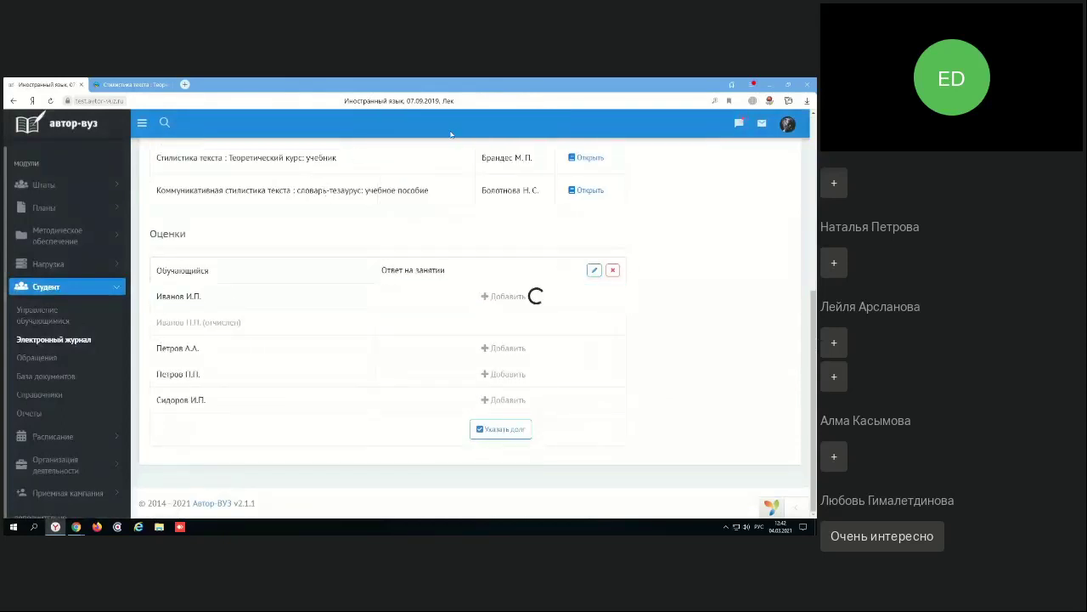
{"action": "left_click", "coordinate": [497, 350]}
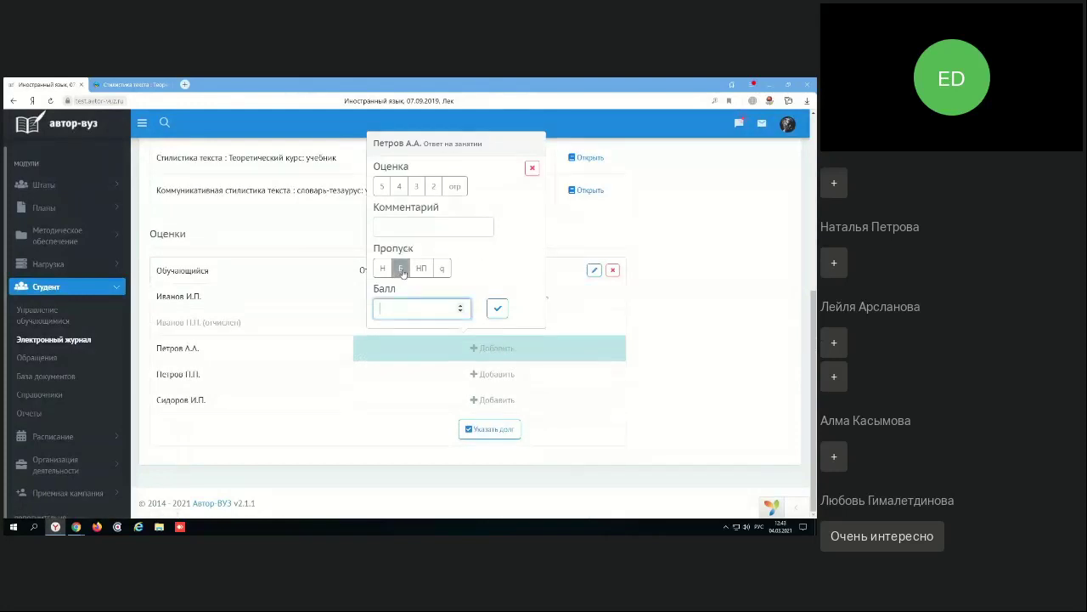
{"action": "left_click", "coordinate": [403, 272]}
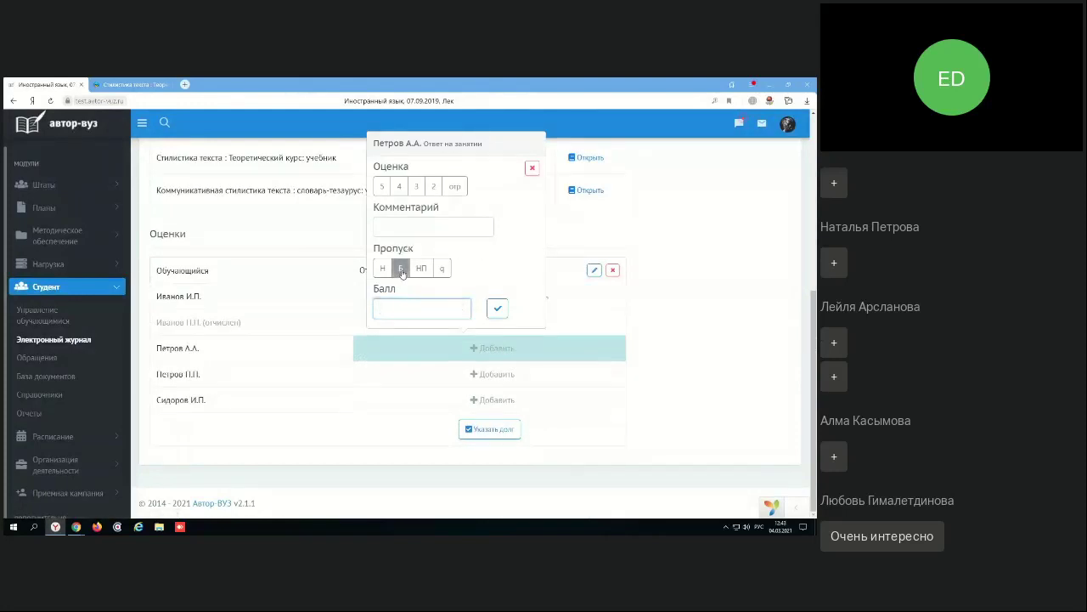
{"action": "left_click", "coordinate": [494, 378]}
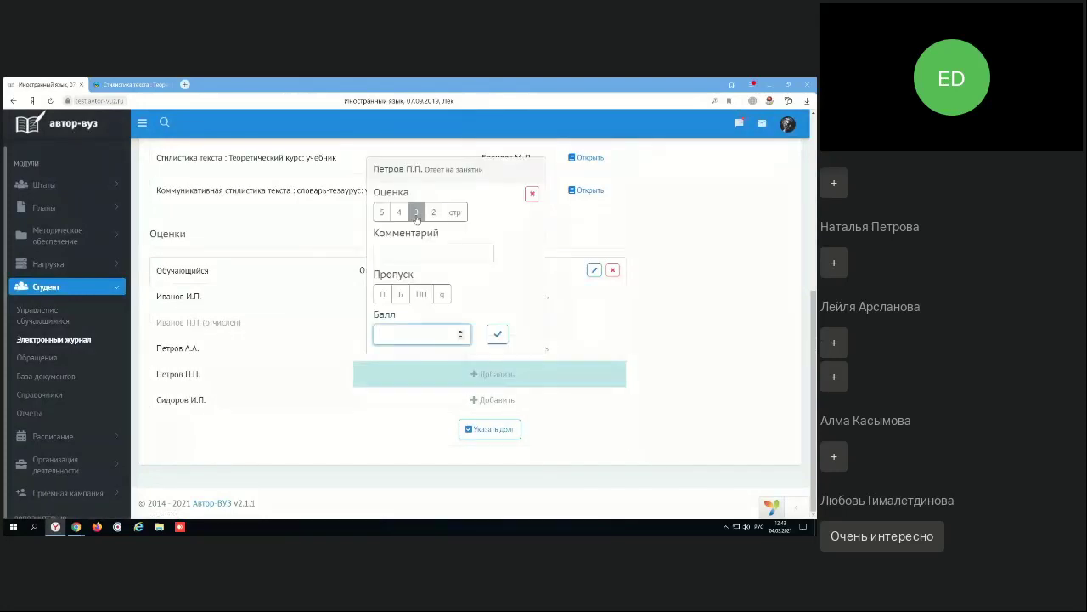
{"action": "left_click", "coordinate": [382, 211]}
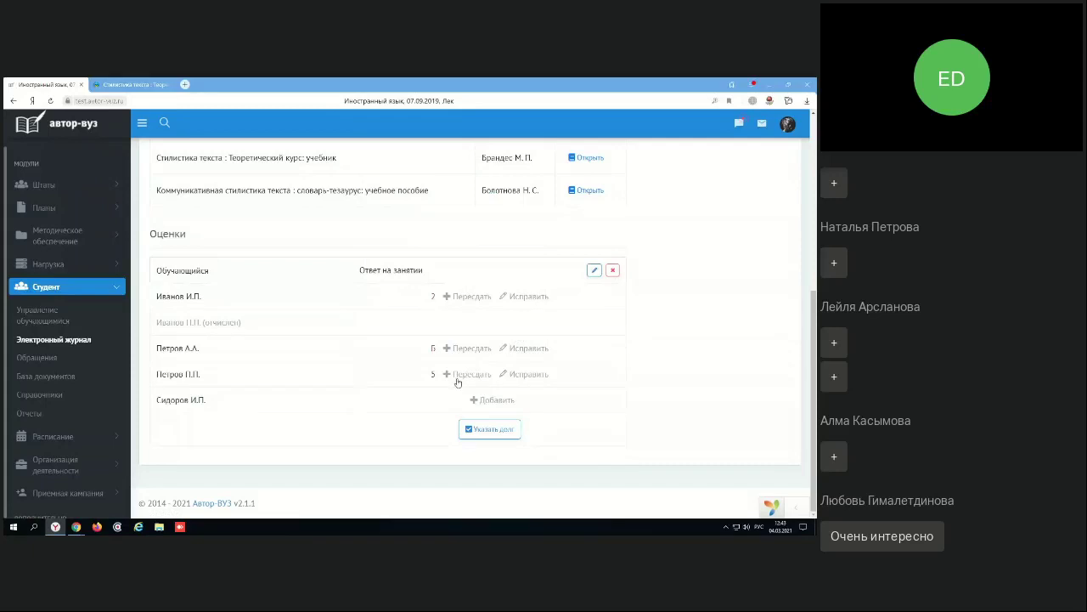
Review the graded lesson's Занятие details, Задание text and Литература в ЭБС list
{"action": "scroll", "coordinate": [466, 387], "scroll_direction": "up", "scroll_amount": 4}
{"action": "scroll", "coordinate": [467, 388], "scroll_direction": "down", "scroll_amount": 2}
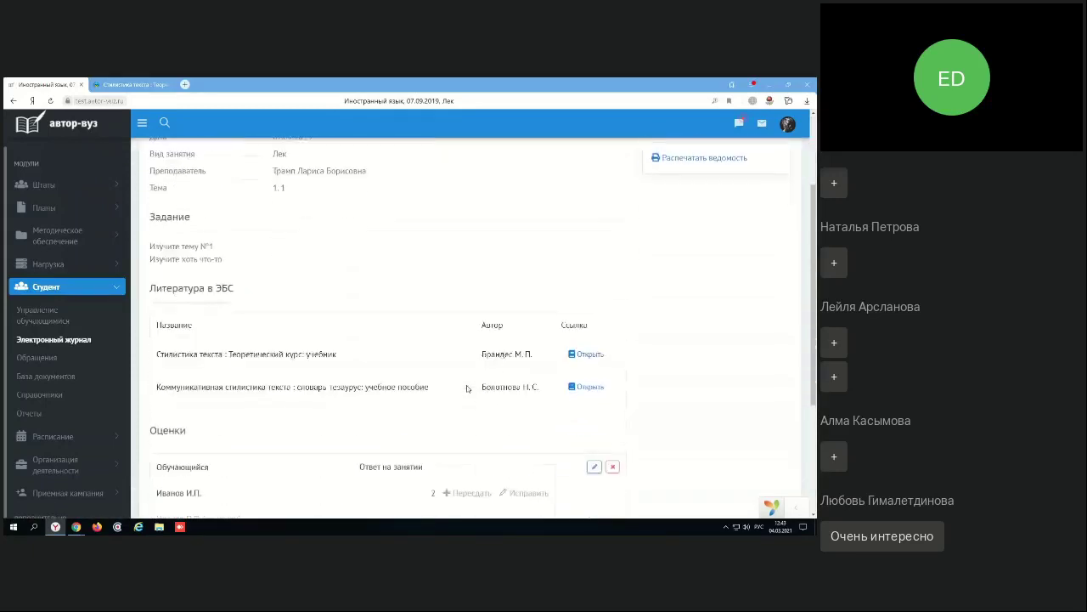
{"action": "scroll", "coordinate": [467, 388], "scroll_direction": "up", "scroll_amount": 1}
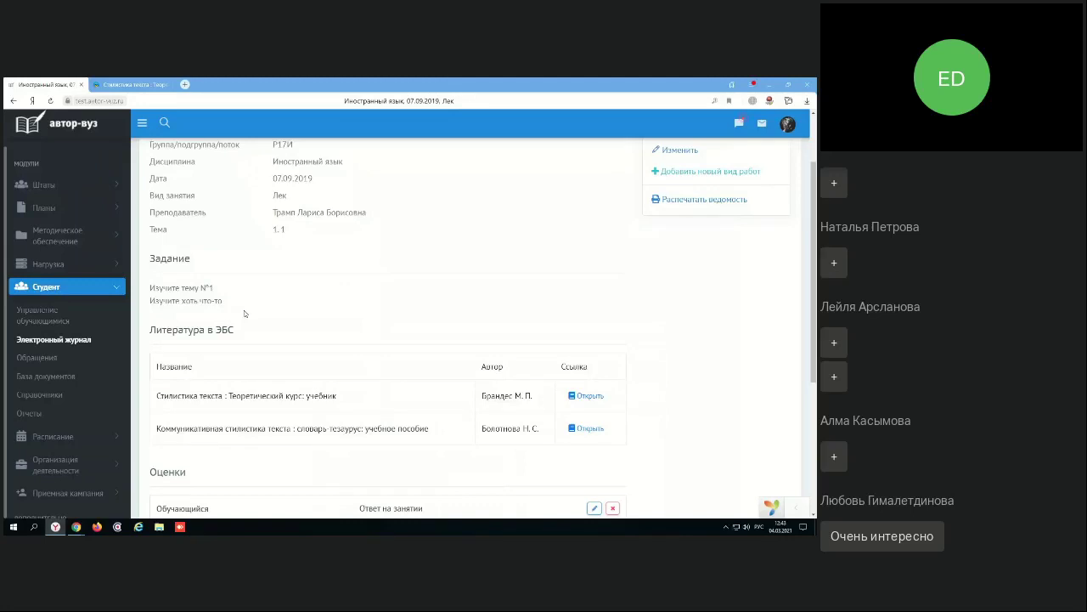
{"action": "scroll", "coordinate": [363, 320], "scroll_direction": "up", "scroll_amount": 1}
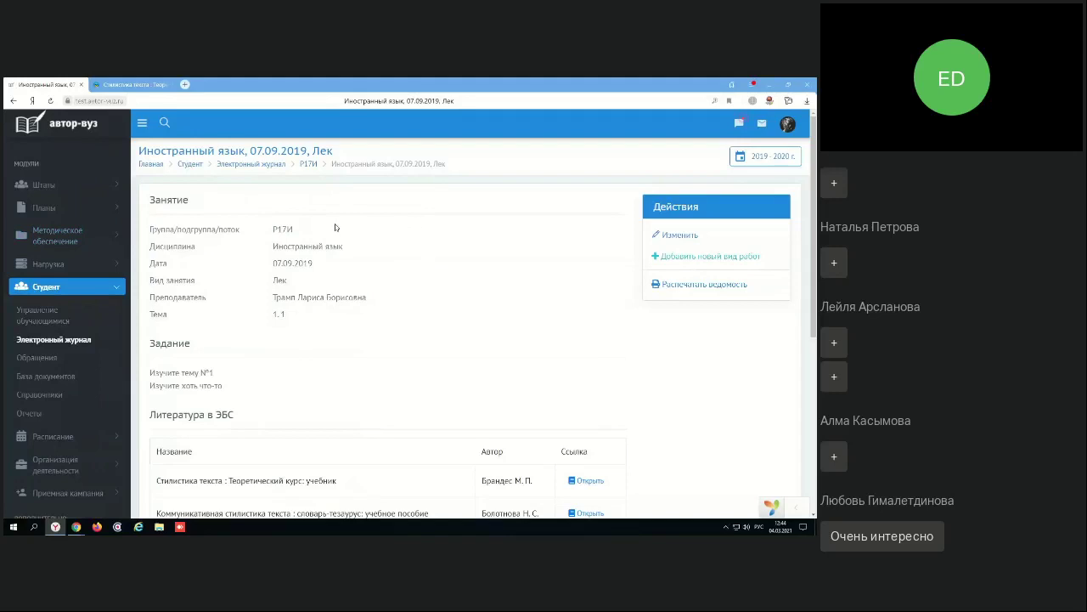
{"action": "scroll", "coordinate": [336, 228], "scroll_direction": "down", "scroll_amount": 3}
{"action": "scroll", "coordinate": [336, 227], "scroll_direction": "up", "scroll_amount": 3}
{"action": "scroll", "coordinate": [336, 228], "scroll_direction": "down", "scroll_amount": 3}
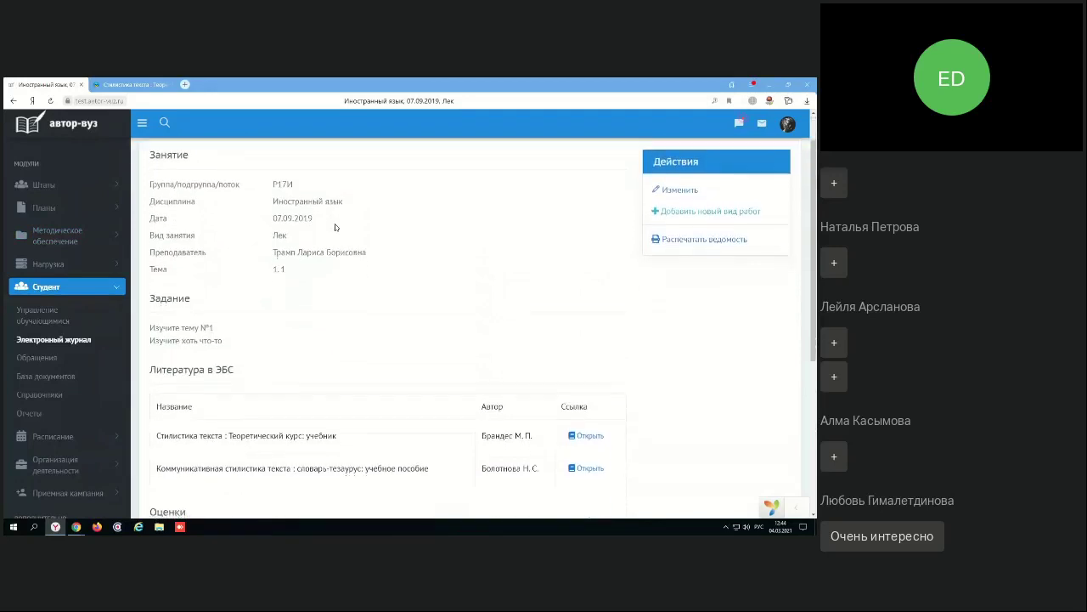
{"action": "scroll", "coordinate": [336, 227], "scroll_direction": "up", "scroll_amount": 3}
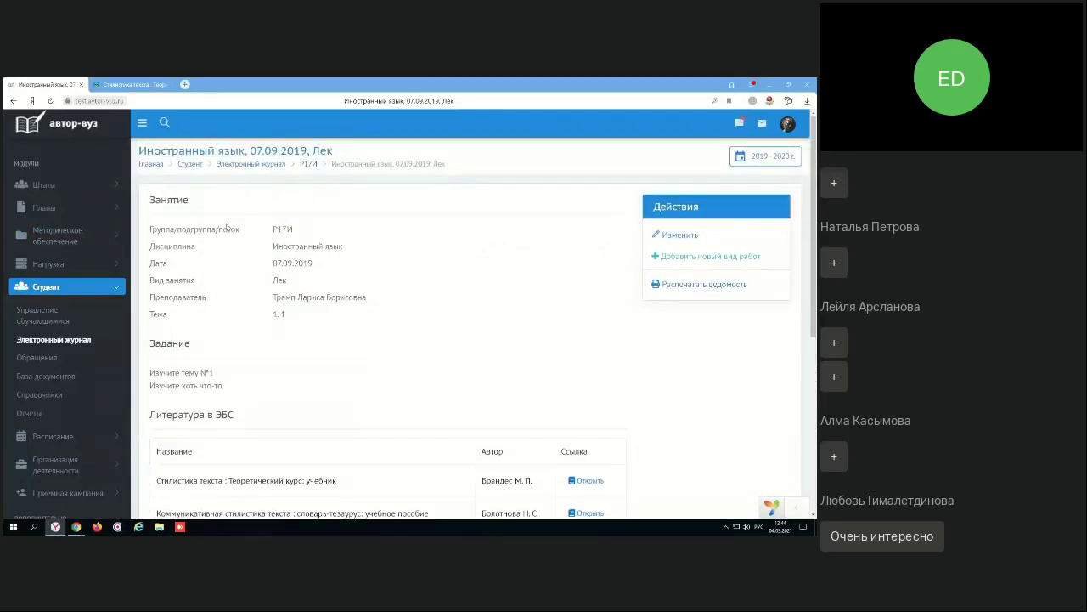
Return to the Автор-ВУЗ Панель управления home page and end the webinar's screen sharing
{"action": "left_click", "coordinate": [98, 129]}
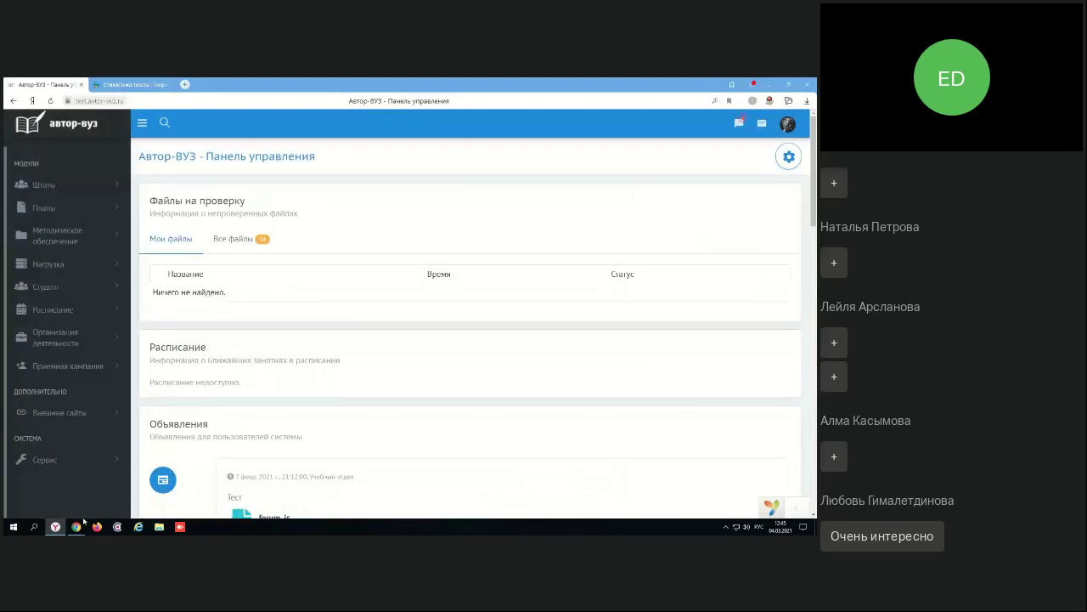
{"action": "left_click", "coordinate": [146, 497]}
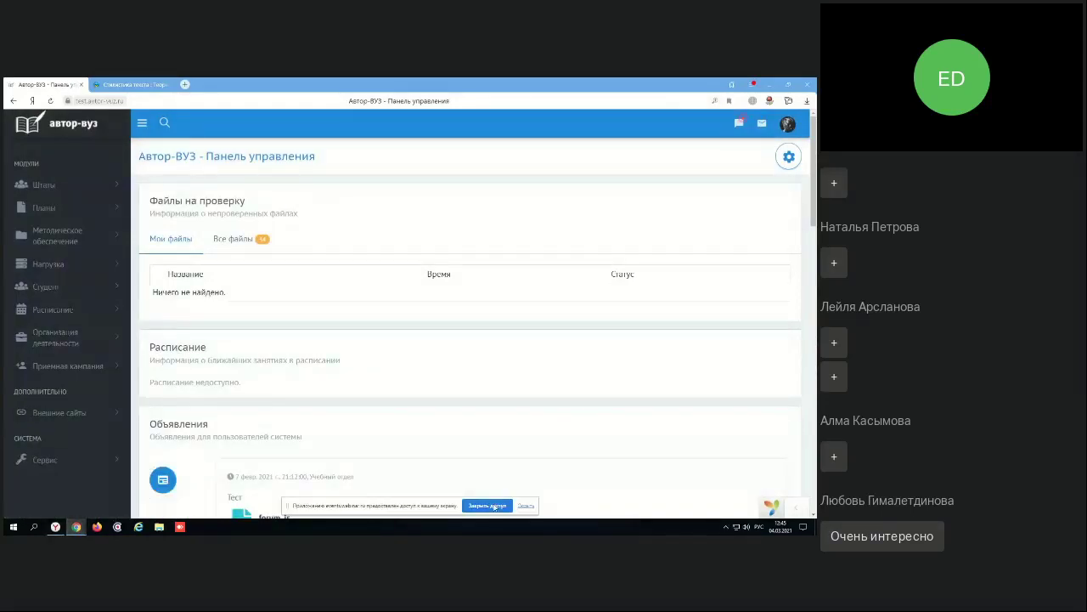
{"action": "left_click", "coordinate": [488, 506]}
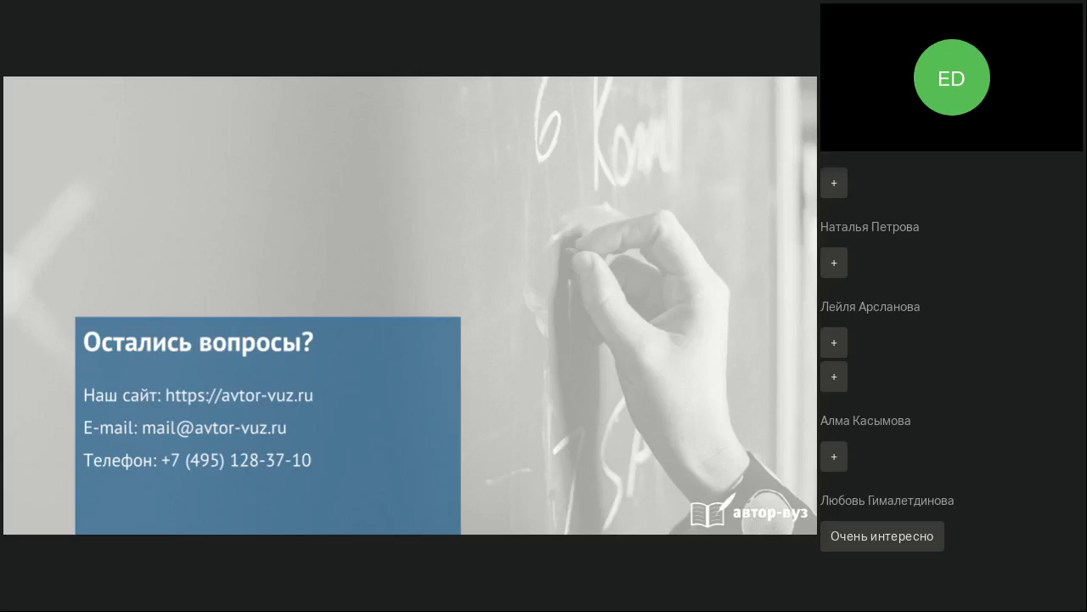